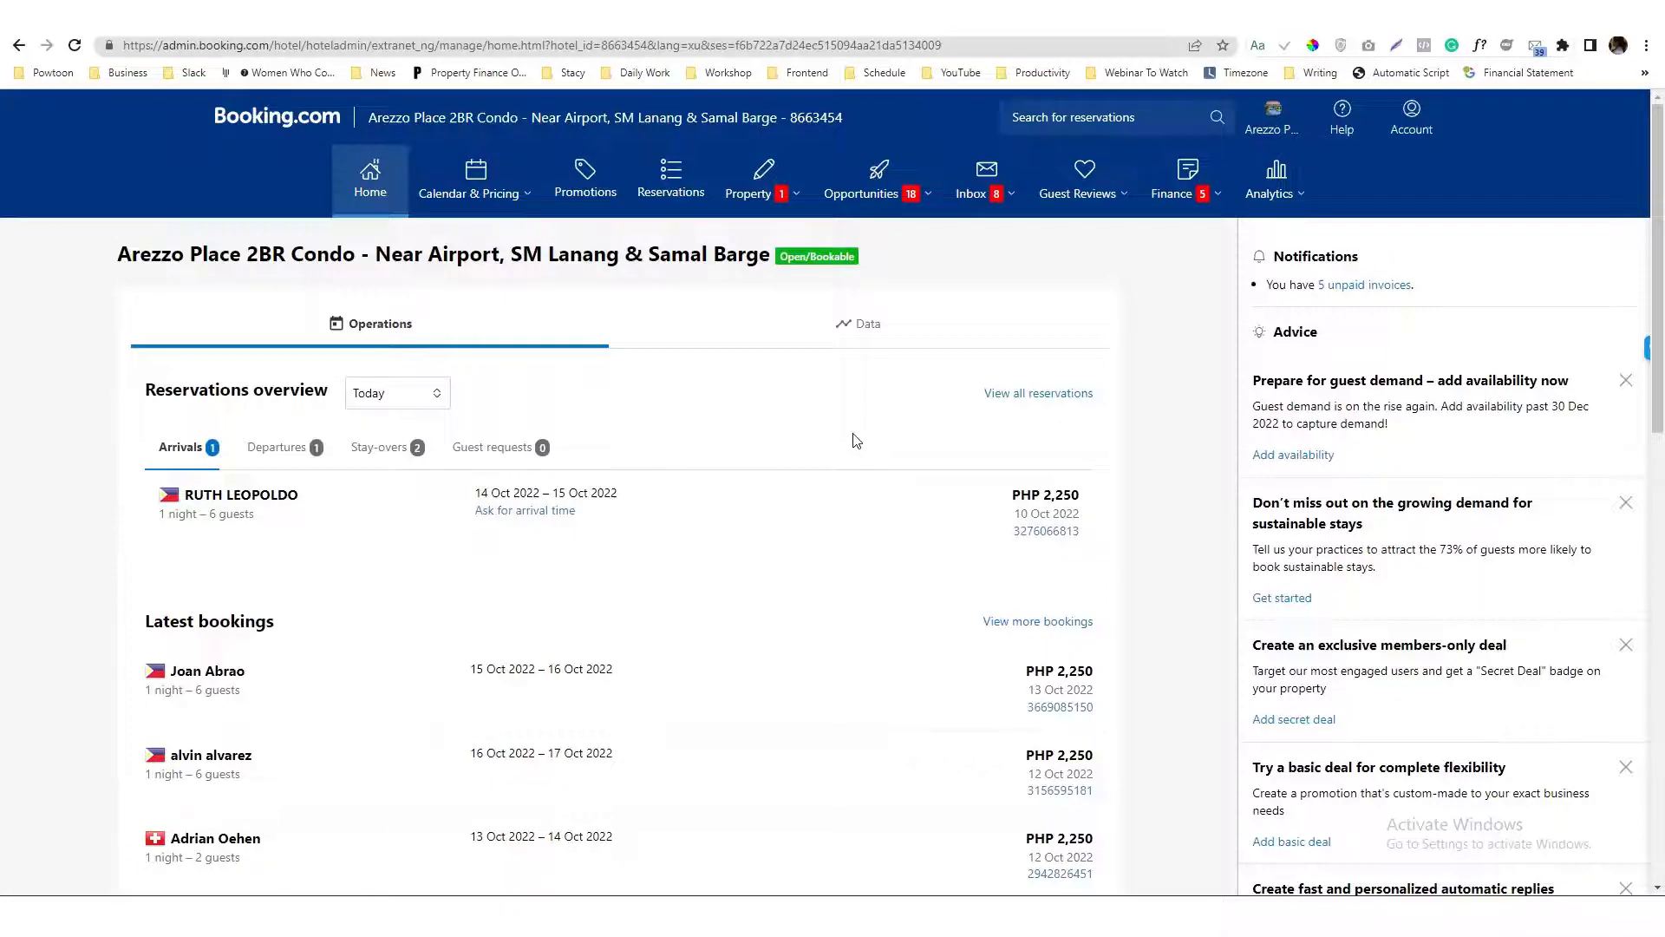
- Go to Finance > Invoices and scroll to the outstanding commission balances with their due statuses
{"action": "scroll", "coordinate": [812, 483], "scroll_direction": "down", "scroll_amount": 4}
{"action": "scroll", "coordinate": [814, 483], "scroll_direction": "up", "scroll_amount": 4}
{"action": "left_click", "coordinate": [1194, 184]}
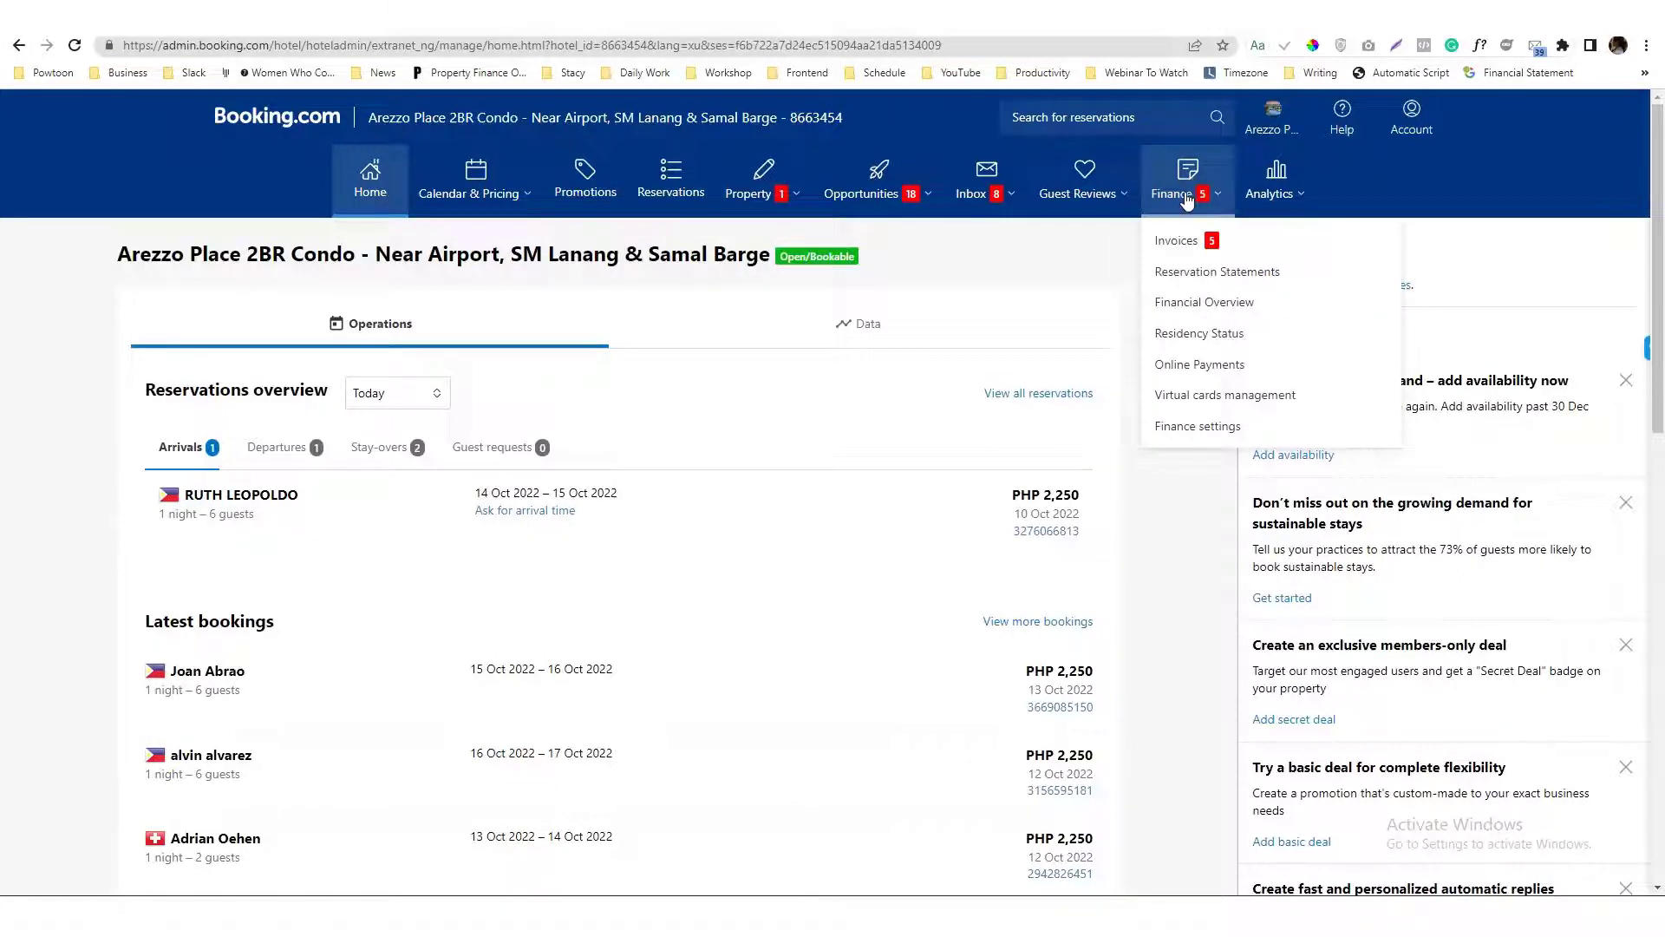
{"action": "left_click", "coordinate": [1193, 246]}
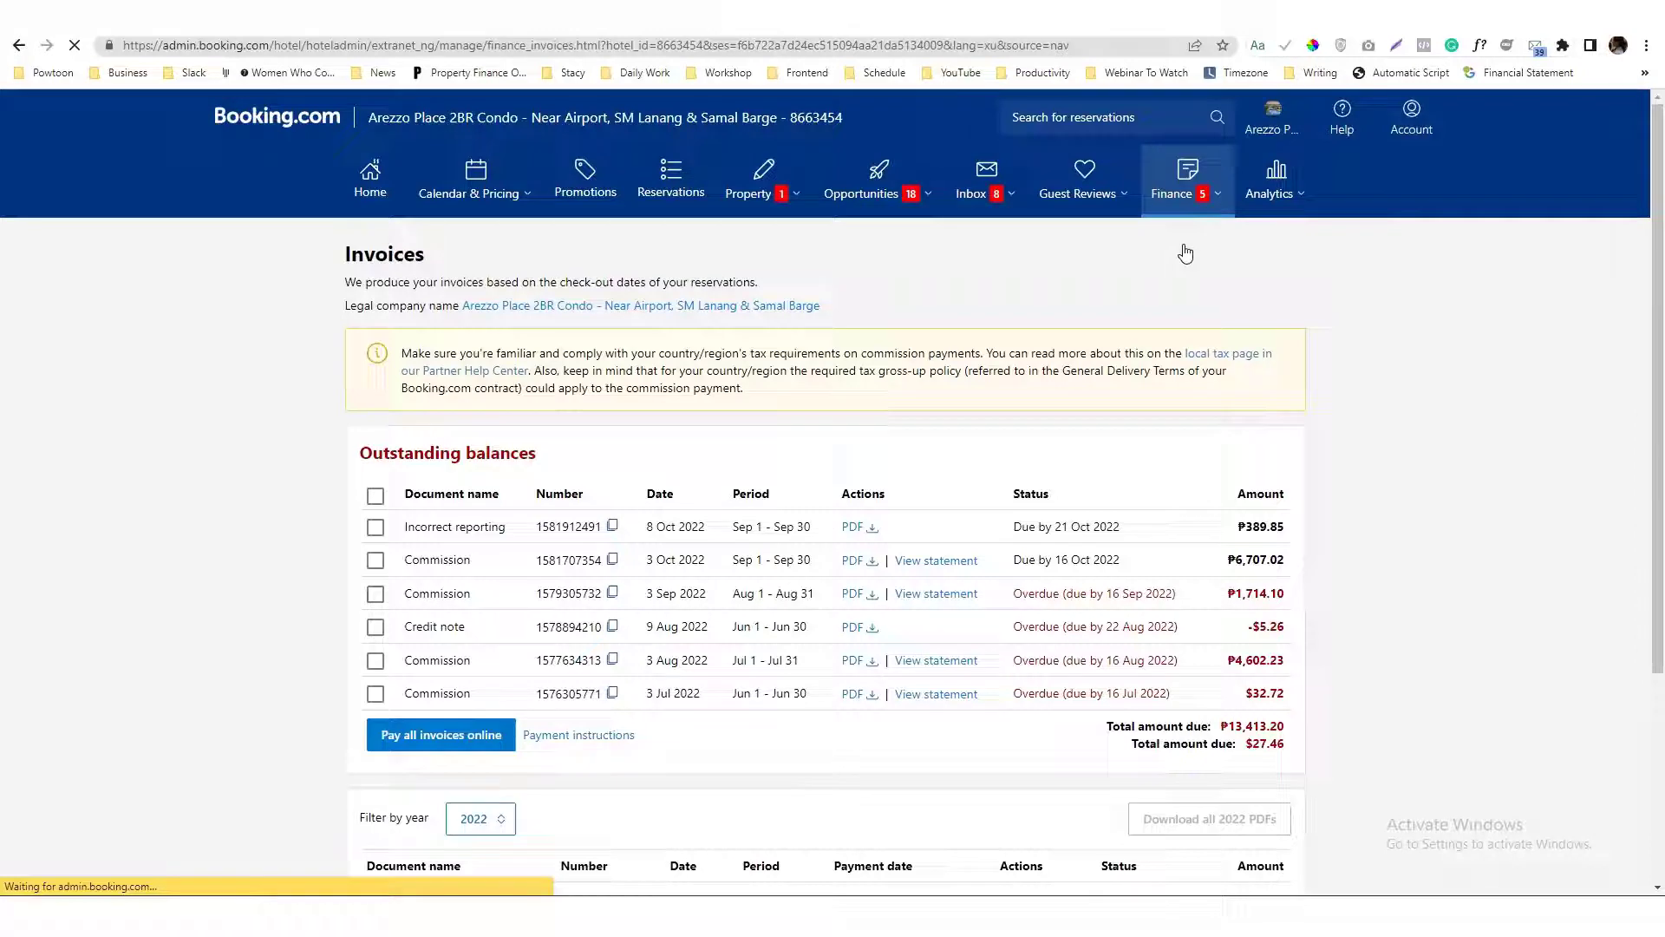
{"action": "scroll", "coordinate": [1154, 313], "scroll_direction": "down", "scroll_amount": 3}
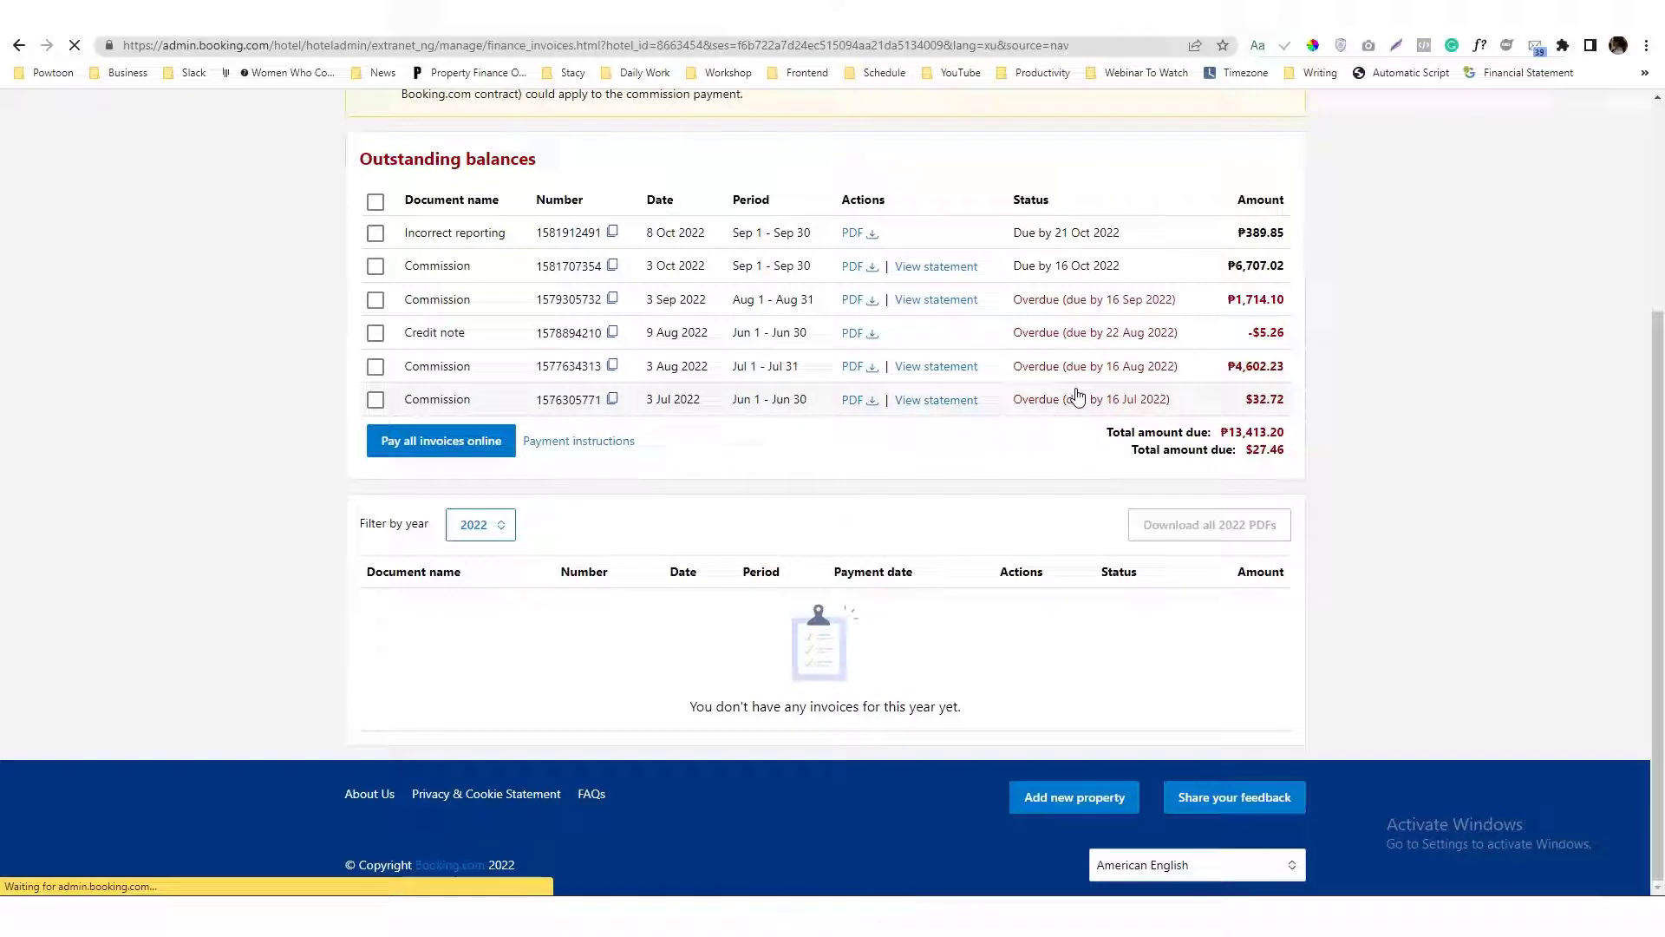
{"action": "scroll", "coordinate": [1076, 399], "scroll_direction": "up", "scroll_amount": 3}
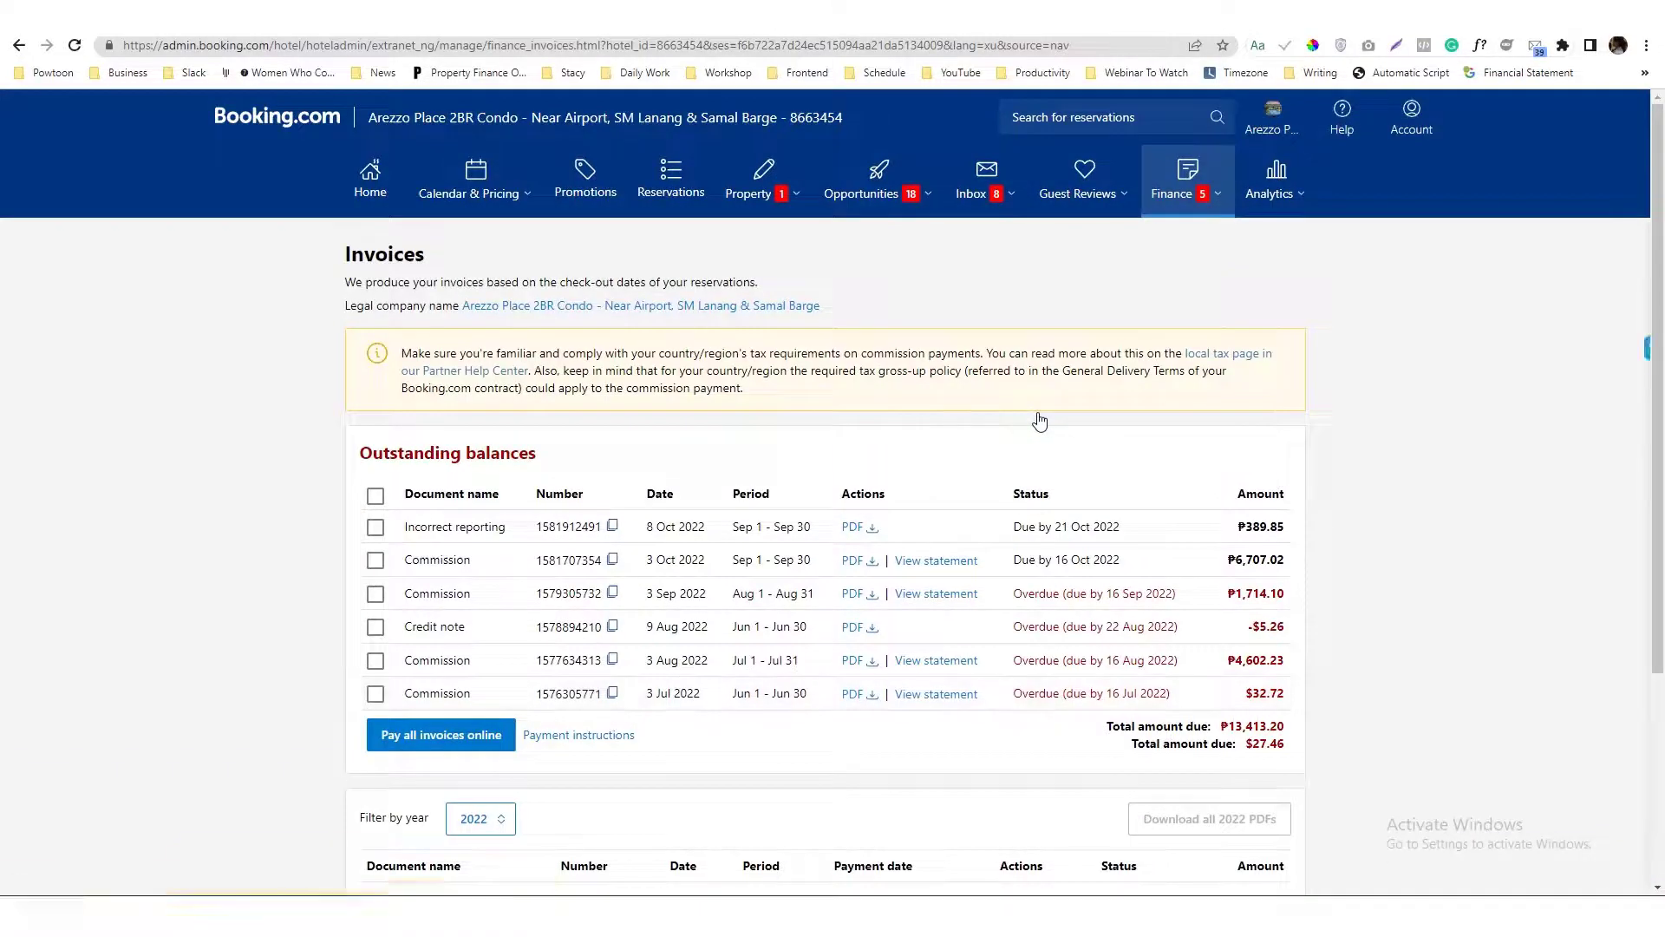
{"action": "scroll", "coordinate": [1040, 420], "scroll_direction": "down", "scroll_amount": 3}
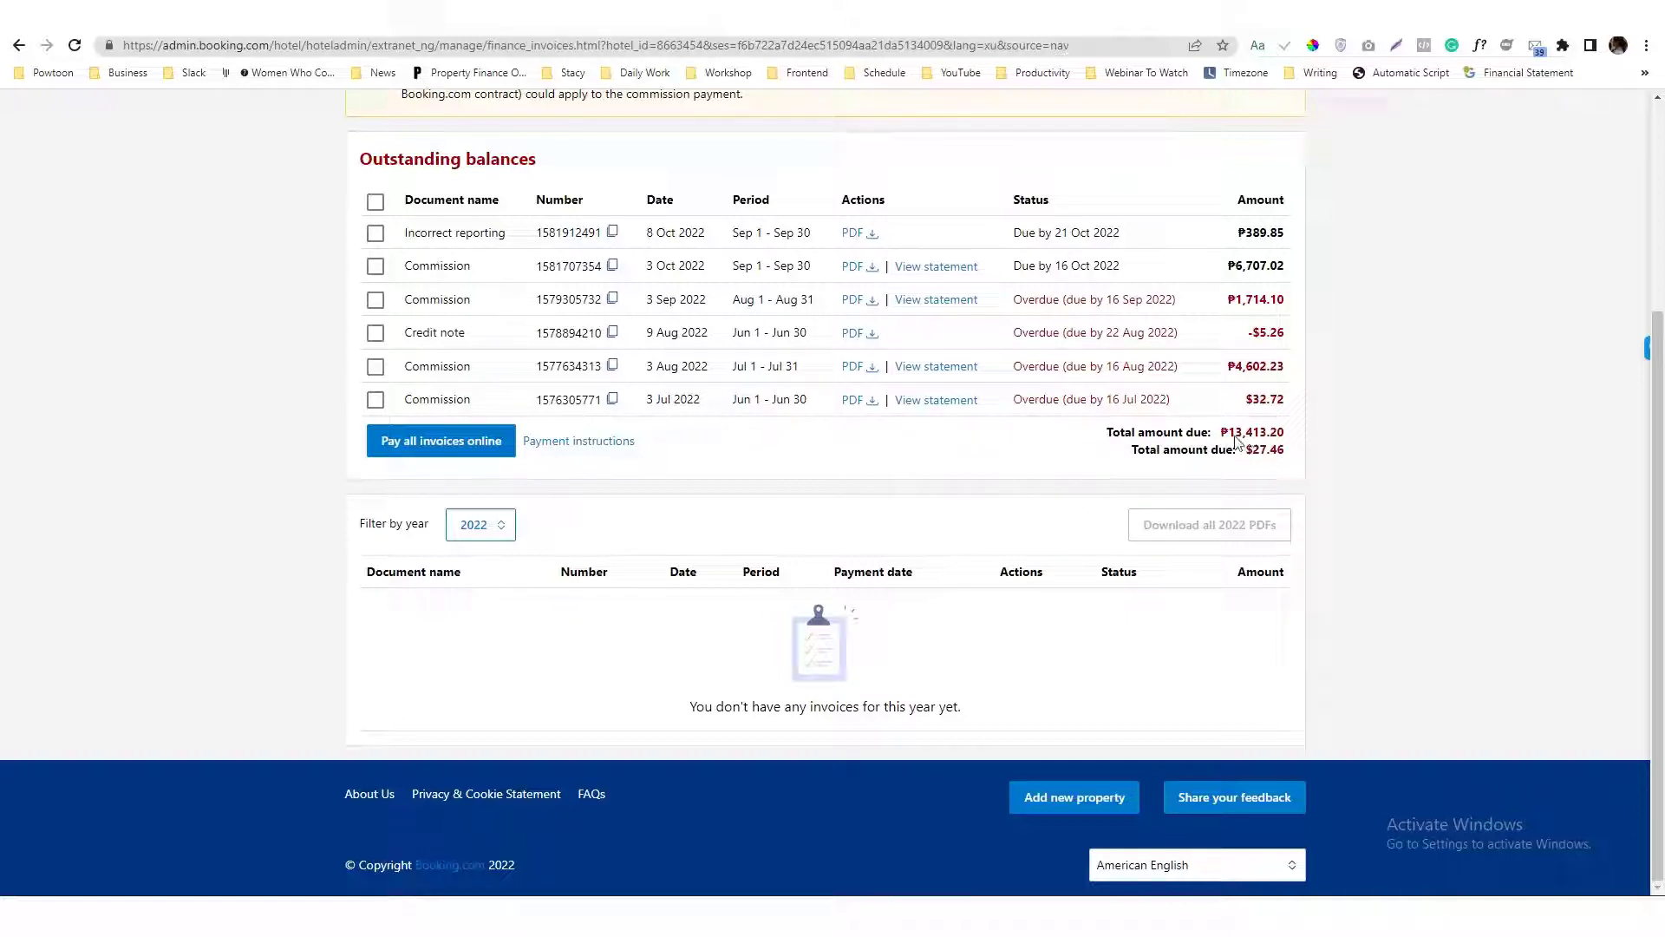
{"action": "right_click", "coordinate": [930, 400]}
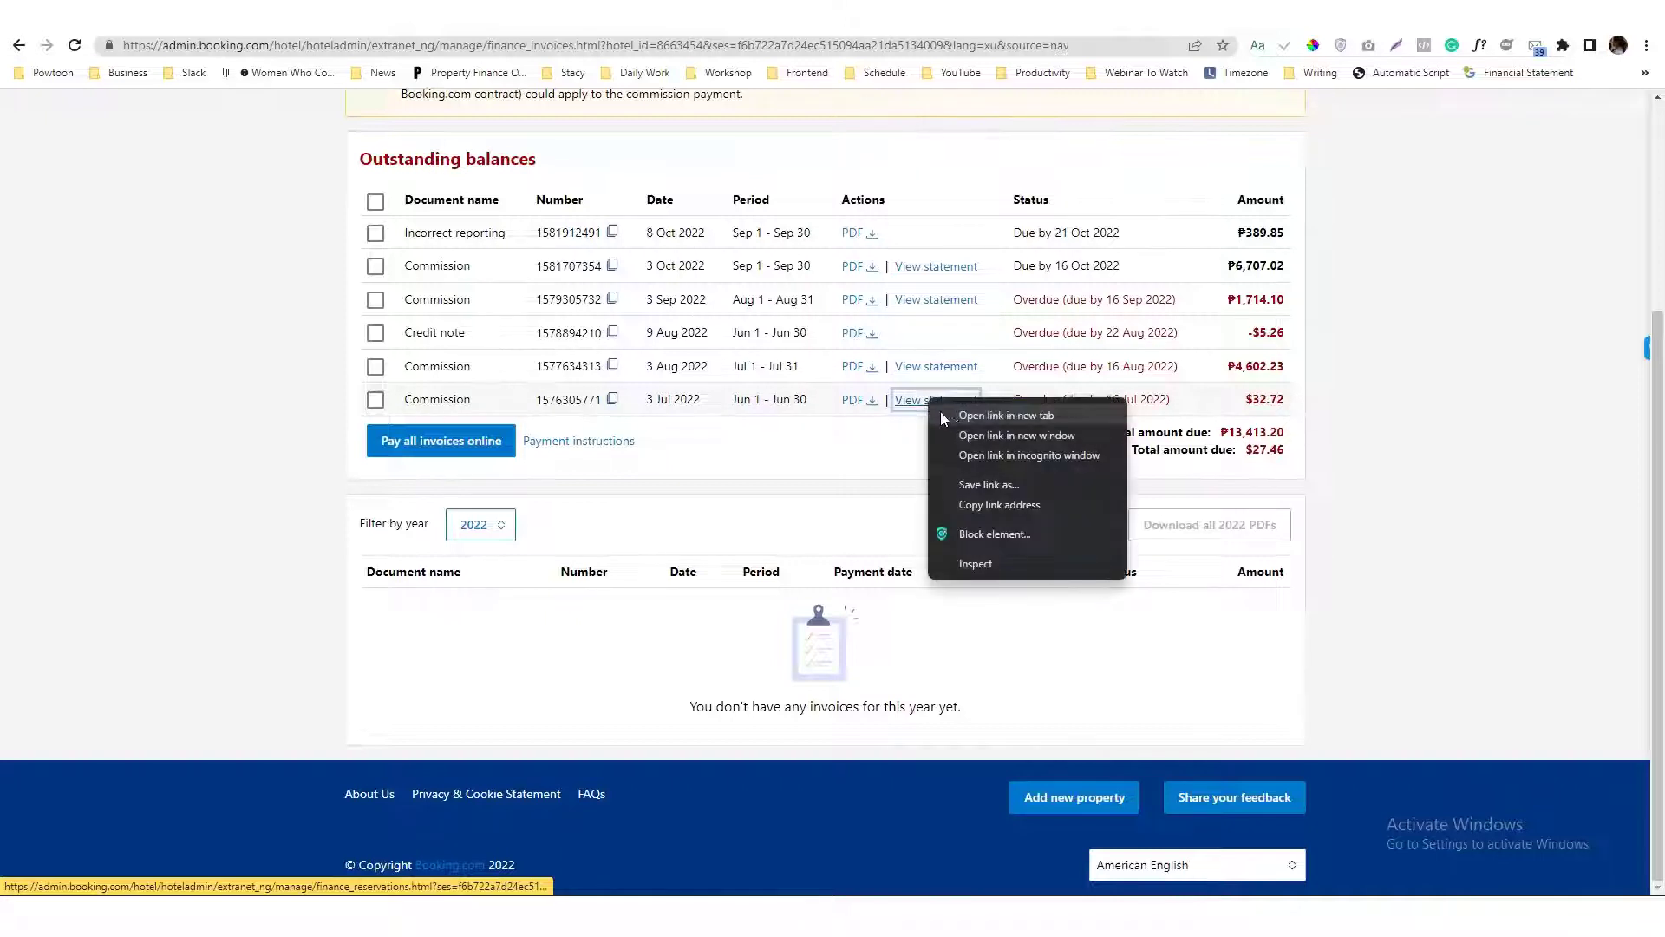
{"action": "left_click", "coordinate": [989, 414]}
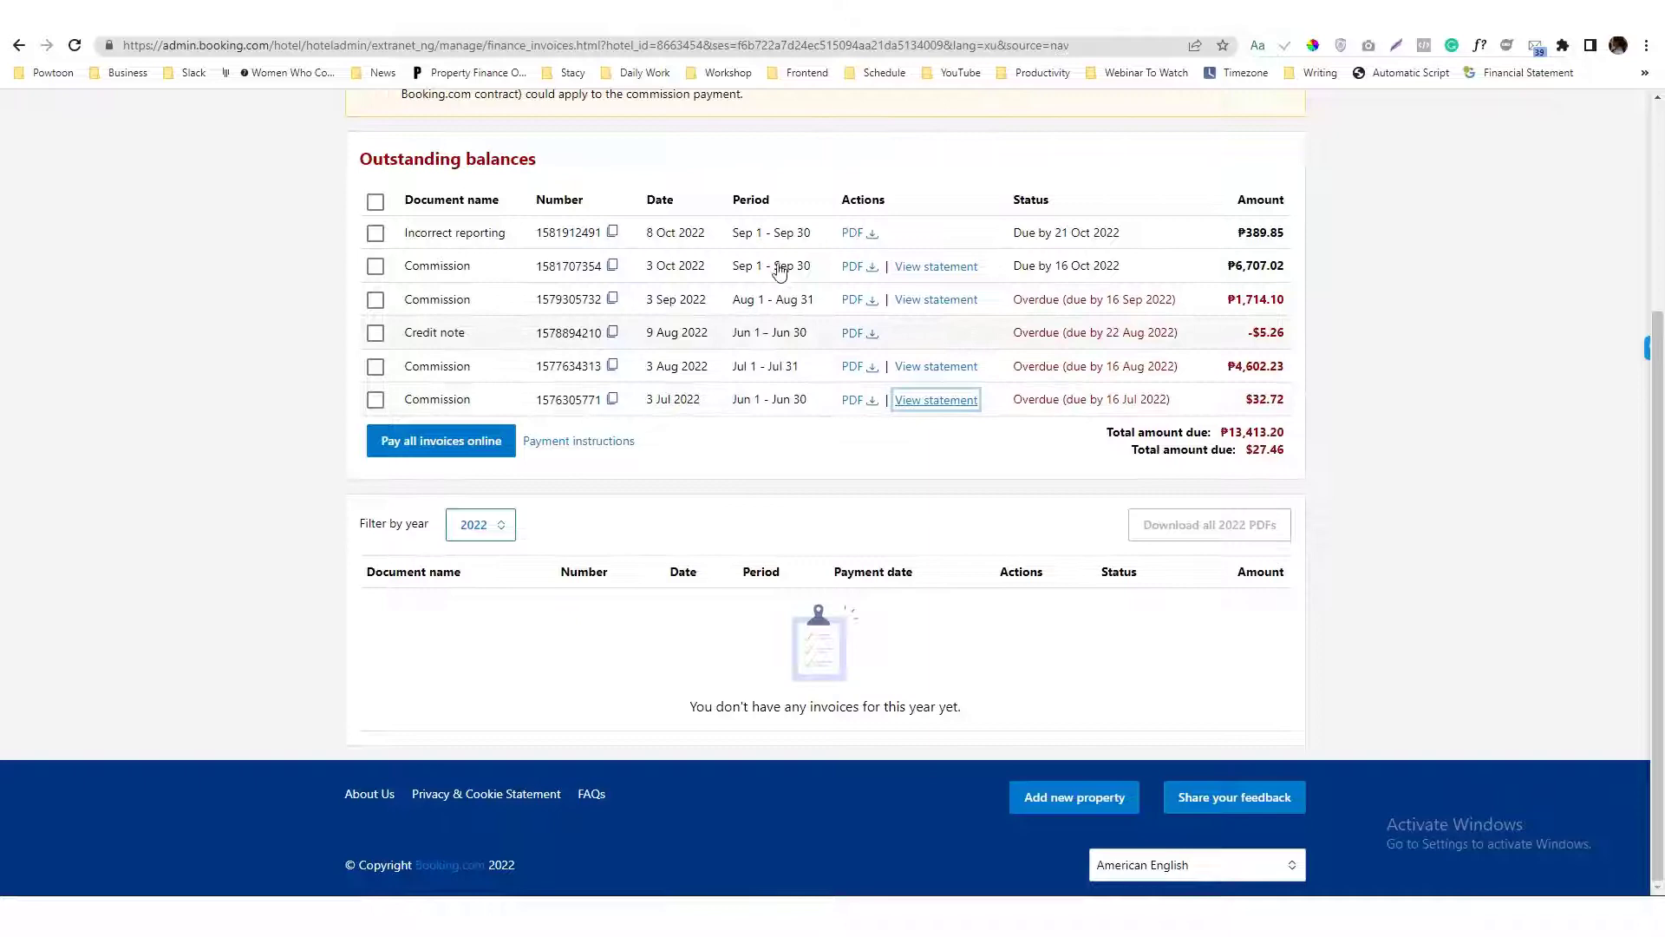
{"action": "key", "text": "Return"}
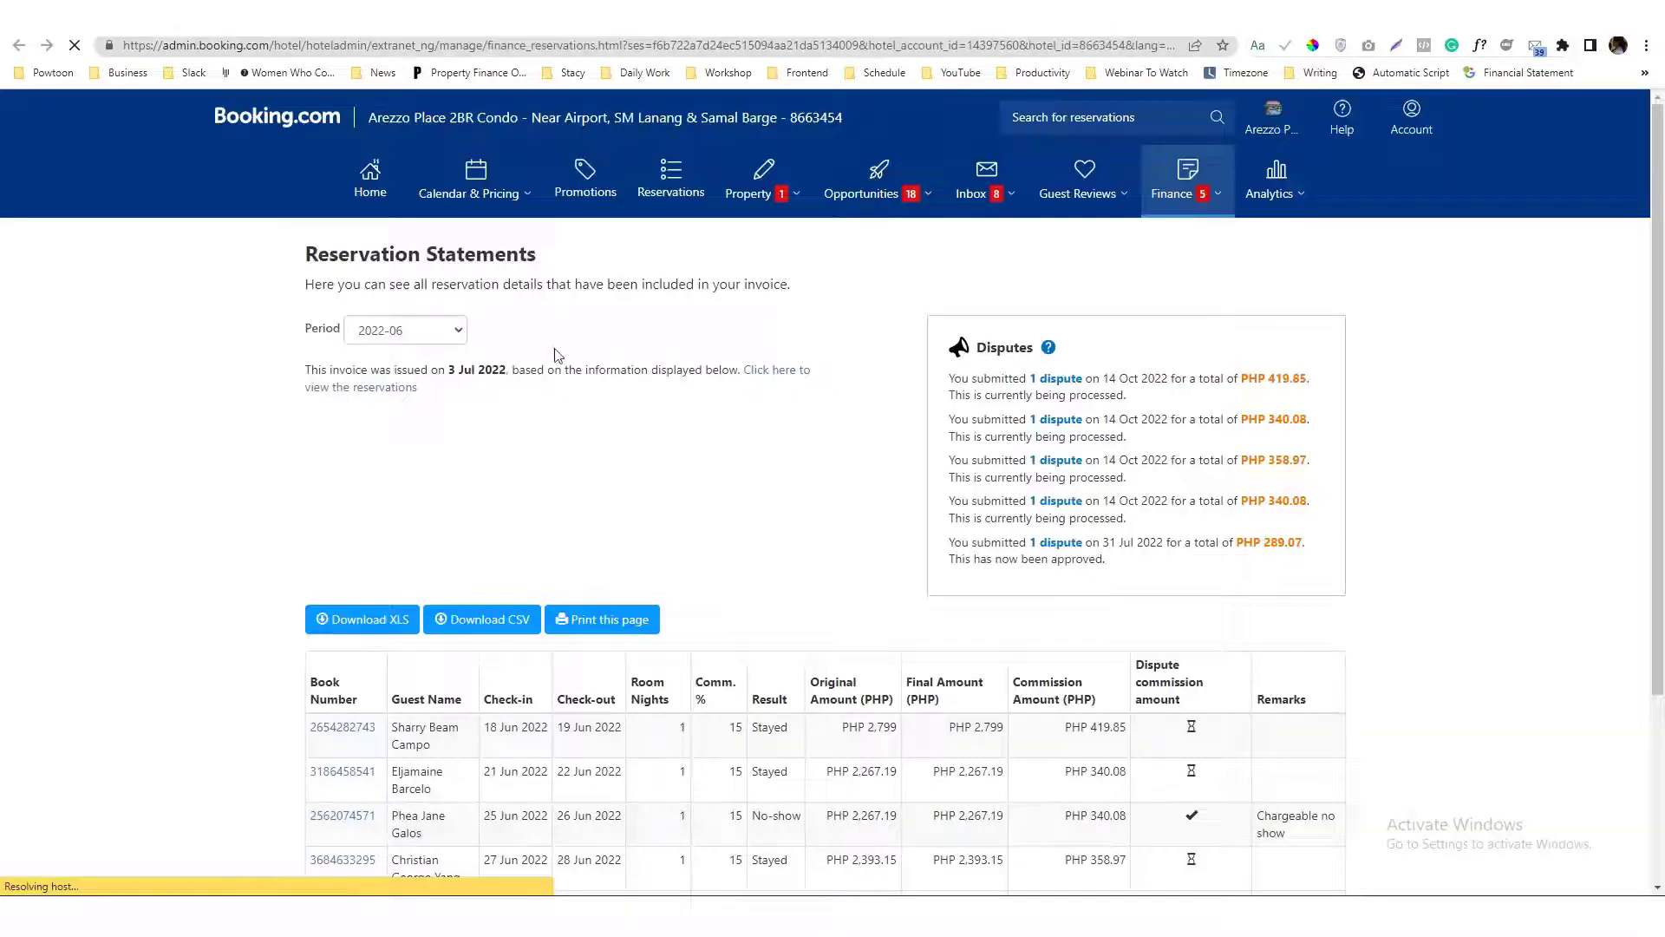
{"action": "scroll", "coordinate": [558, 356], "scroll_direction": "down", "scroll_amount": 3}
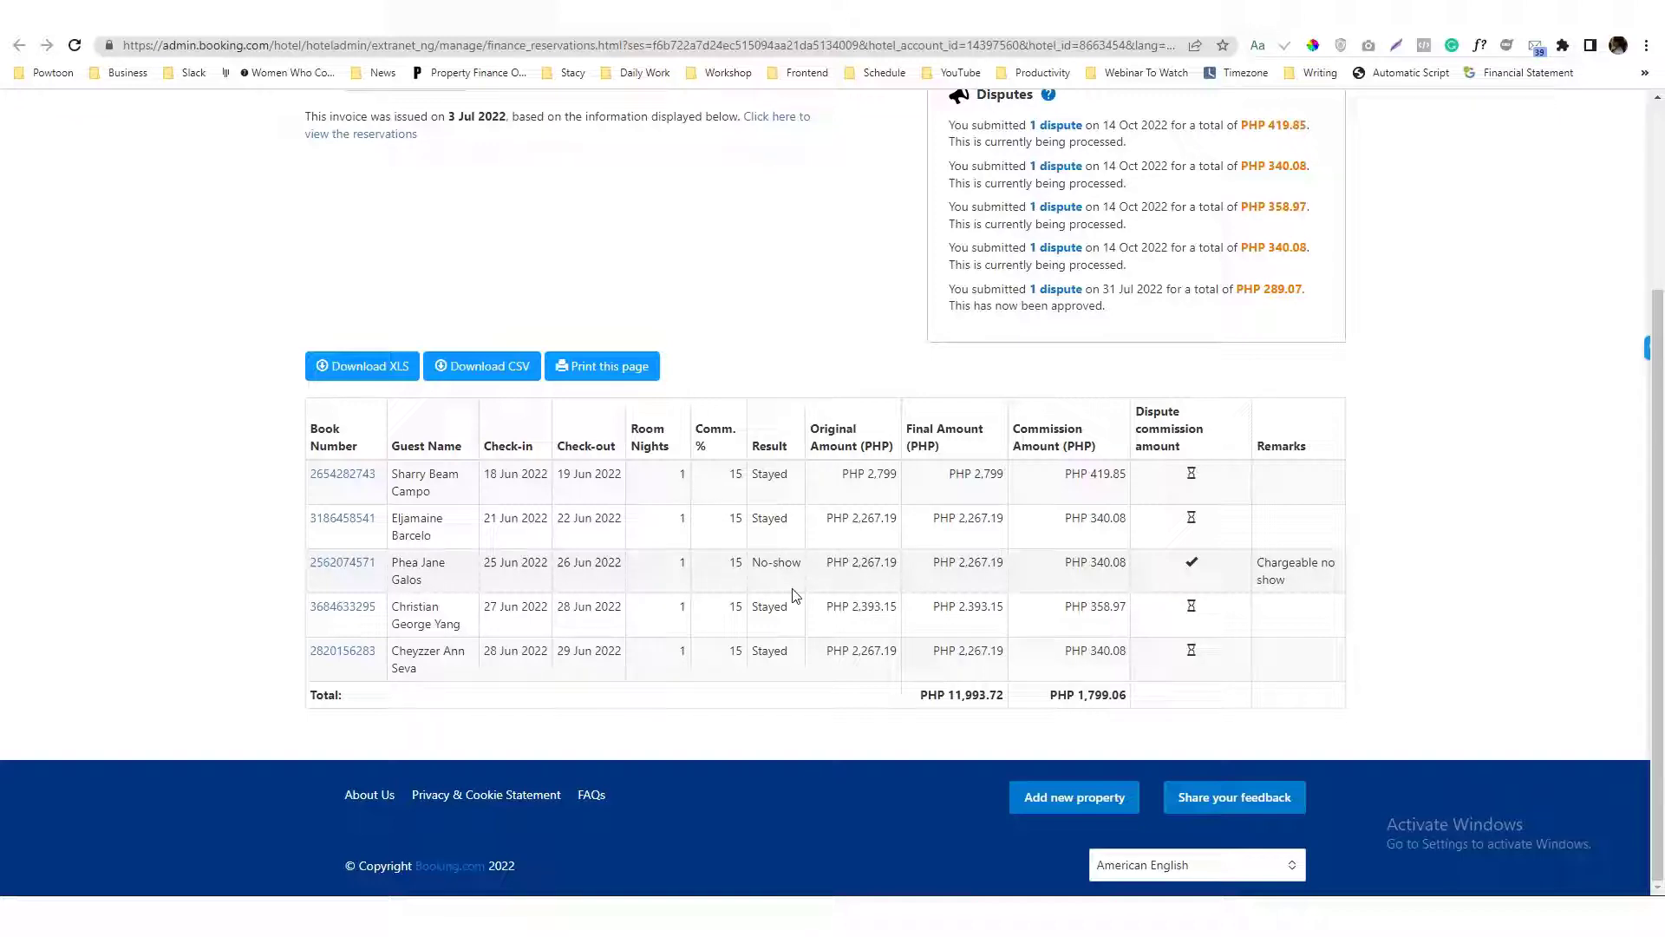
{"action": "key", "text": "alt+Left"}
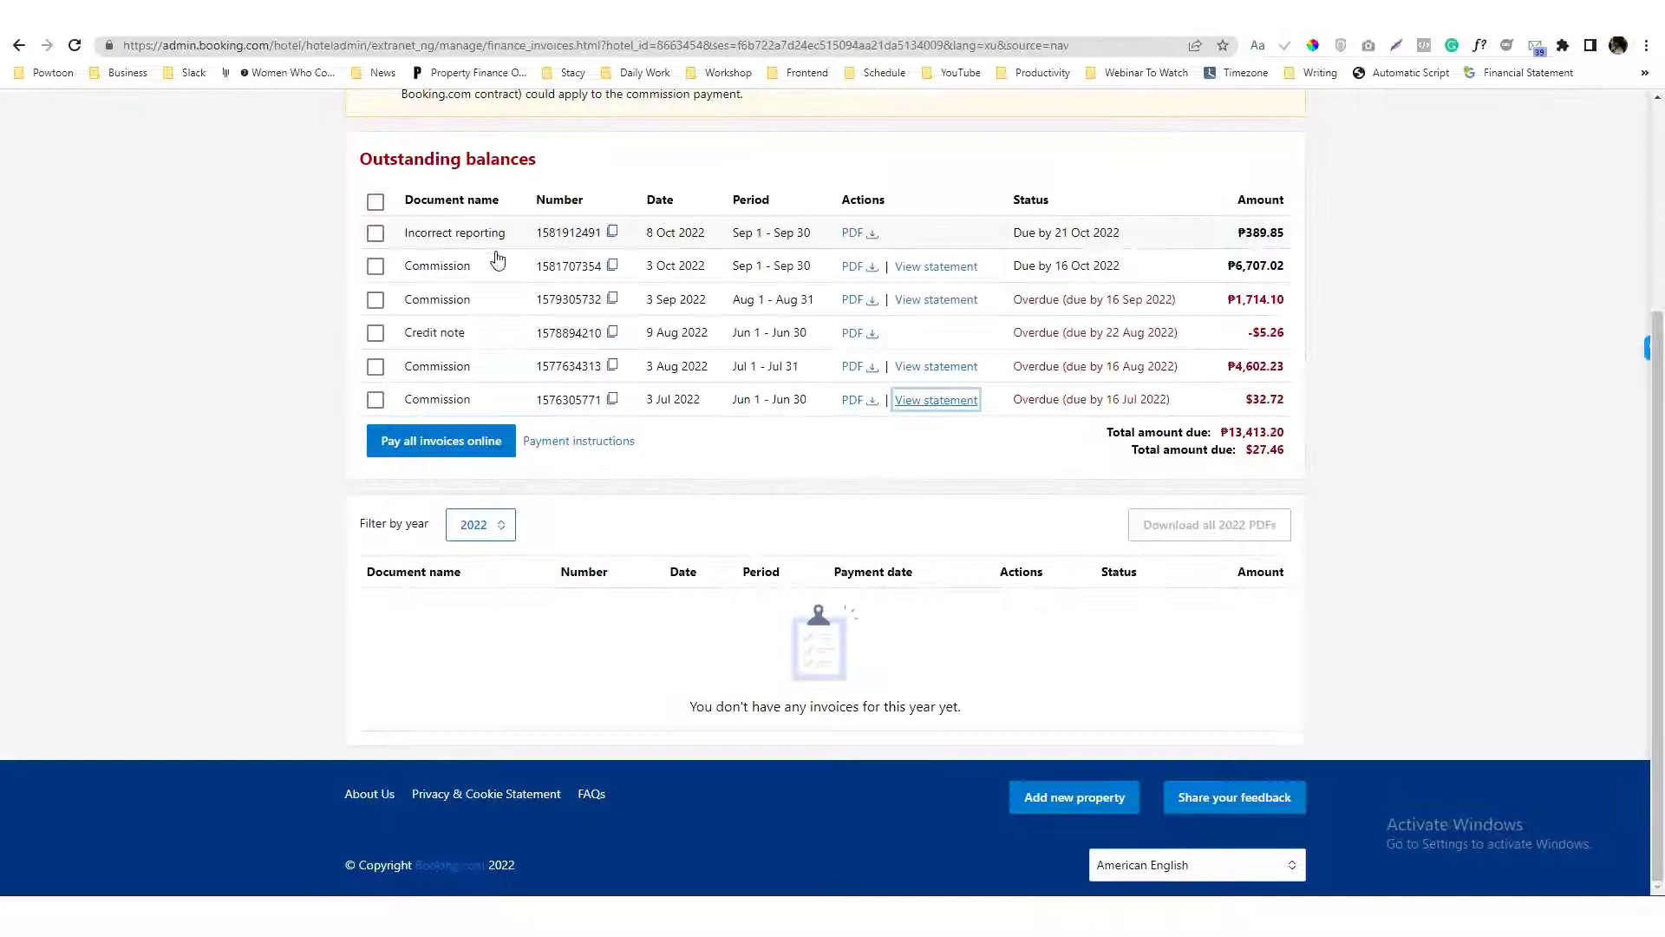
- View the Jul 1 - Jul 31 commission statement and its reservations totalling PHP 4,602.23
{"action": "scroll", "coordinate": [485, 401], "scroll_direction": "up", "scroll_amount": 3}
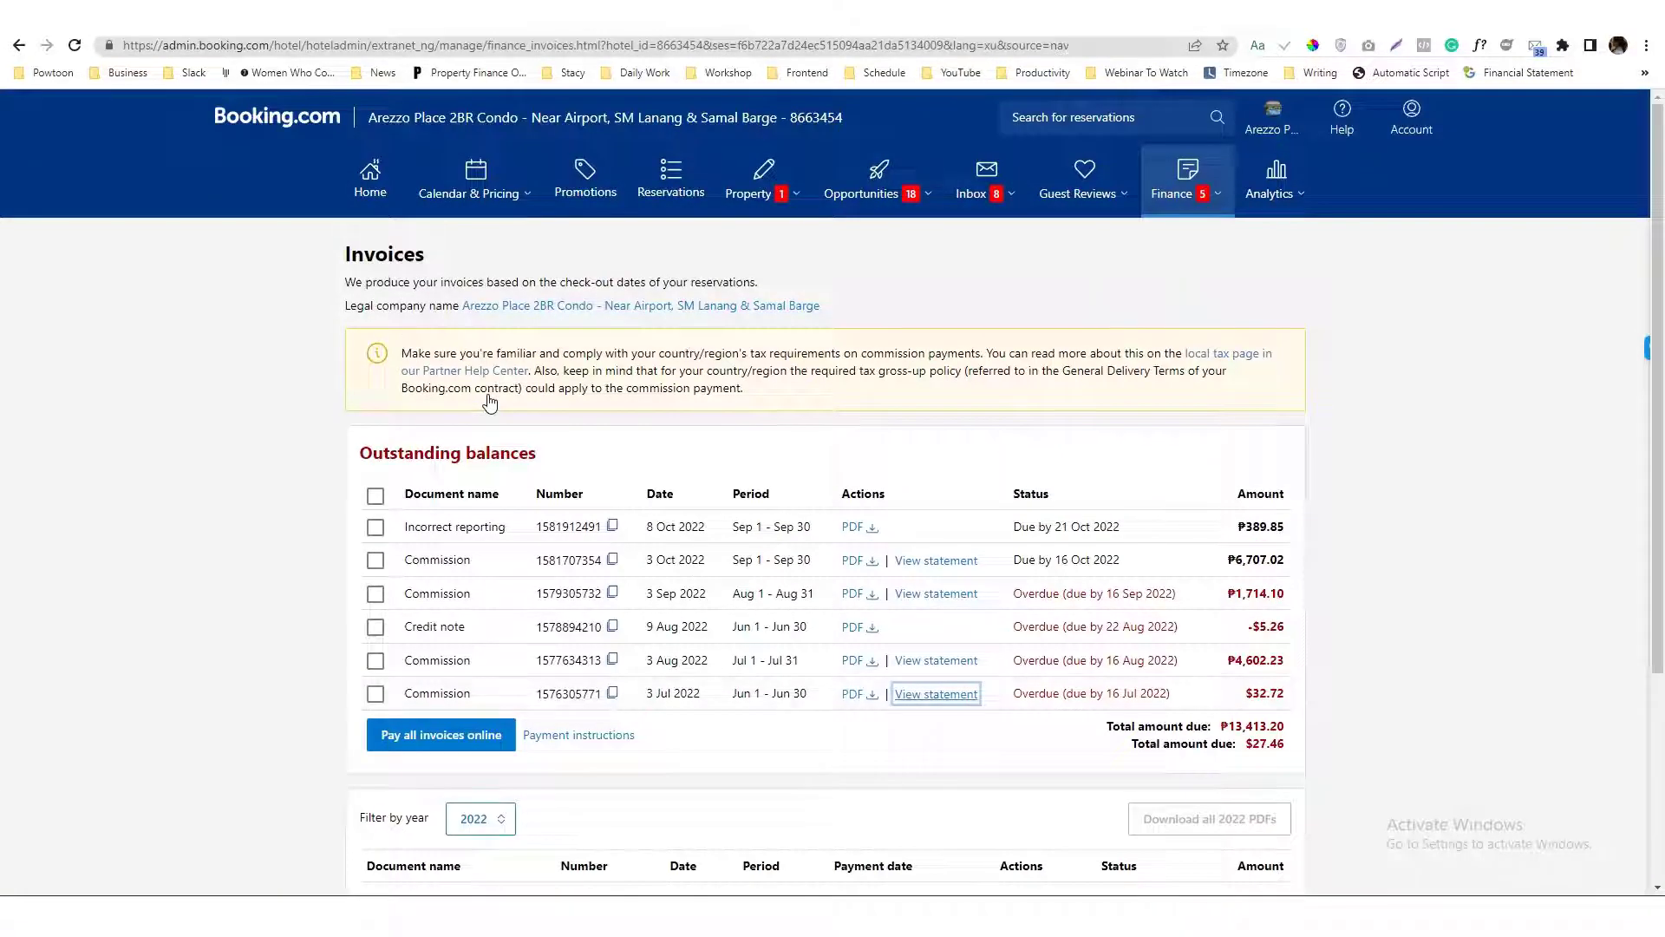
{"action": "scroll", "coordinate": [489, 400], "scroll_direction": "down", "scroll_amount": 3}
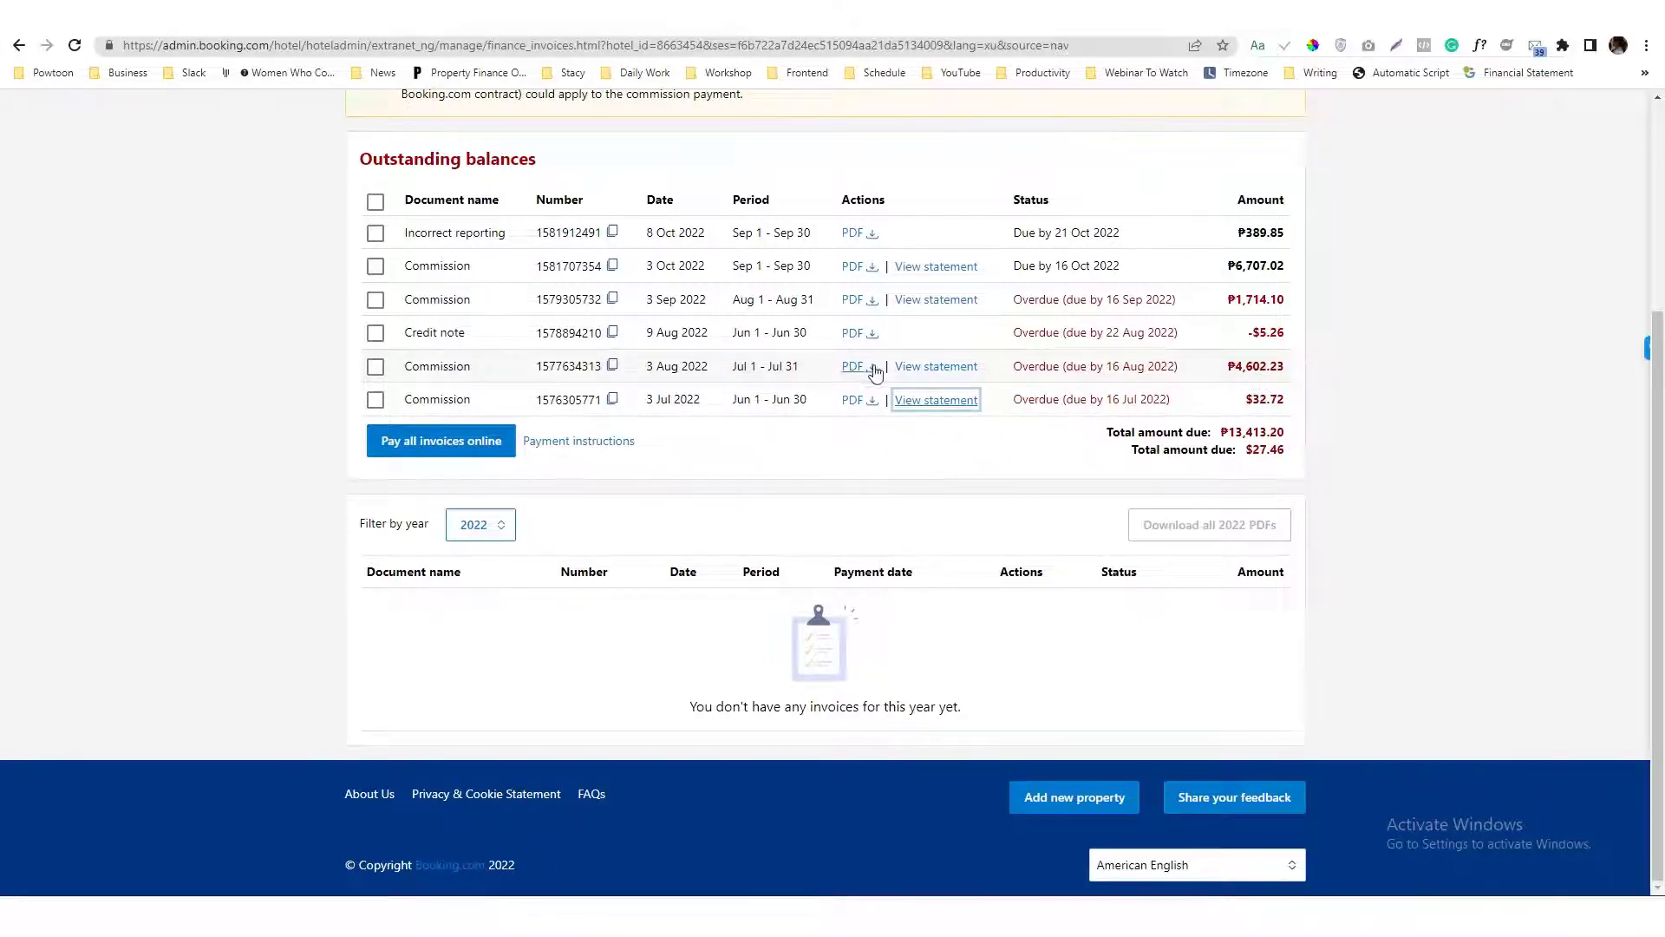
{"action": "left_click", "coordinate": [919, 371]}
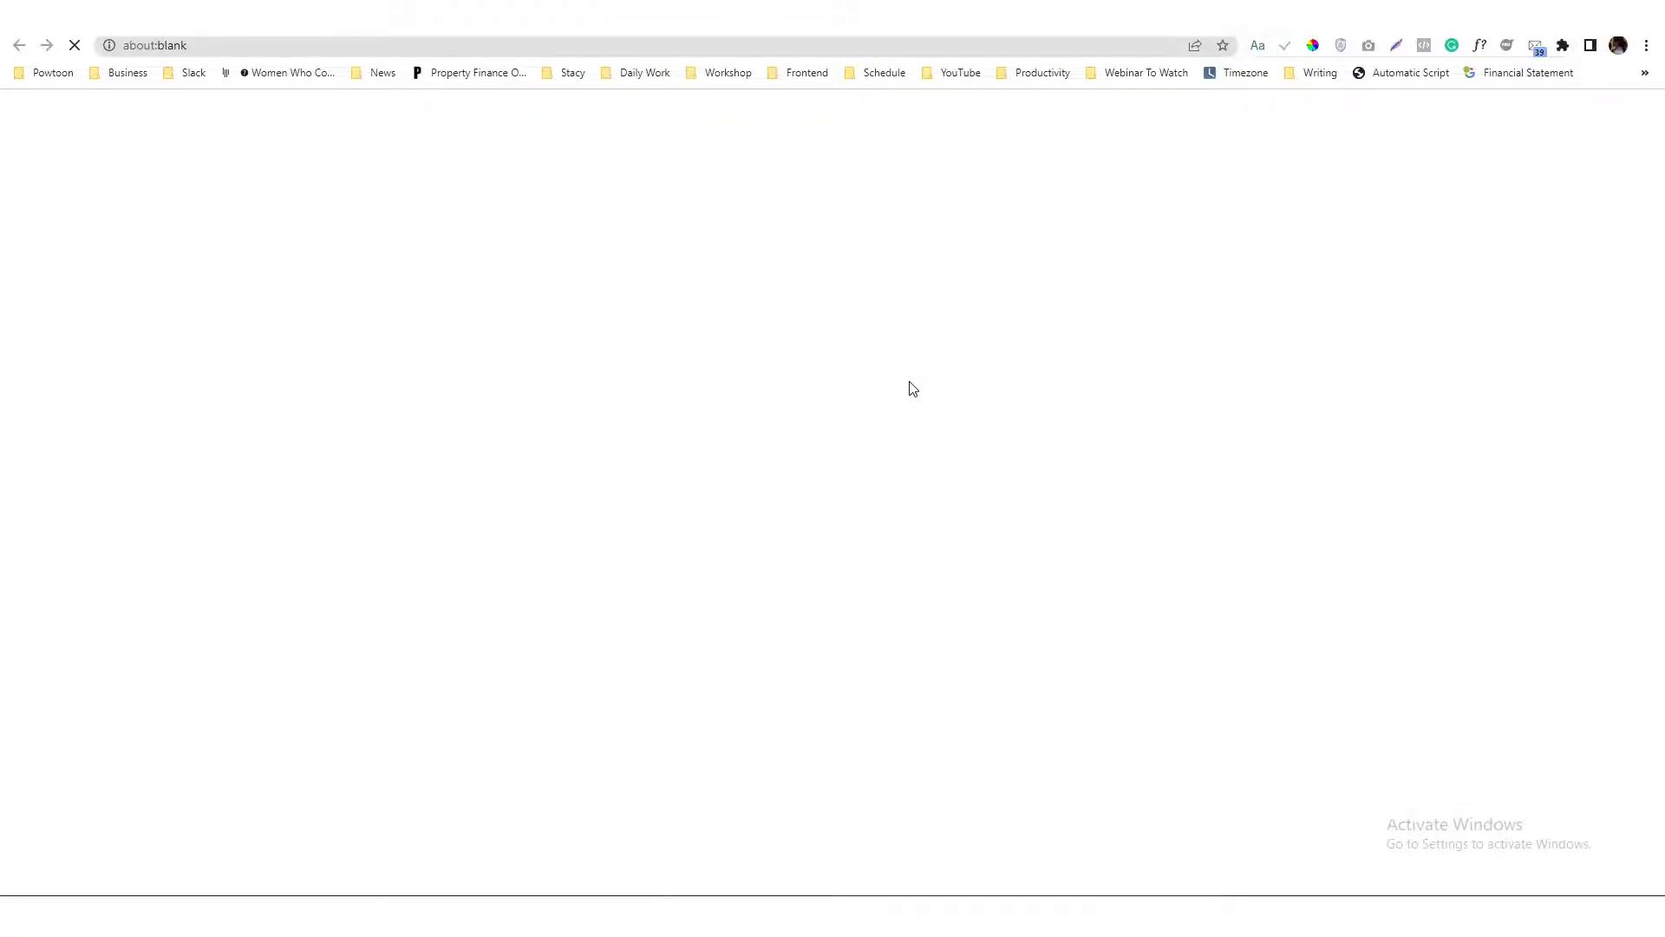
{"action": "scroll", "coordinate": [425, 465], "scroll_direction": "down", "scroll_amount": 4}
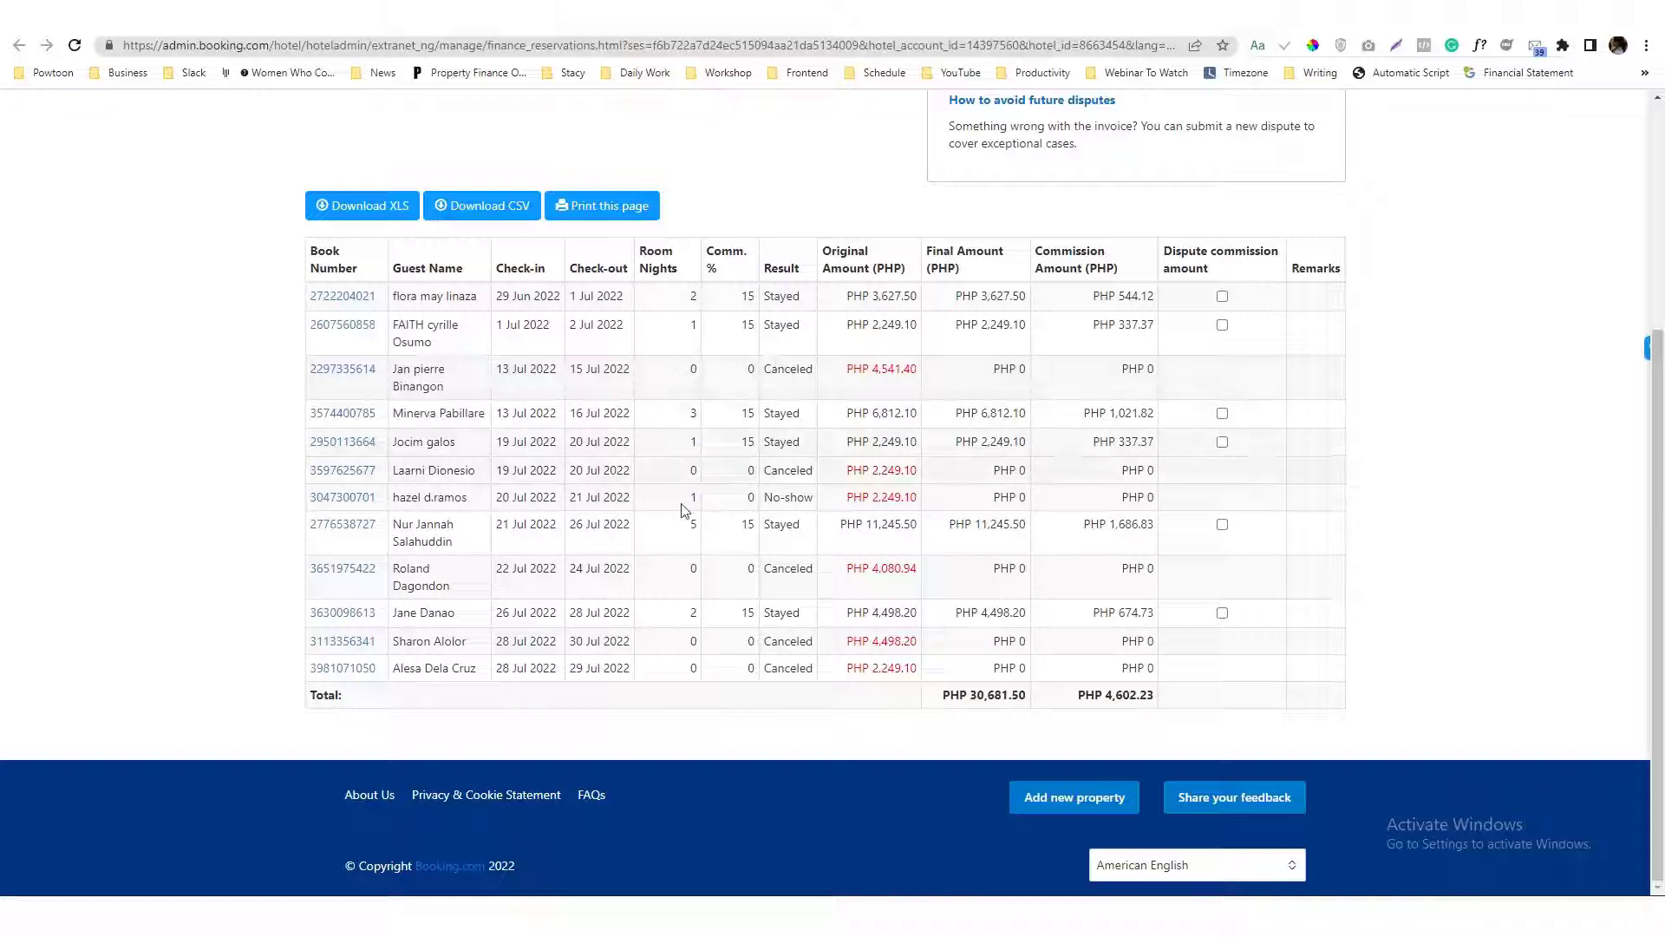
{"action": "right_click", "coordinate": [365, 613]}
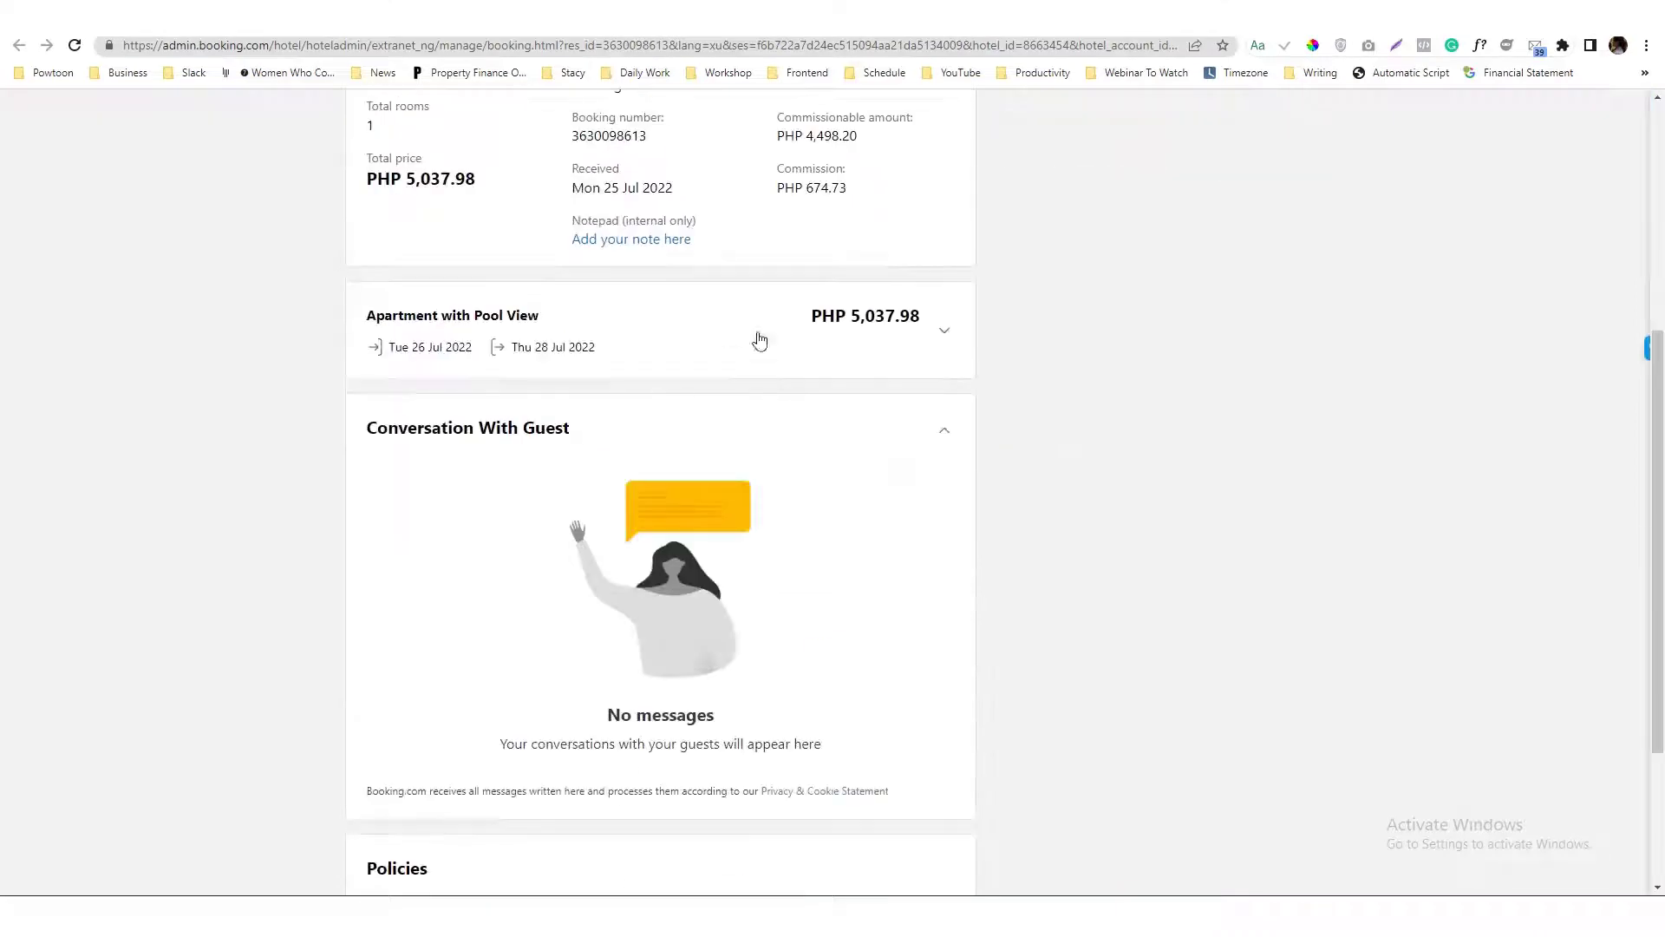
{"action": "left_click", "coordinate": [758, 342]}
{"action": "scroll", "coordinate": [700, 443], "scroll_direction": "down", "scroll_amount": 5}
{"action": "scroll", "coordinate": [694, 503], "scroll_direction": "down", "scroll_amount": 4}
{"action": "scroll", "coordinate": [746, 599], "scroll_direction": "up", "scroll_amount": 3}
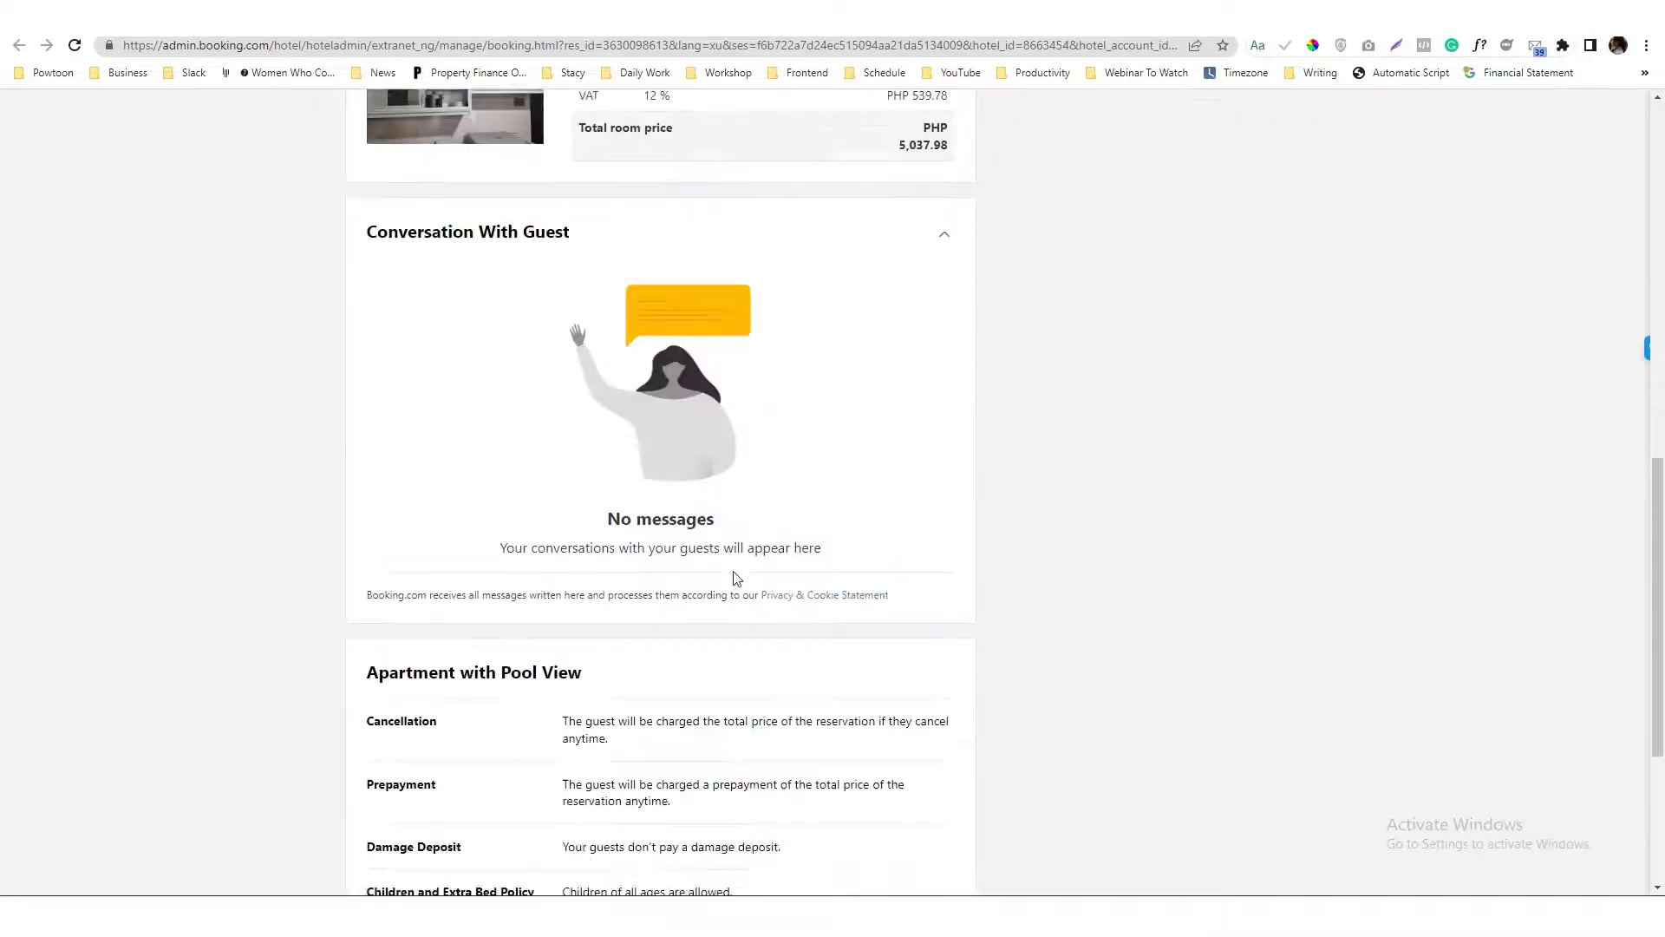
{"action": "scroll", "coordinate": [754, 573], "scroll_direction": "up", "scroll_amount": 6}
{"action": "scroll", "coordinate": [761, 560], "scroll_direction": "up", "scroll_amount": 5}
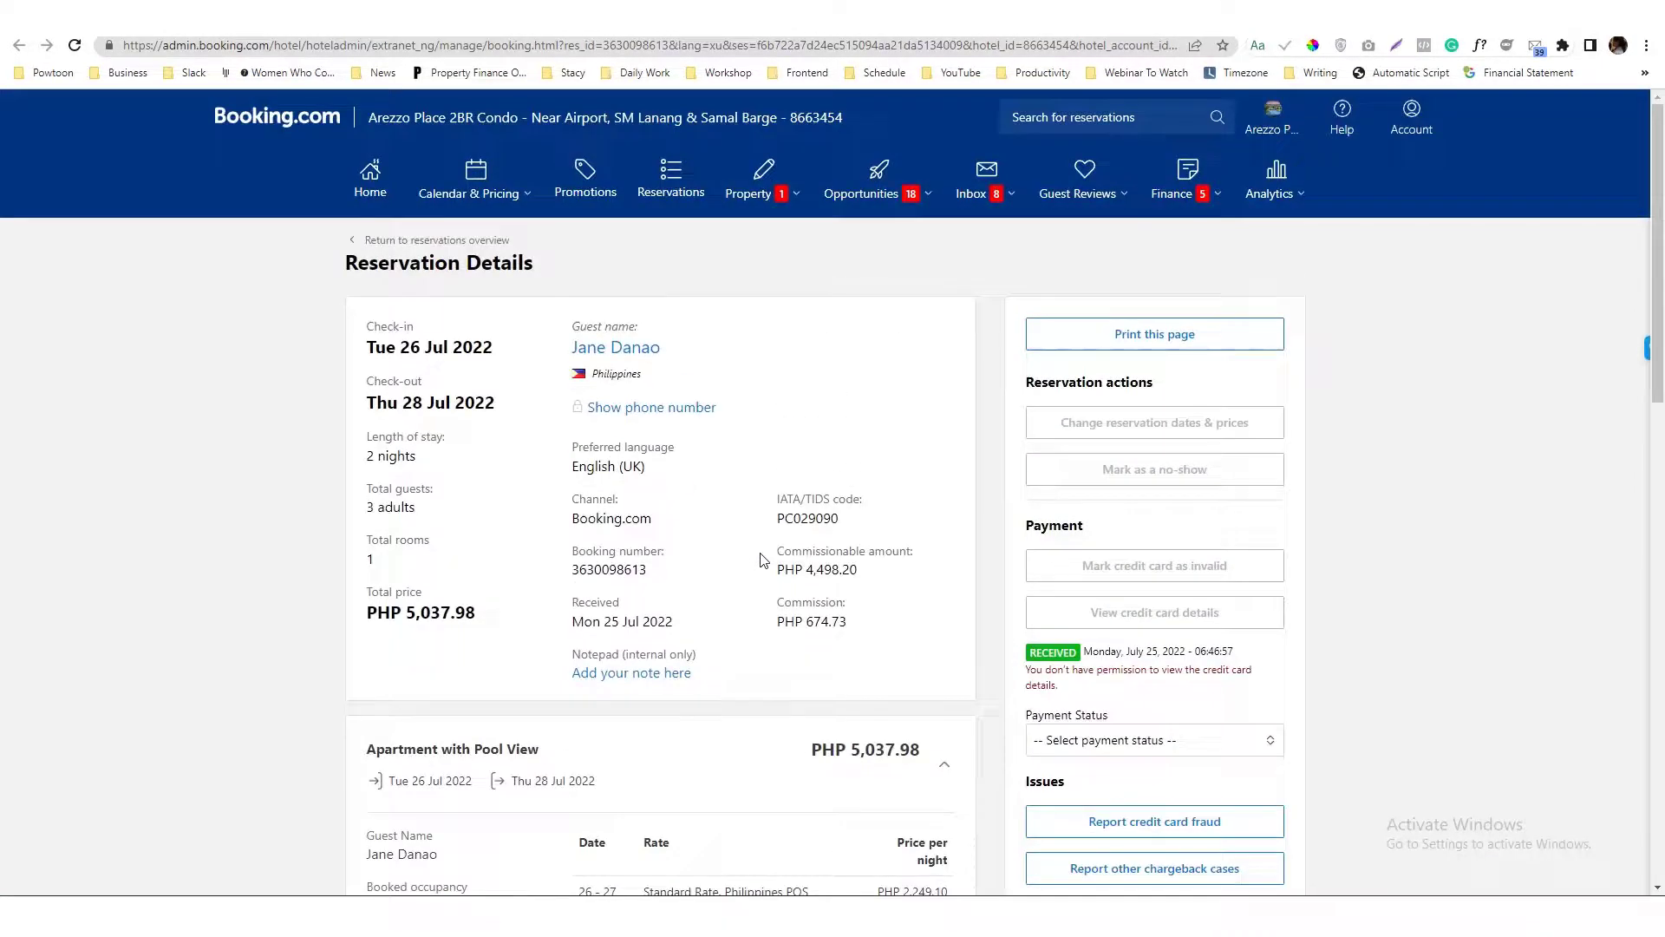
{"action": "scroll", "coordinate": [761, 559], "scroll_direction": "down", "scroll_amount": 5}
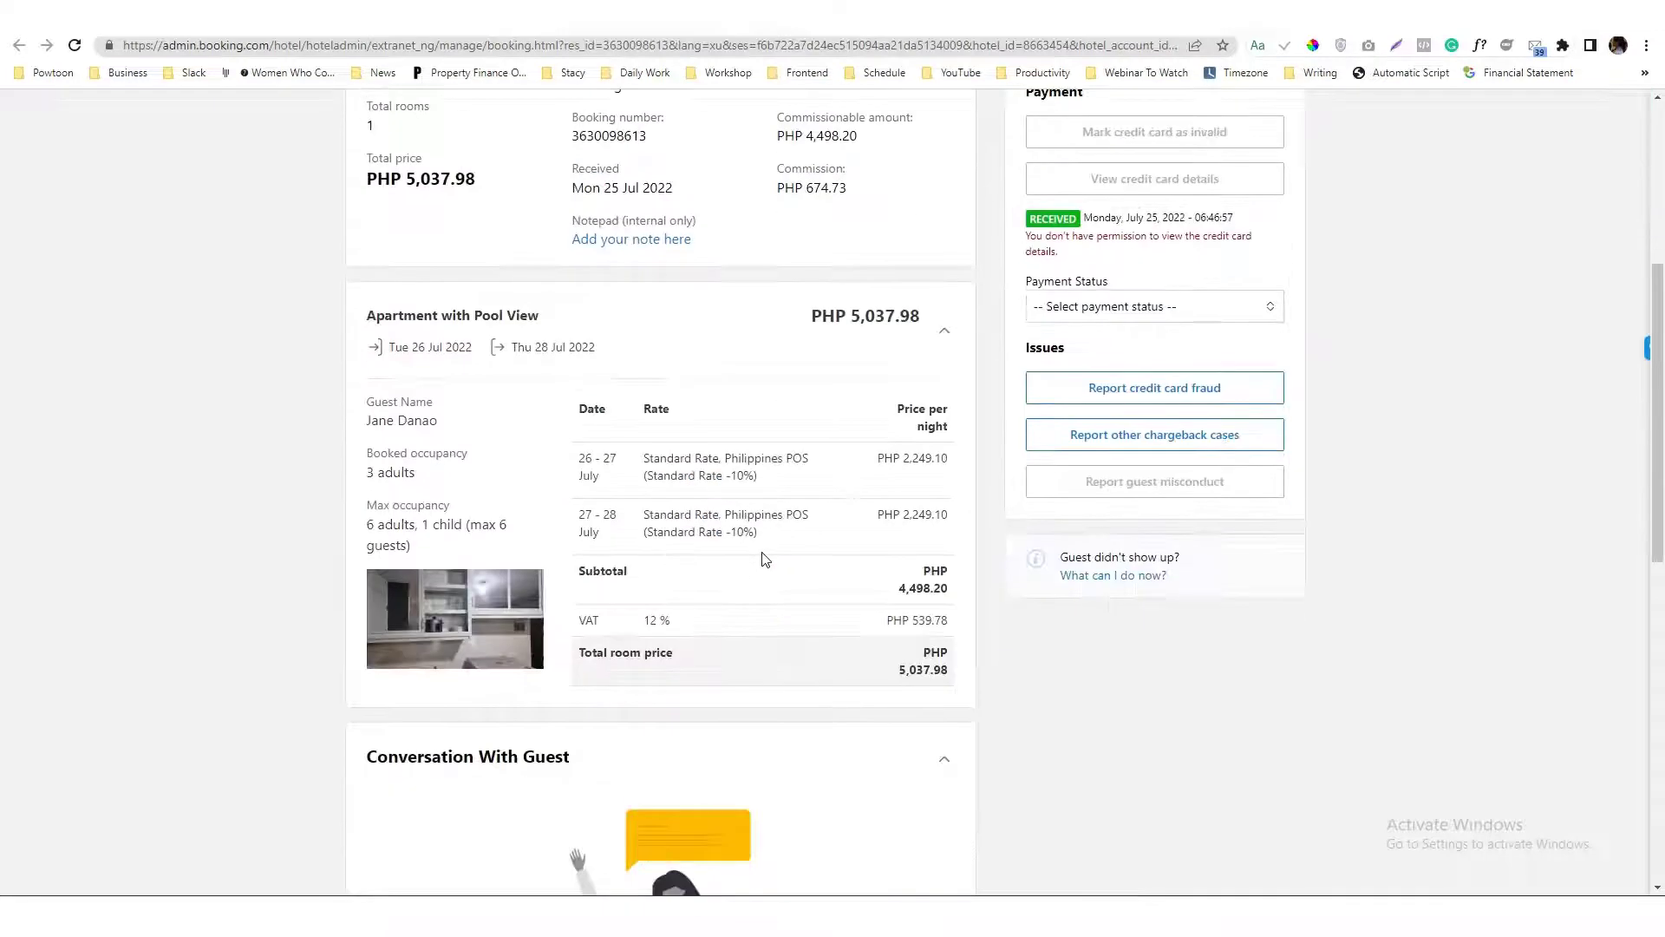
{"action": "scroll", "coordinate": [762, 559], "scroll_direction": "down", "scroll_amount": 5}
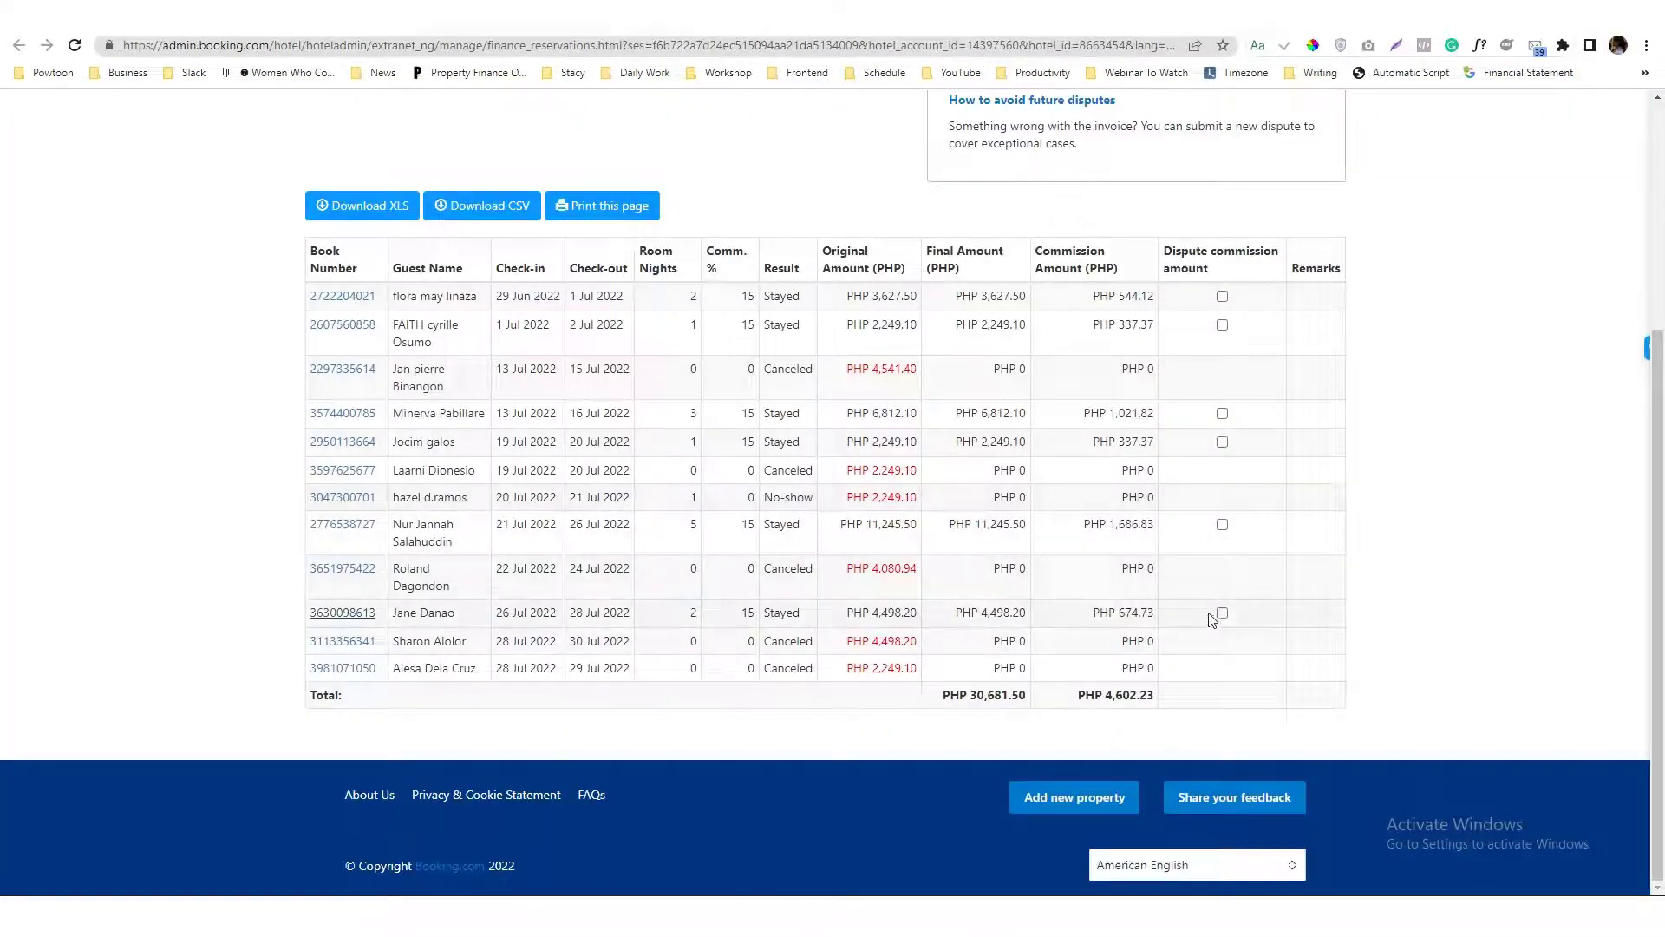
{"action": "left_click", "coordinate": [1223, 612]}
{"action": "left_click", "coordinate": [1275, 208]}
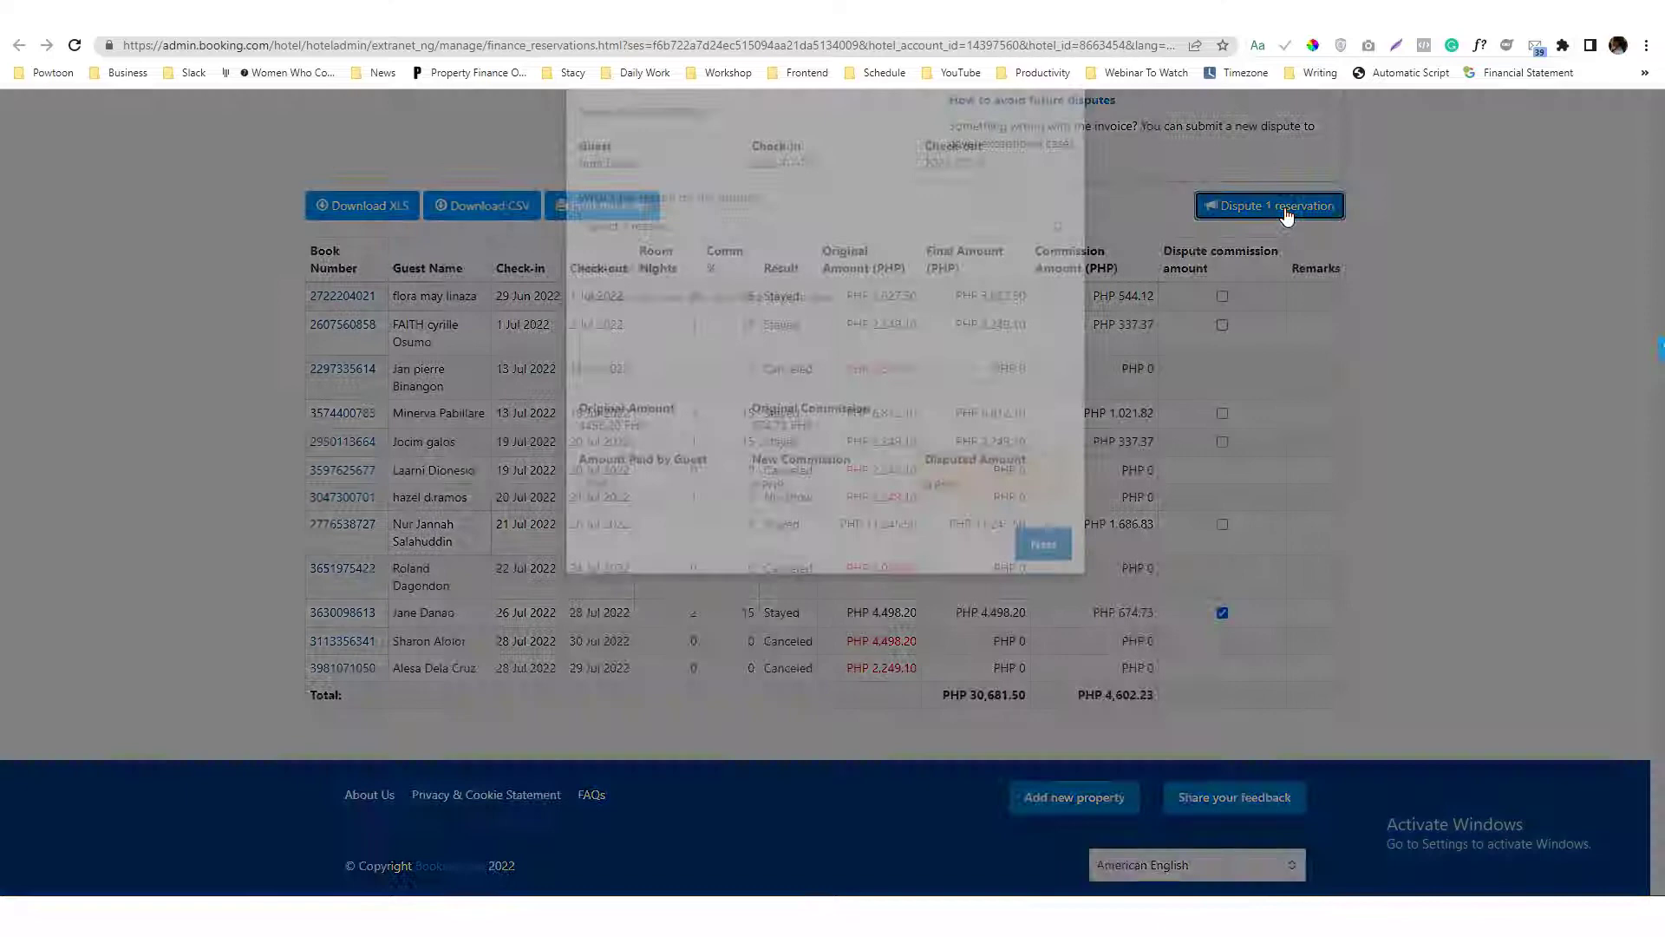
{"action": "left_click", "coordinate": [719, 339]}
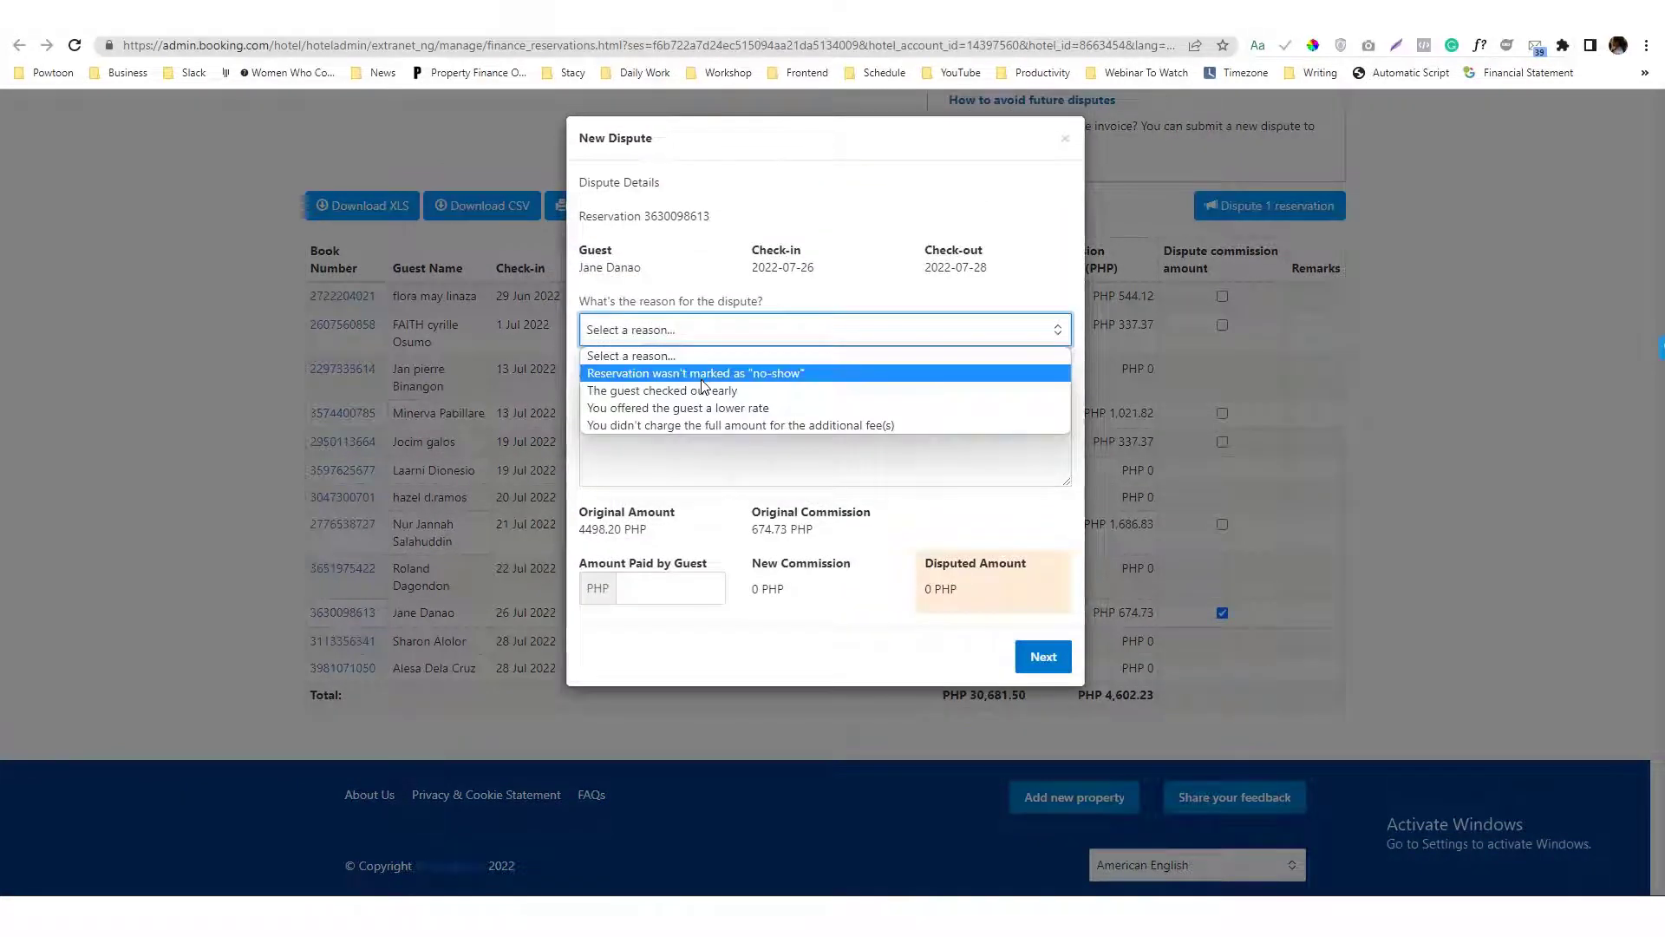
{"action": "left_click", "coordinate": [704, 375]}
- Enter and then clear trial text in the dispute's additional info field
{"action": "left_click", "coordinate": [676, 420]}
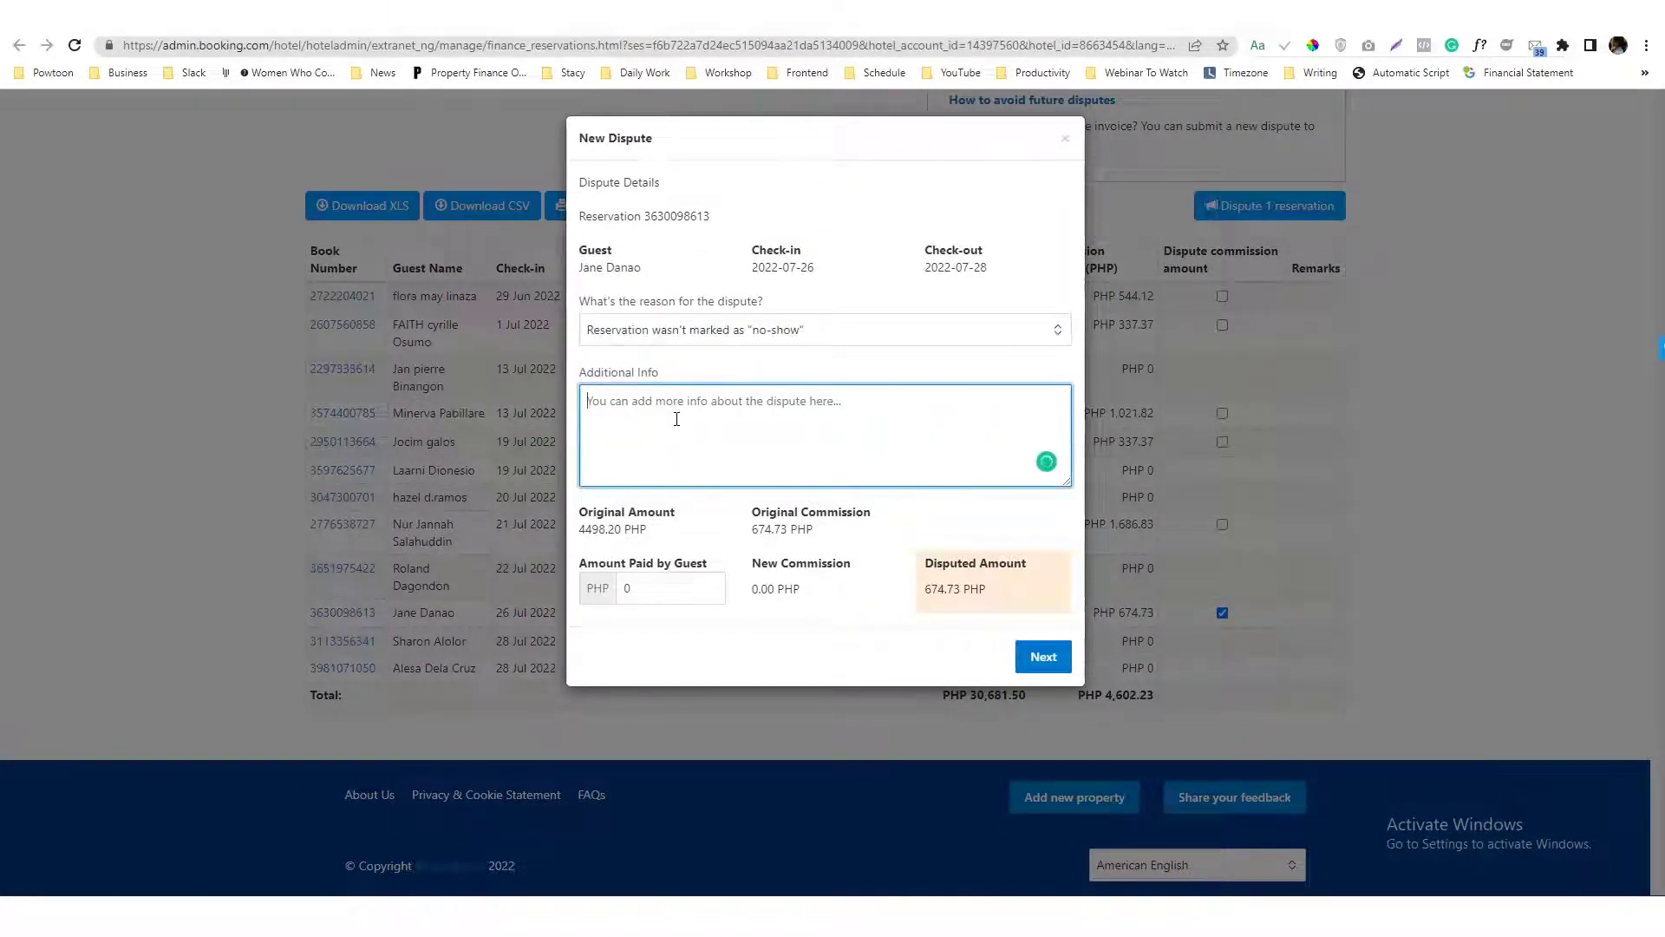
{"action": "type", "text": "Sh"}
{"action": "key", "text": "BackSpace"}
{"action": "key", "text": "ctrl+a"}
{"action": "type", "text": "WE"}
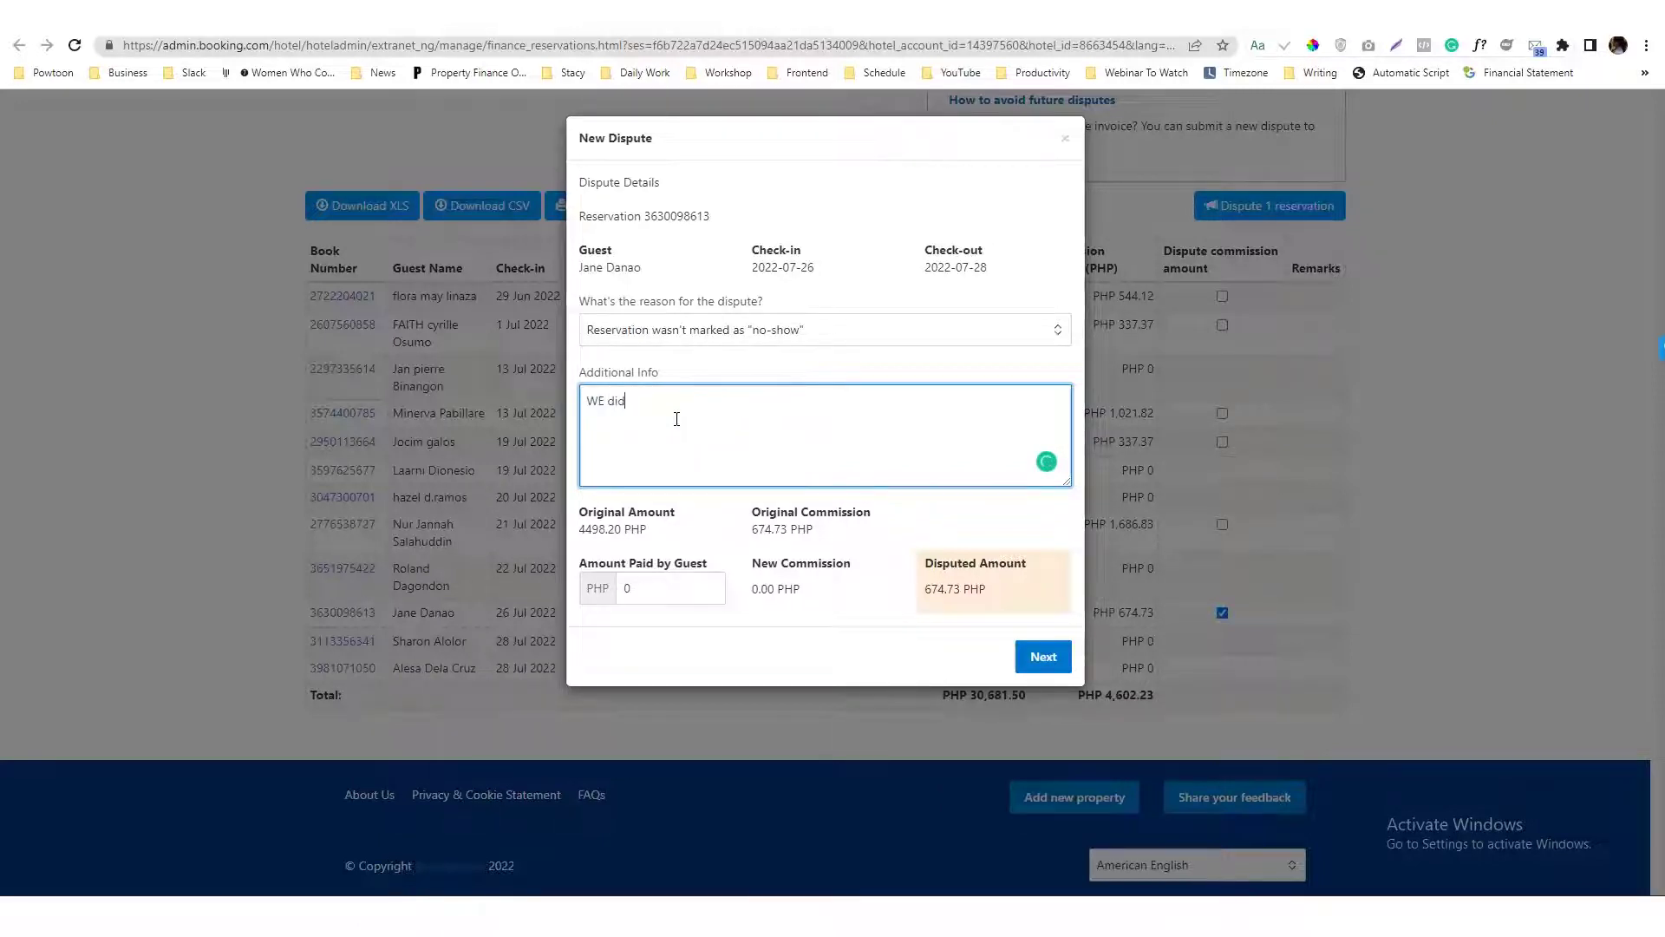
{"action": "key", "text": "BackSpace"}
{"action": "key", "text": "BackSpace"}
{"action": "key", "text": "ctrl+a"}
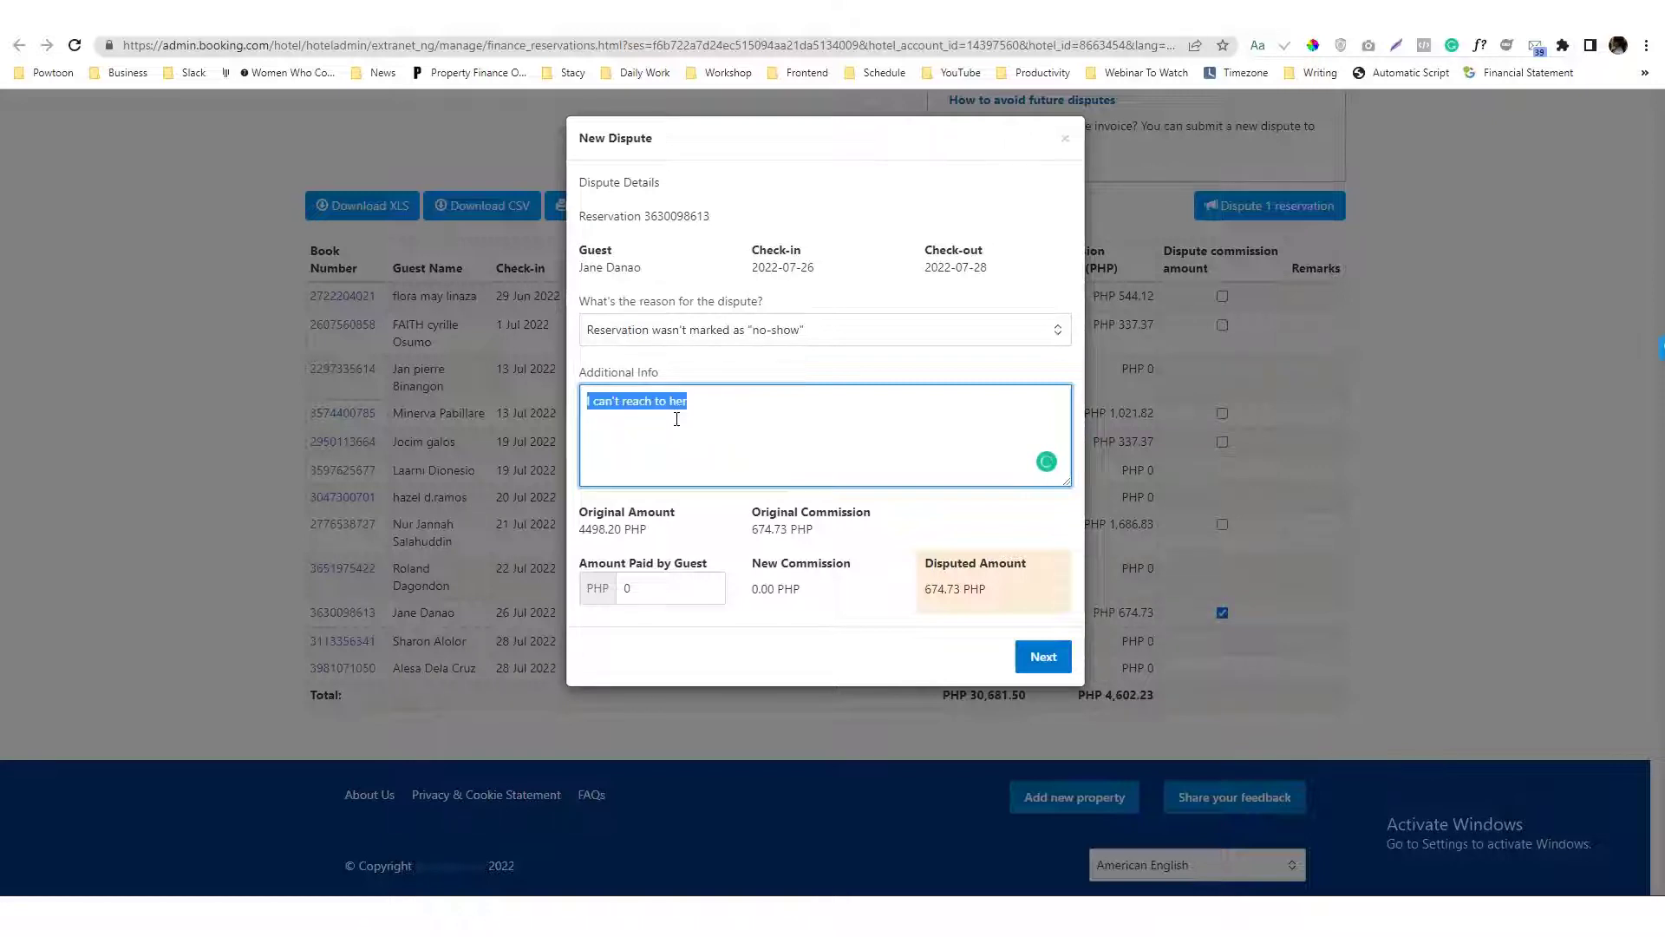
- Review and submit the PHP 674.73 dispute, then dismiss the confirmation
{"action": "left_click", "coordinate": [1033, 651]}
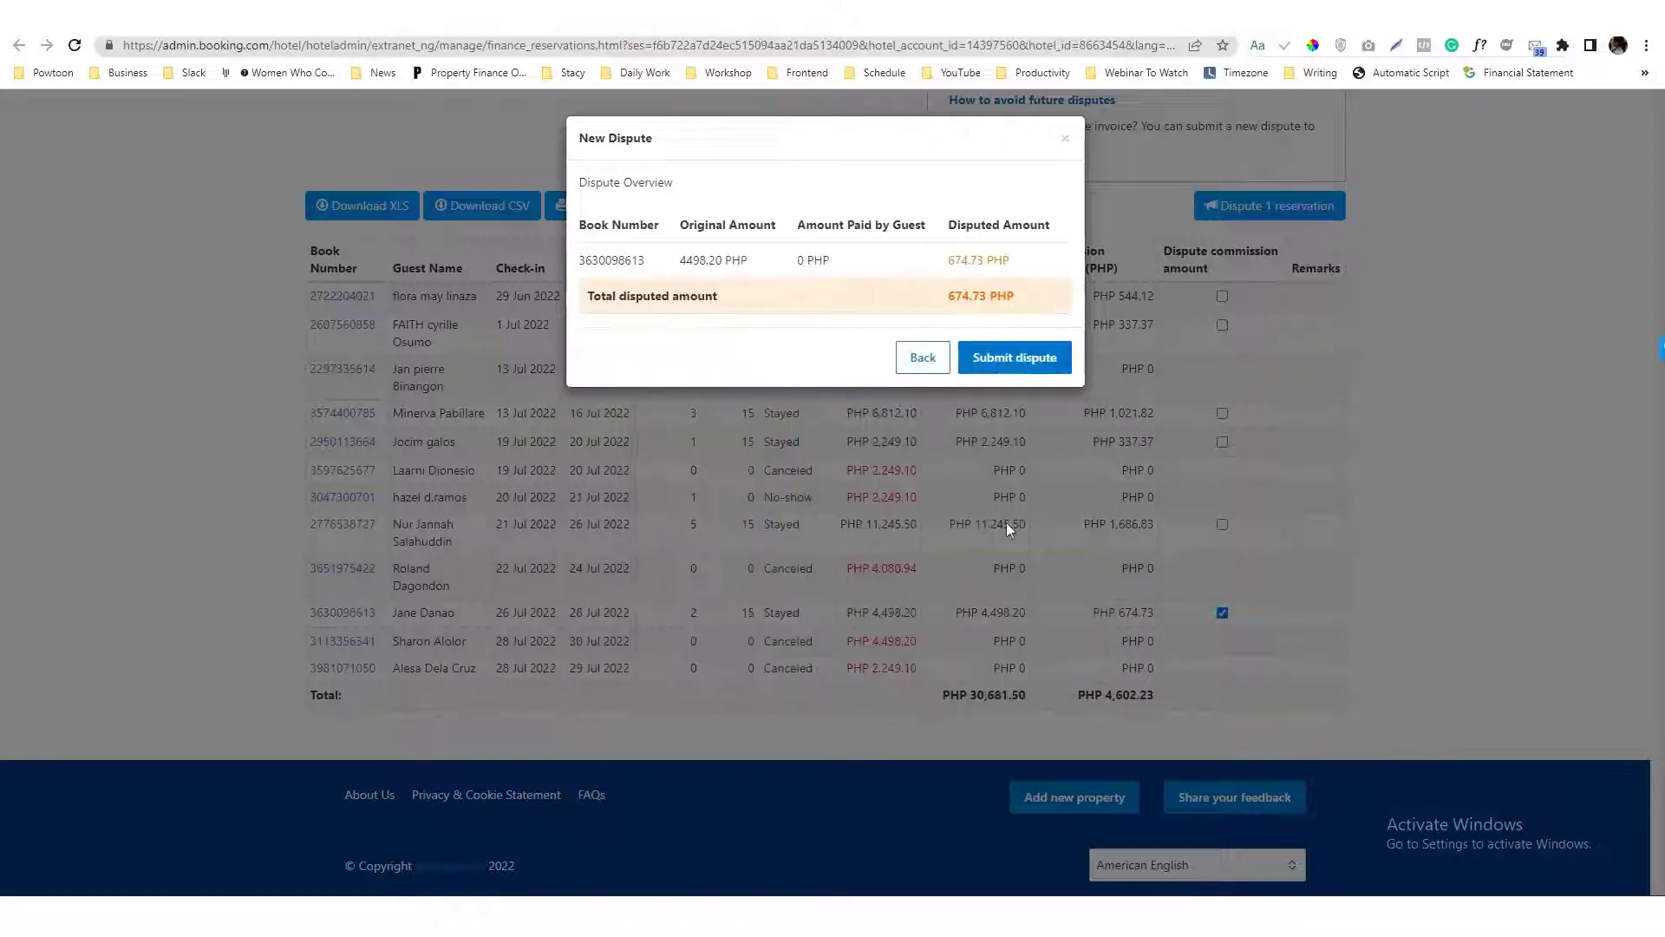
{"action": "left_click", "coordinate": [1012, 377]}
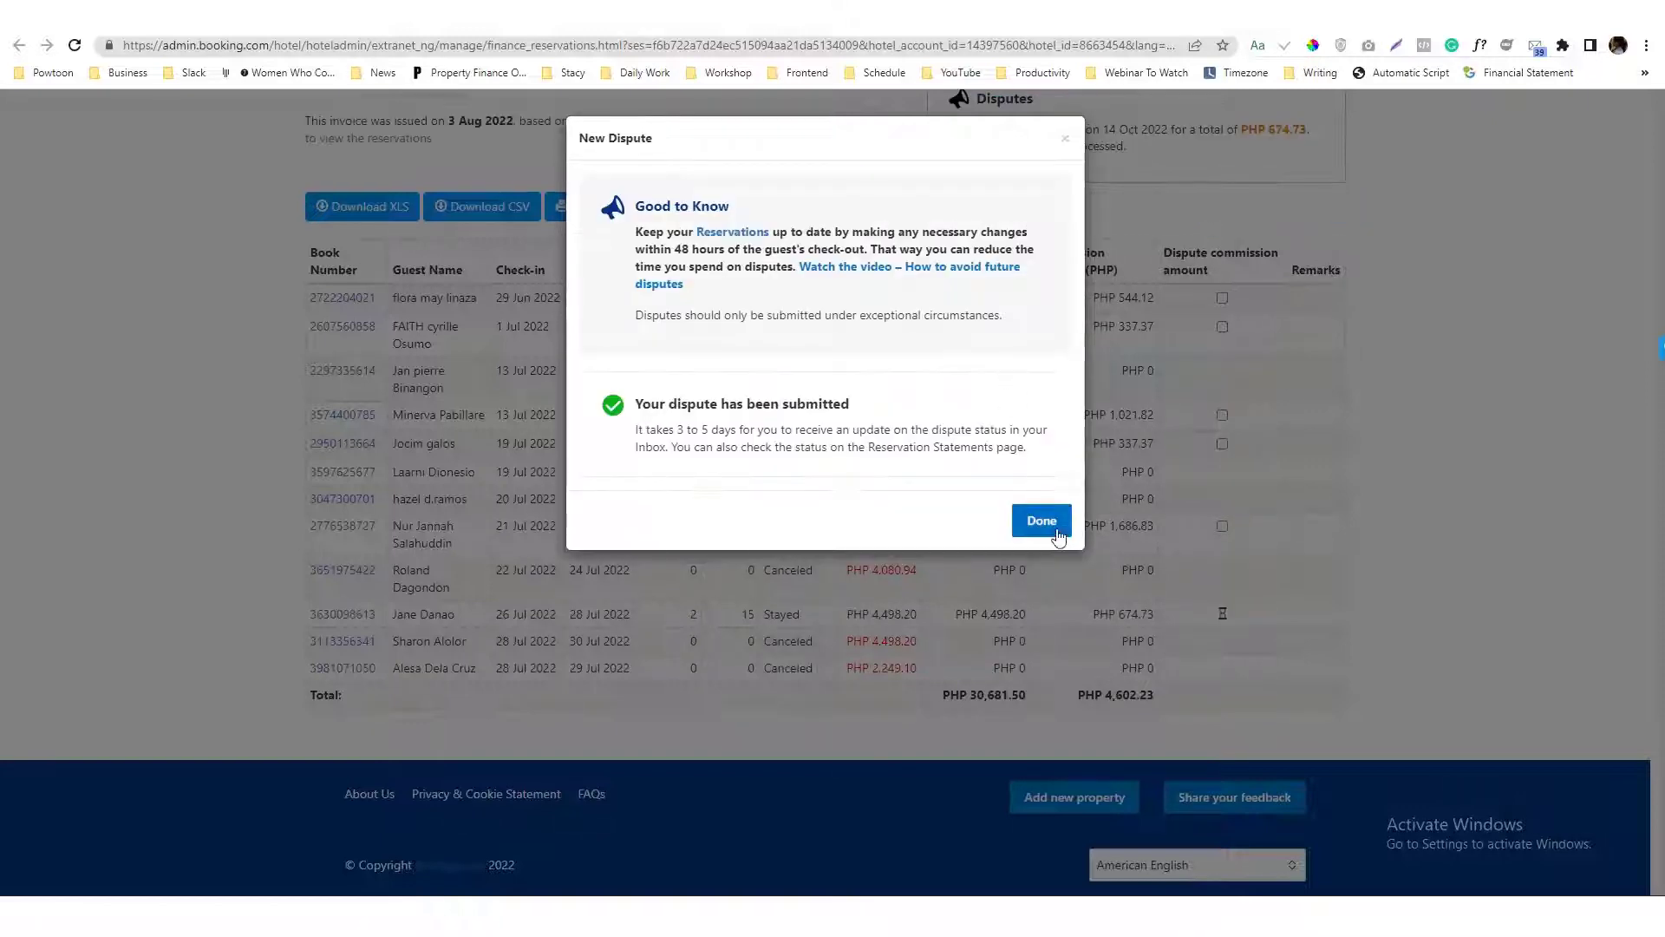
{"action": "left_click", "coordinate": [1044, 520]}
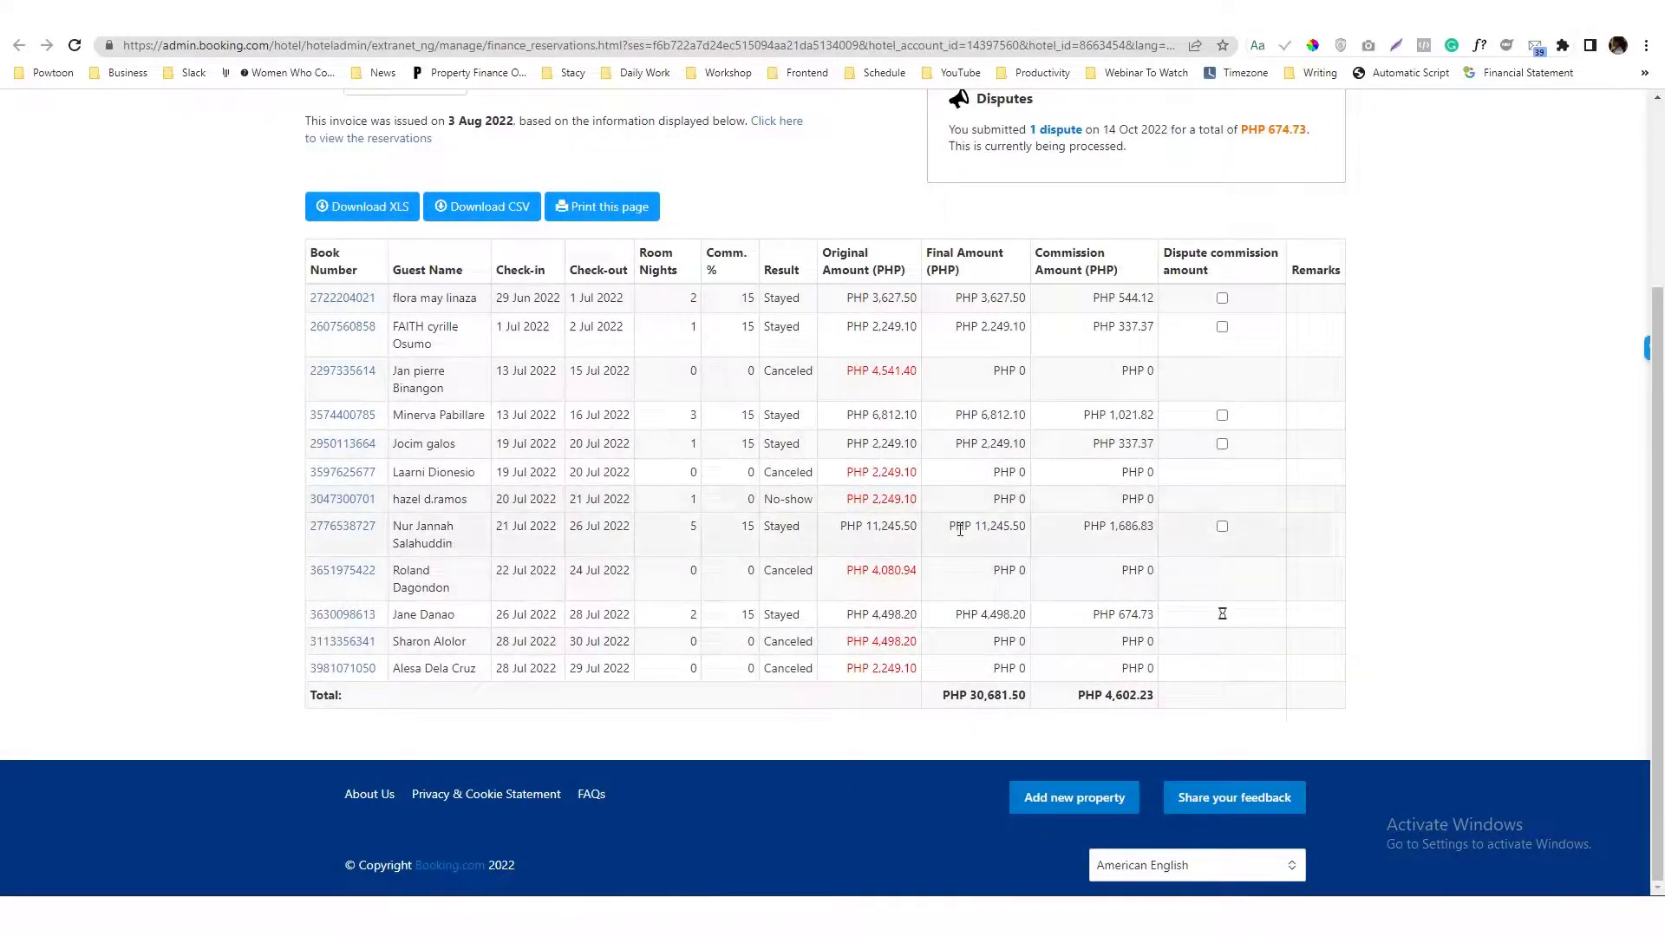
{"action": "right_click", "coordinate": [327, 523]}
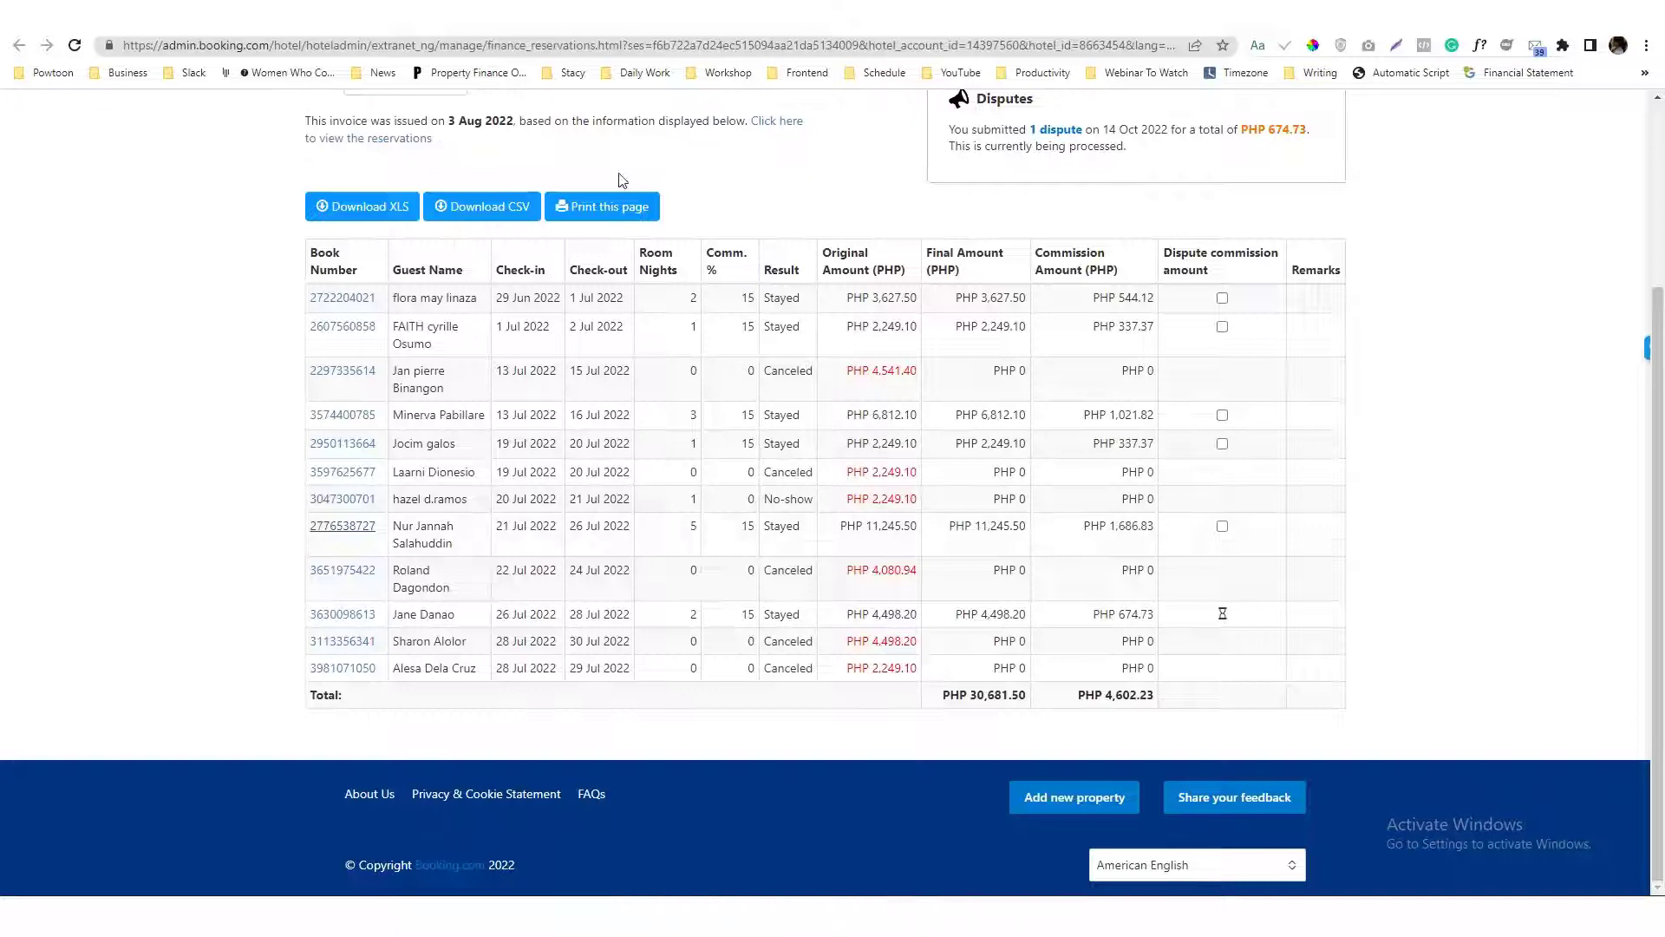
{"action": "scroll", "coordinate": [642, 399], "scroll_direction": "down", "scroll_amount": 5}
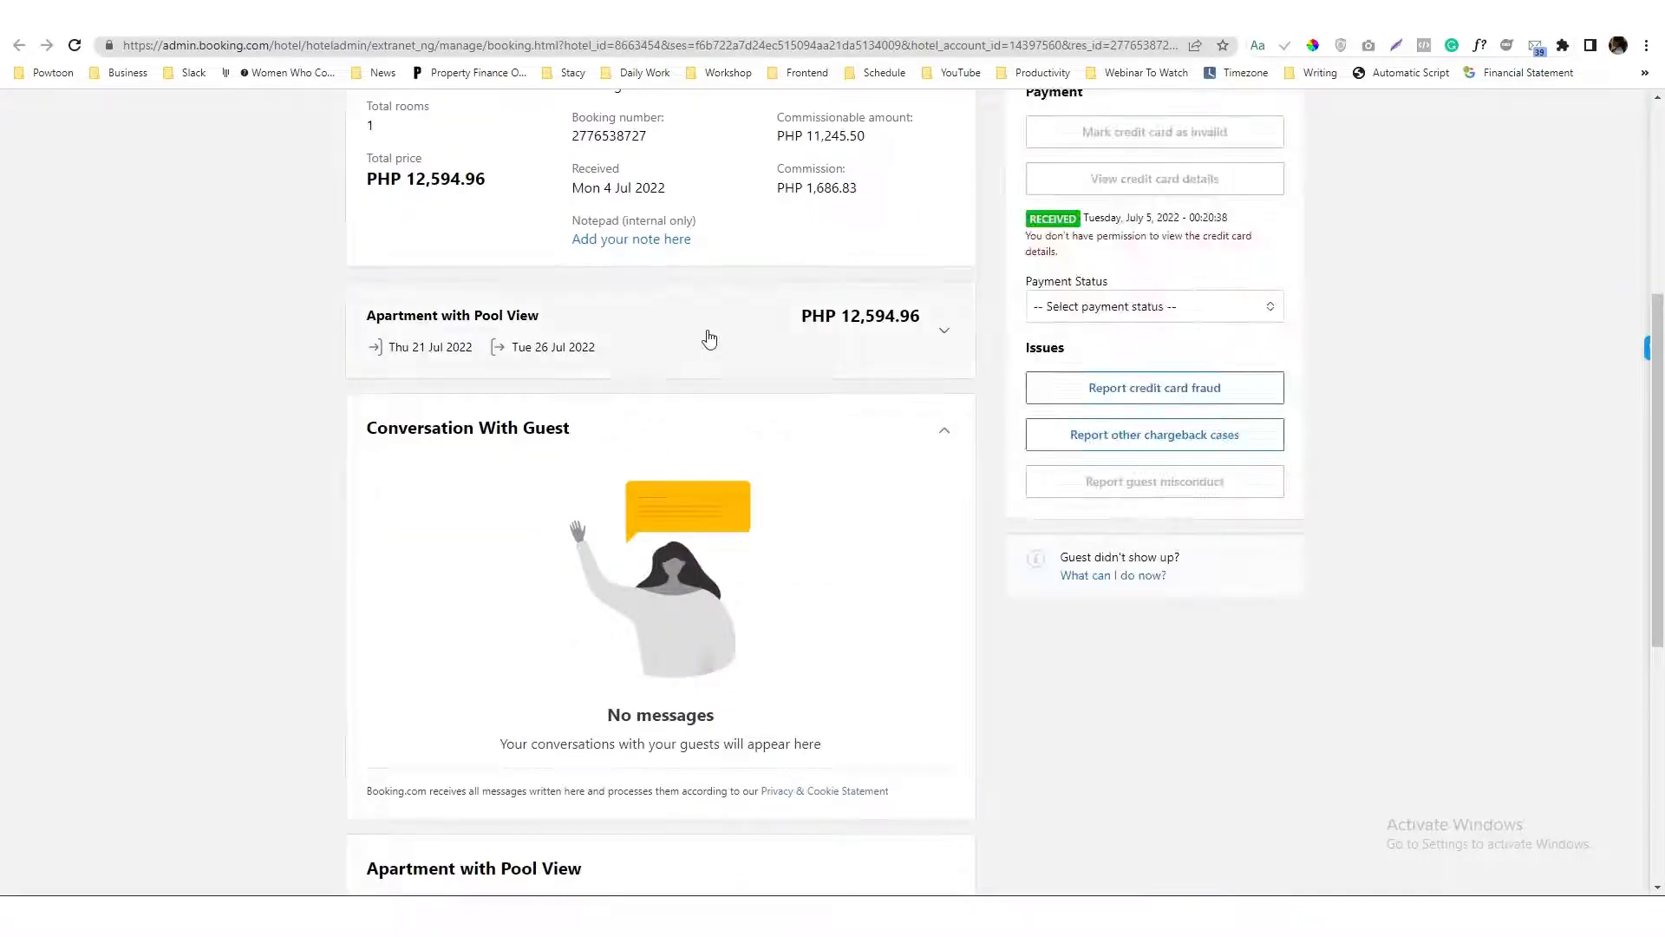
{"action": "left_click", "coordinate": [708, 338]}
{"action": "scroll", "coordinate": [690, 408], "scroll_direction": "down", "scroll_amount": 5}
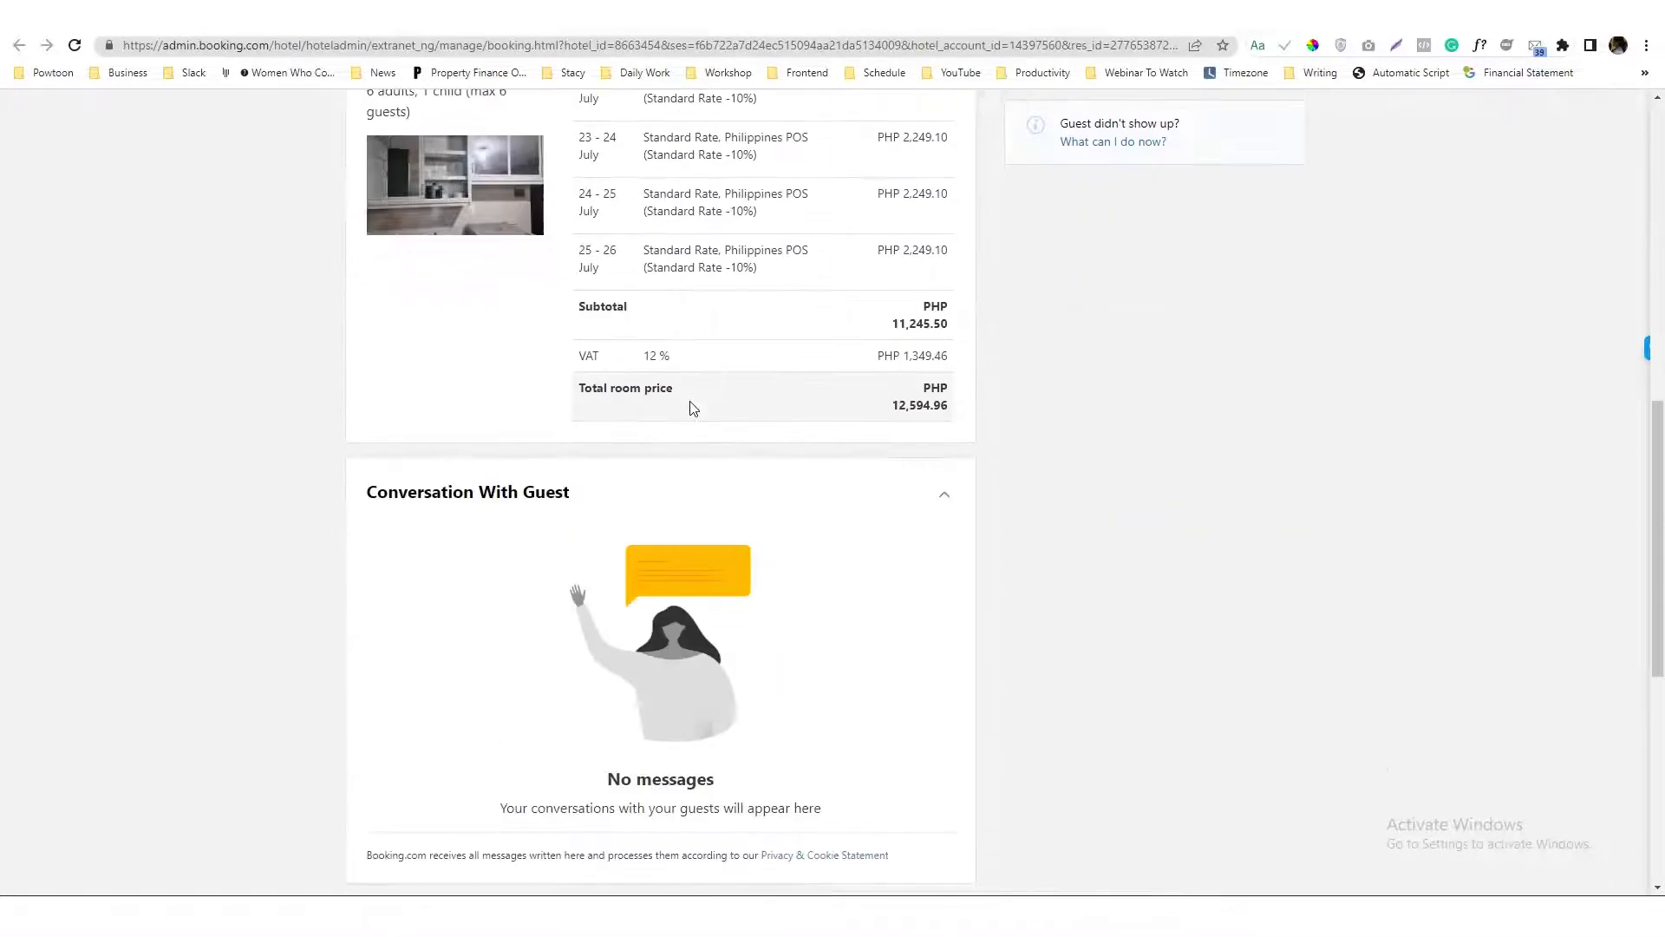
{"action": "scroll", "coordinate": [691, 408], "scroll_direction": "up", "scroll_amount": 7}
{"action": "scroll", "coordinate": [691, 407], "scroll_direction": "up", "scroll_amount": 3}
{"action": "left_click", "coordinate": [691, 407]}
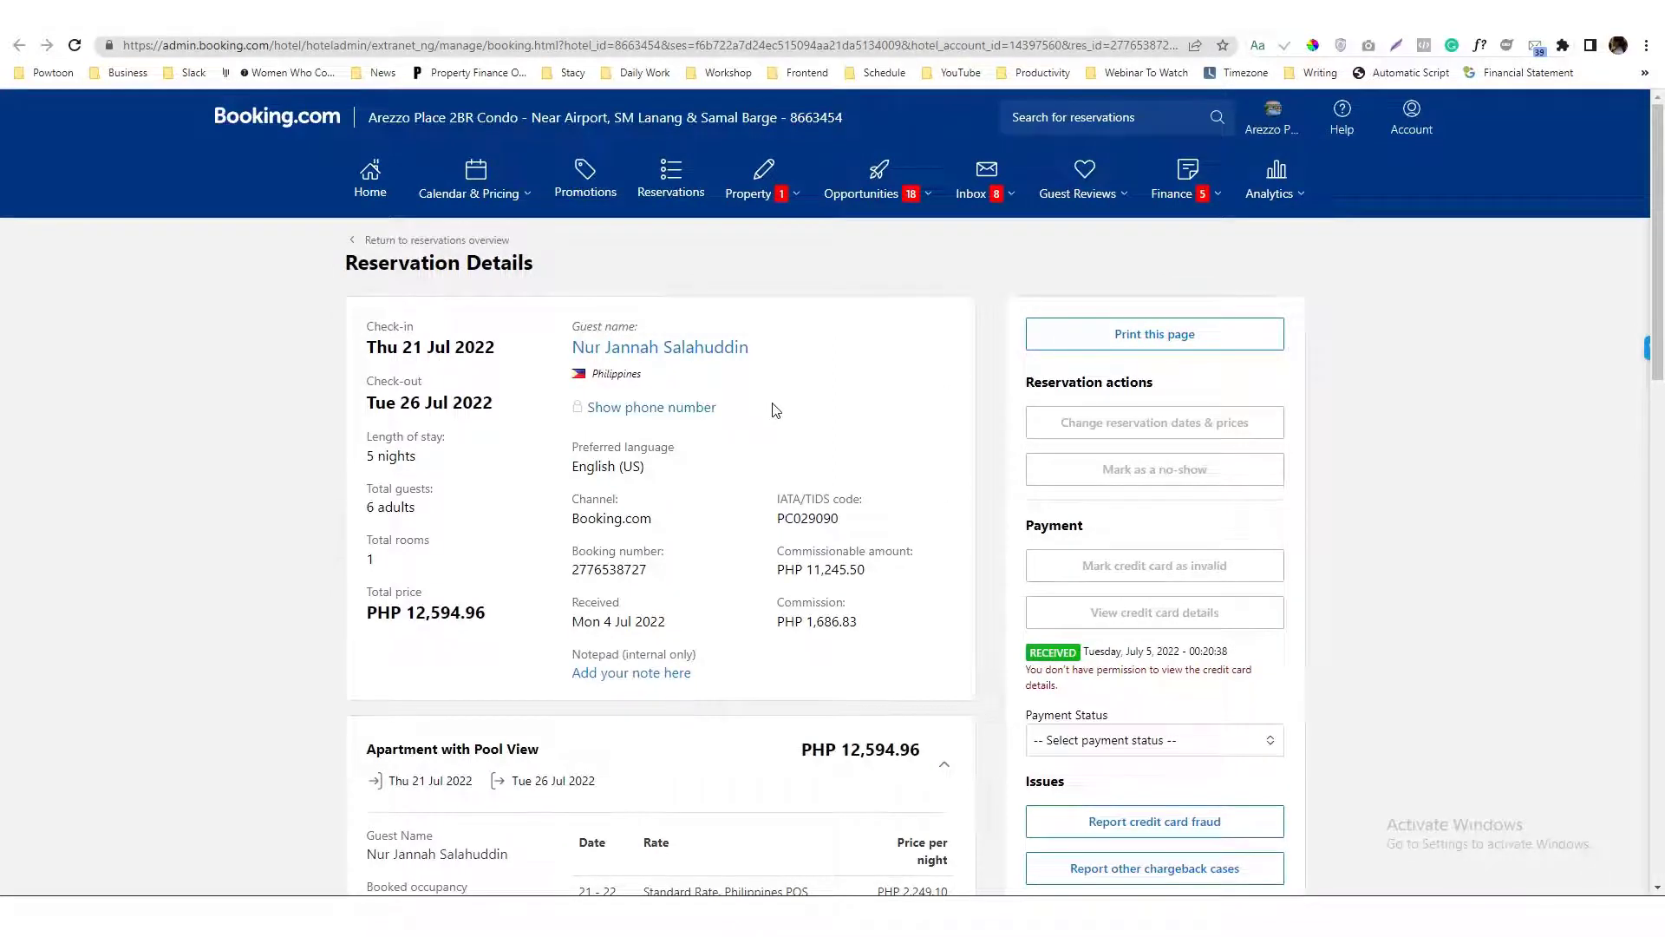
{"action": "left_click", "coordinate": [618, 408]}
{"action": "scroll", "coordinate": [778, 387], "scroll_direction": "down", "scroll_amount": 7}
{"action": "scroll", "coordinate": [777, 387], "scroll_direction": "down", "scroll_amount": 3}
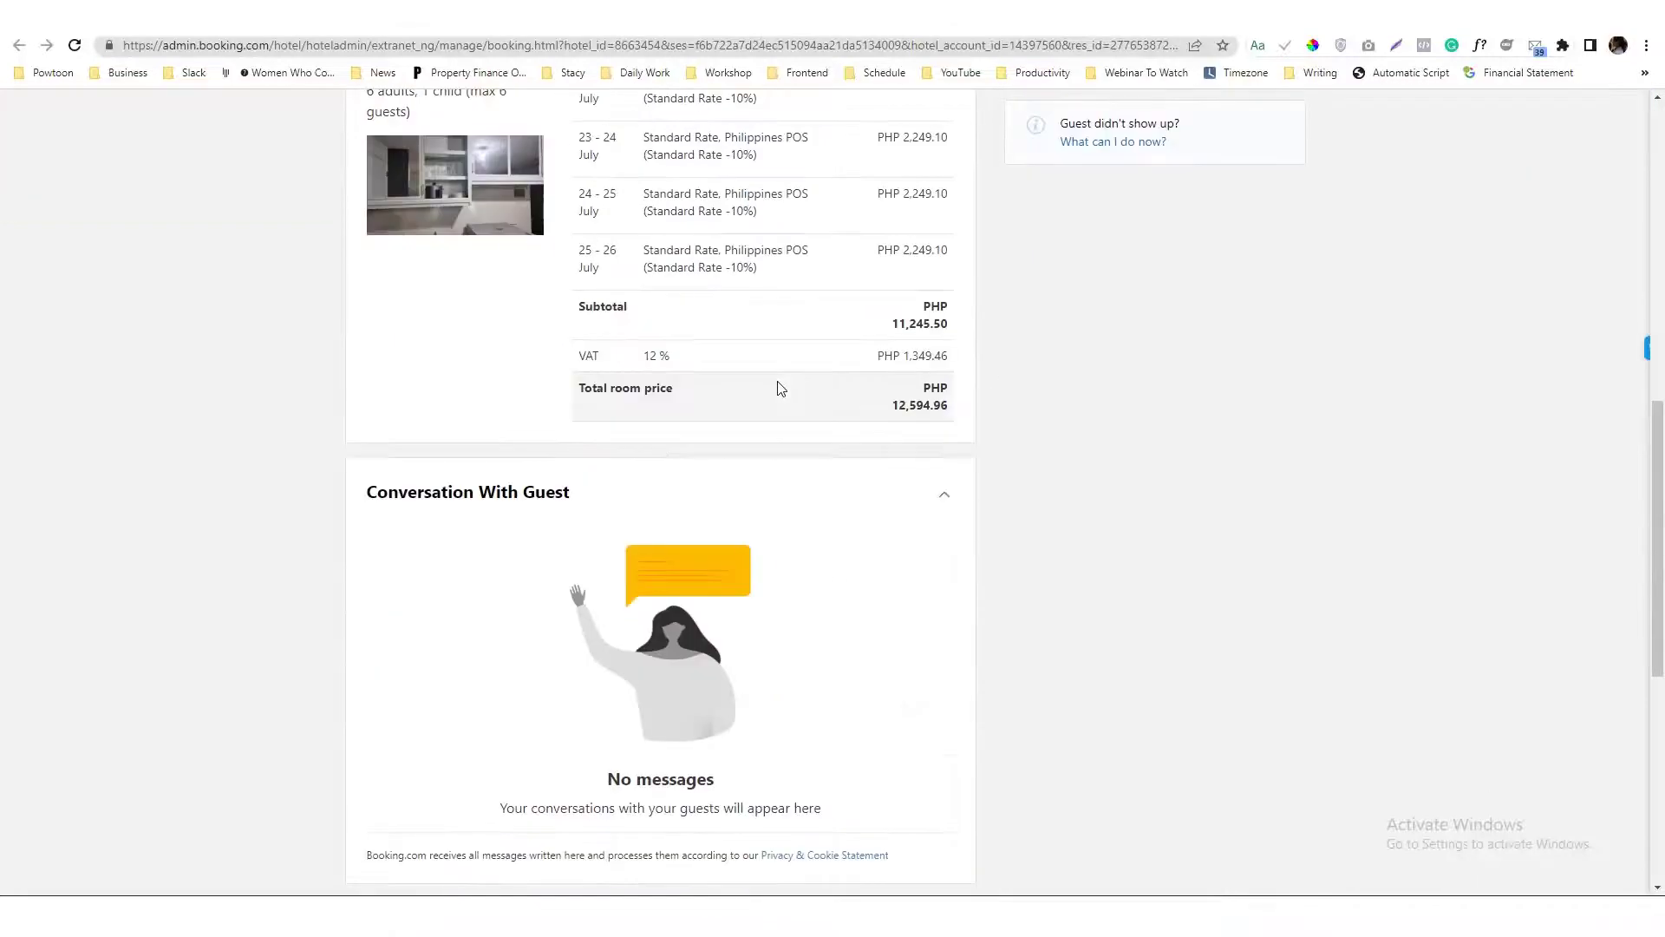
{"action": "scroll", "coordinate": [777, 388], "scroll_direction": "up", "scroll_amount": 4}
{"action": "scroll", "coordinate": [777, 387], "scroll_direction": "up", "scroll_amount": 4}
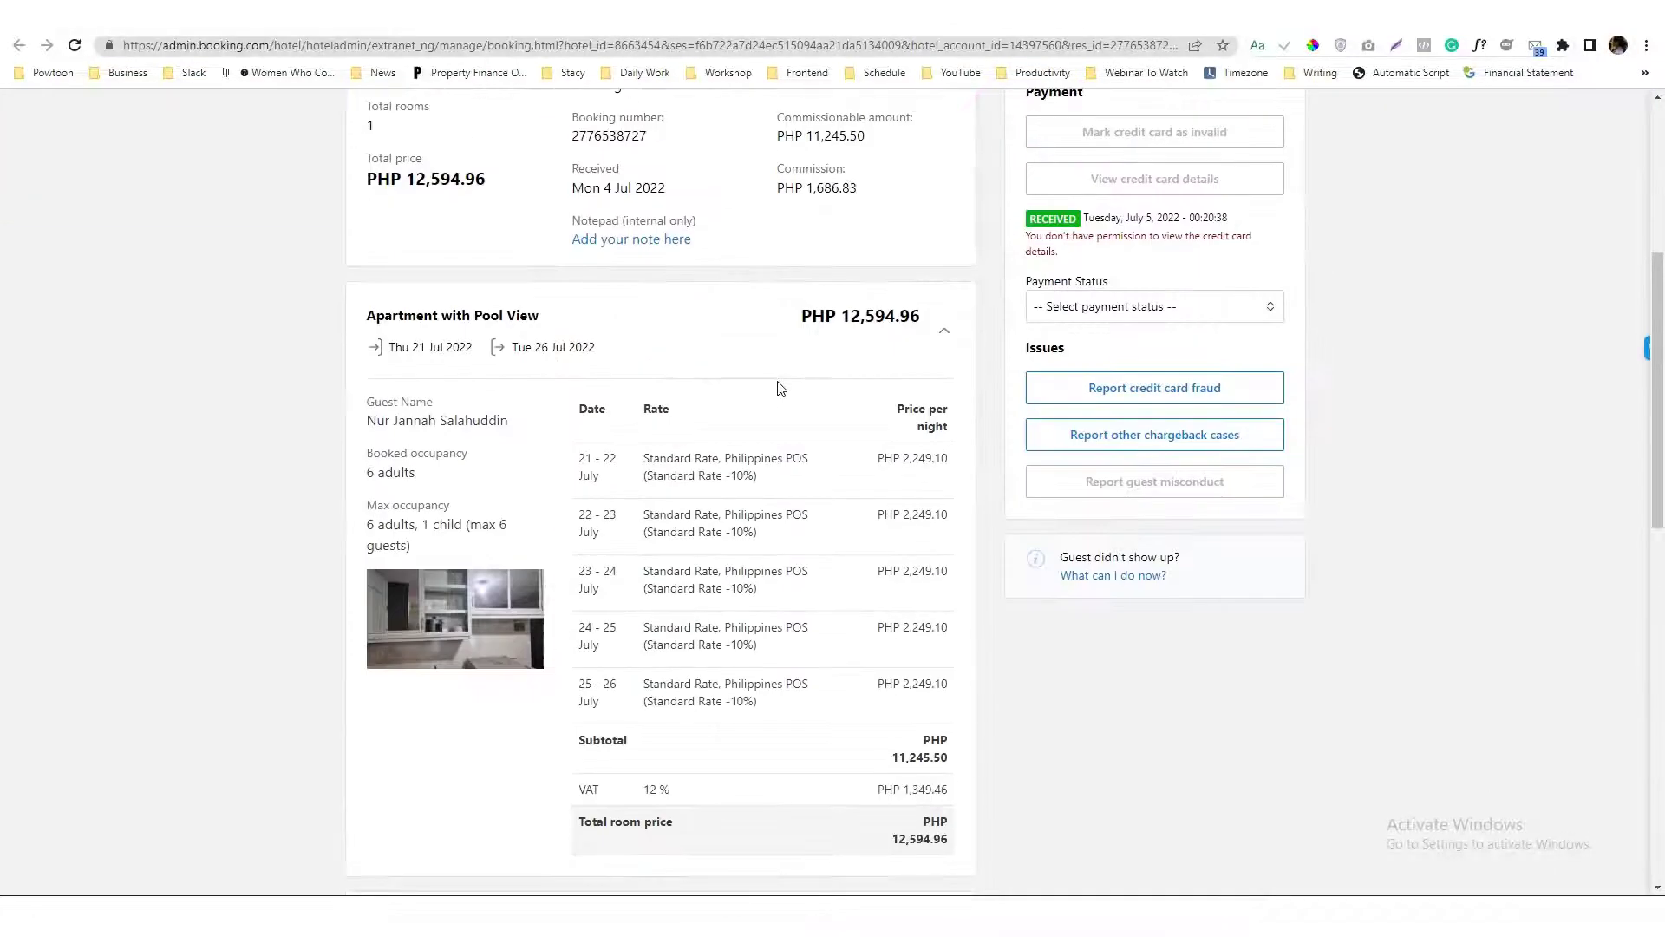
{"action": "scroll", "coordinate": [777, 388], "scroll_direction": "up", "scroll_amount": 2}
{"action": "scroll", "coordinate": [778, 388], "scroll_direction": "down", "scroll_amount": 9}
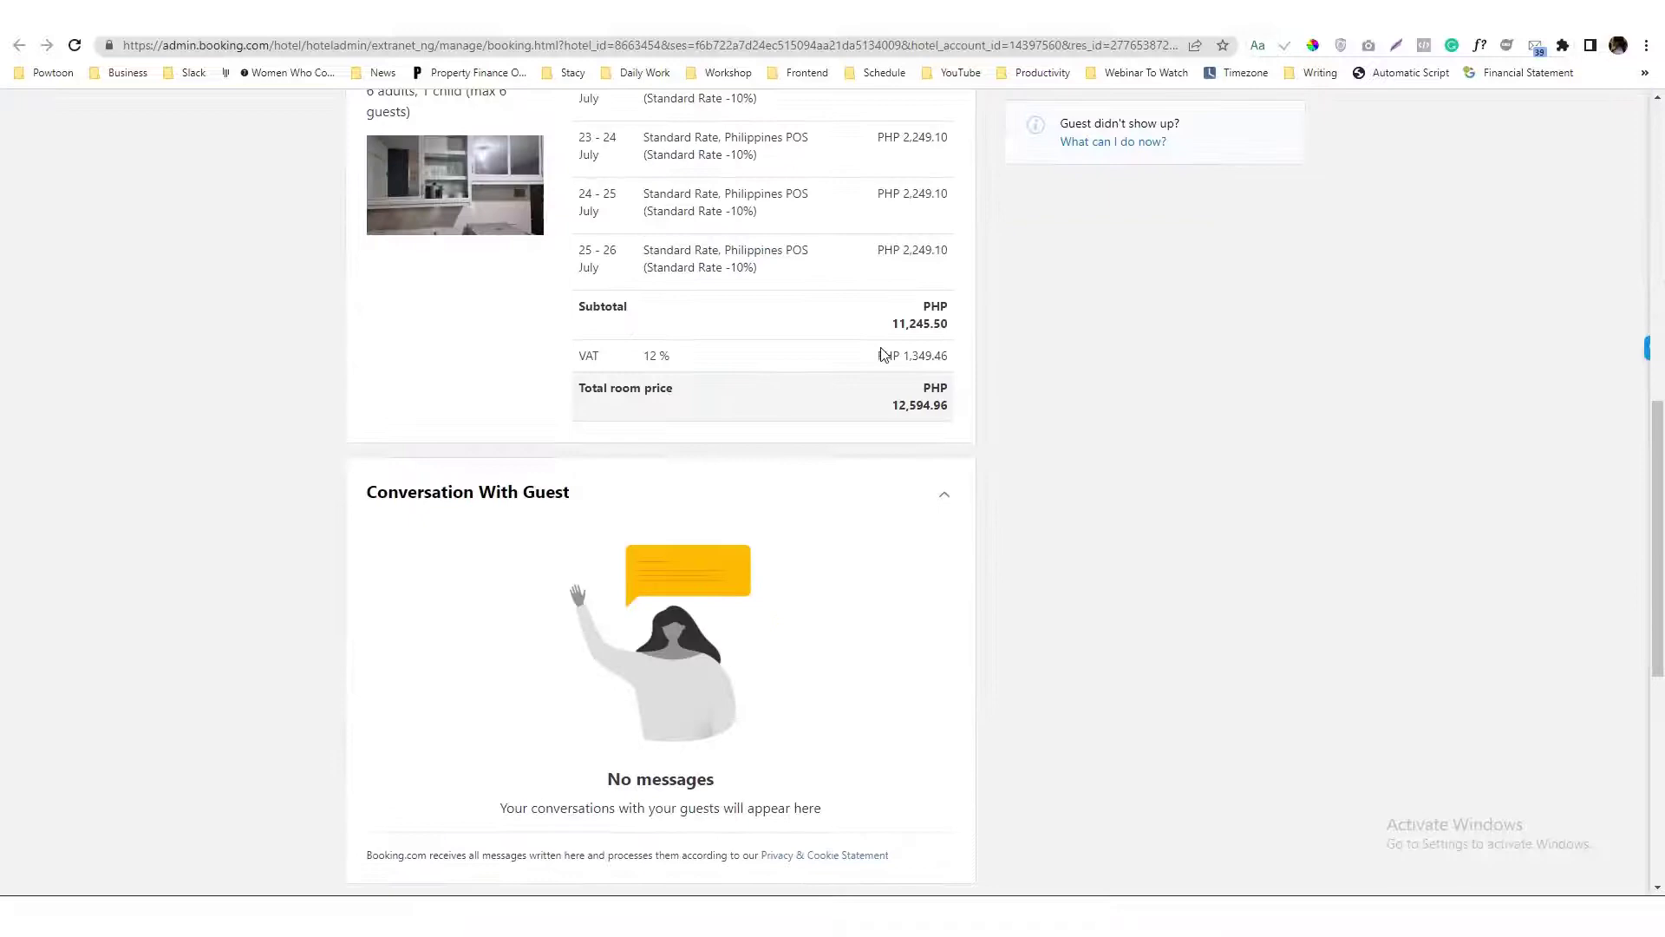
{"action": "key", "text": "ctrl+w"}
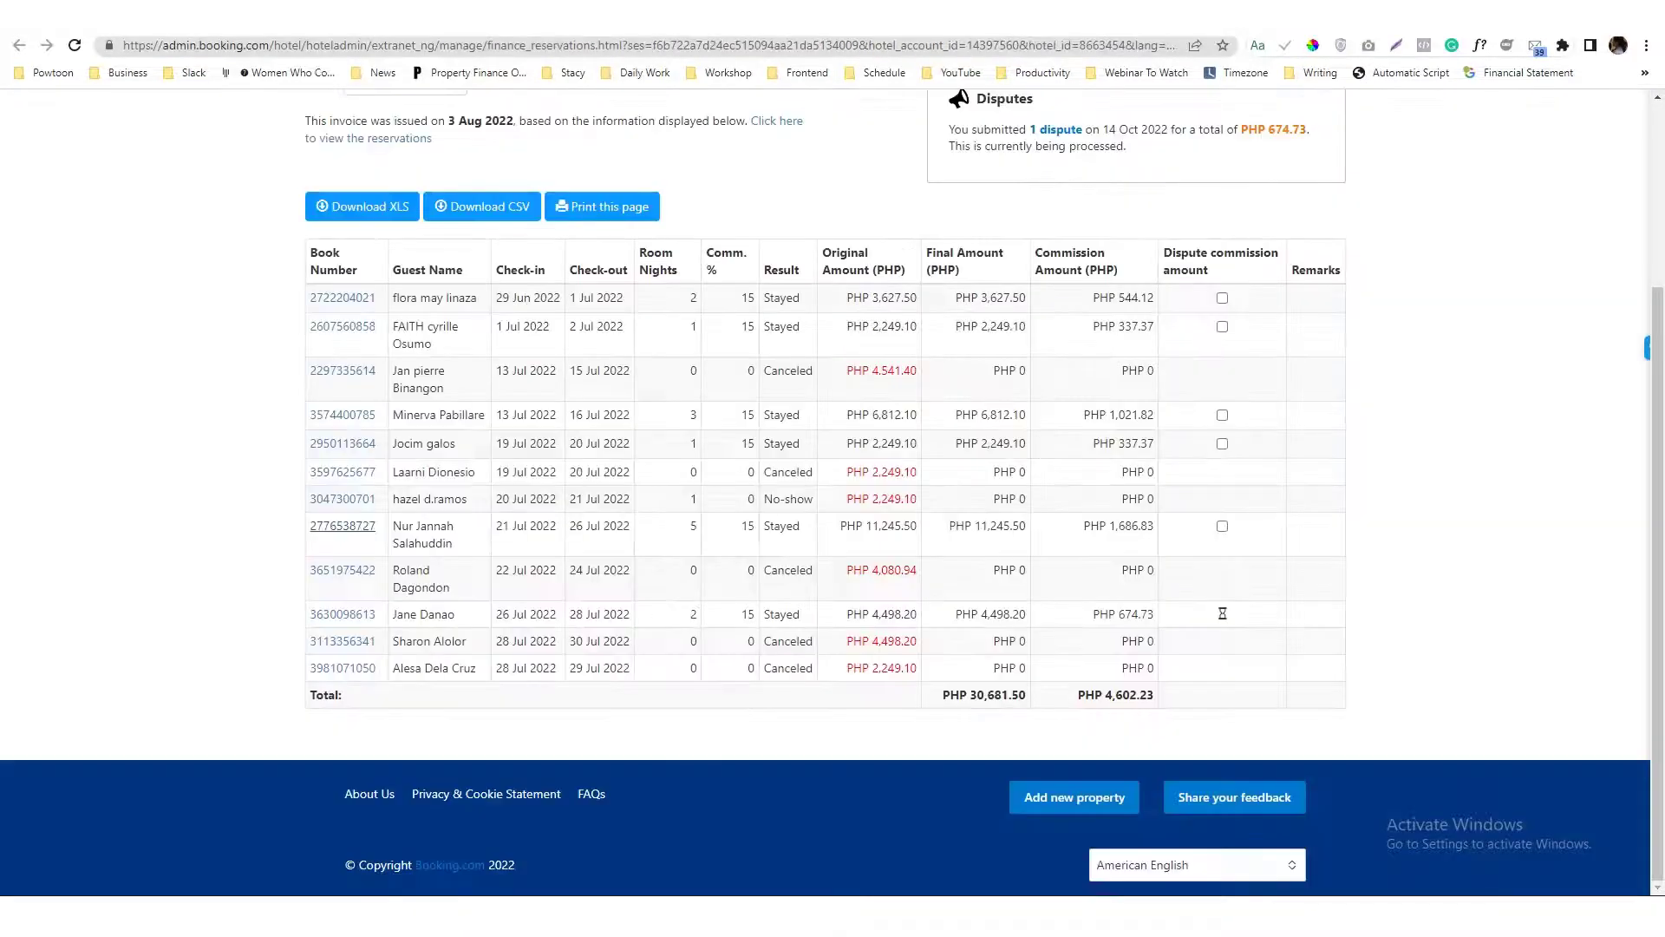
{"action": "left_click", "coordinate": [1222, 526]}
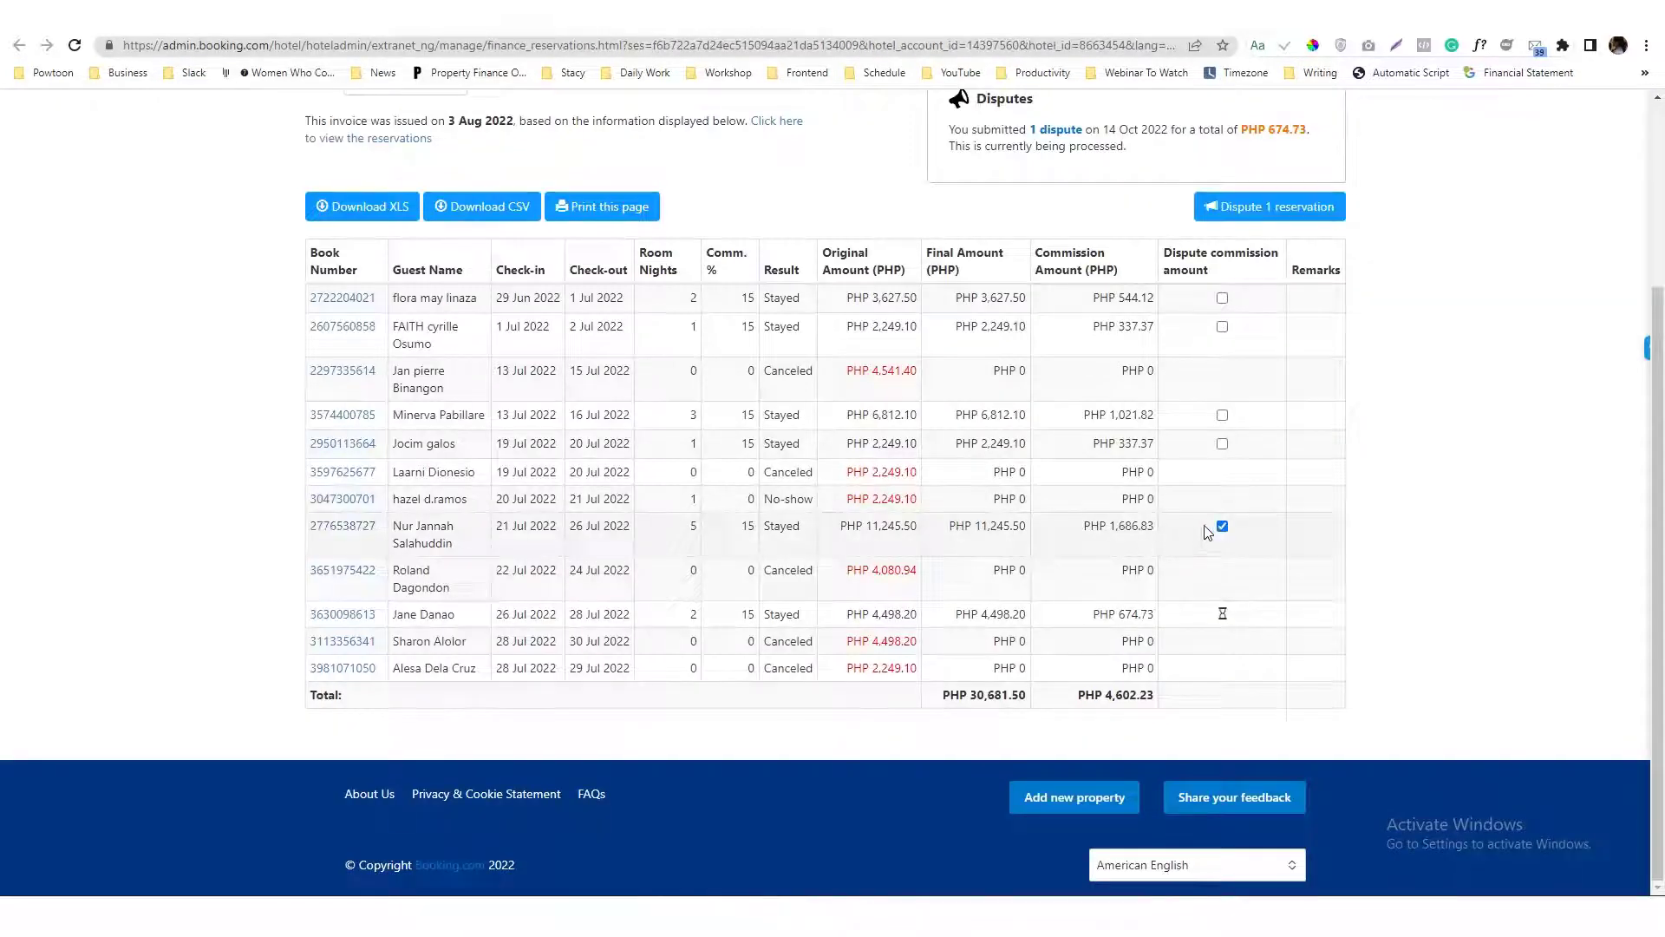
{"action": "left_click", "coordinate": [1269, 207]}
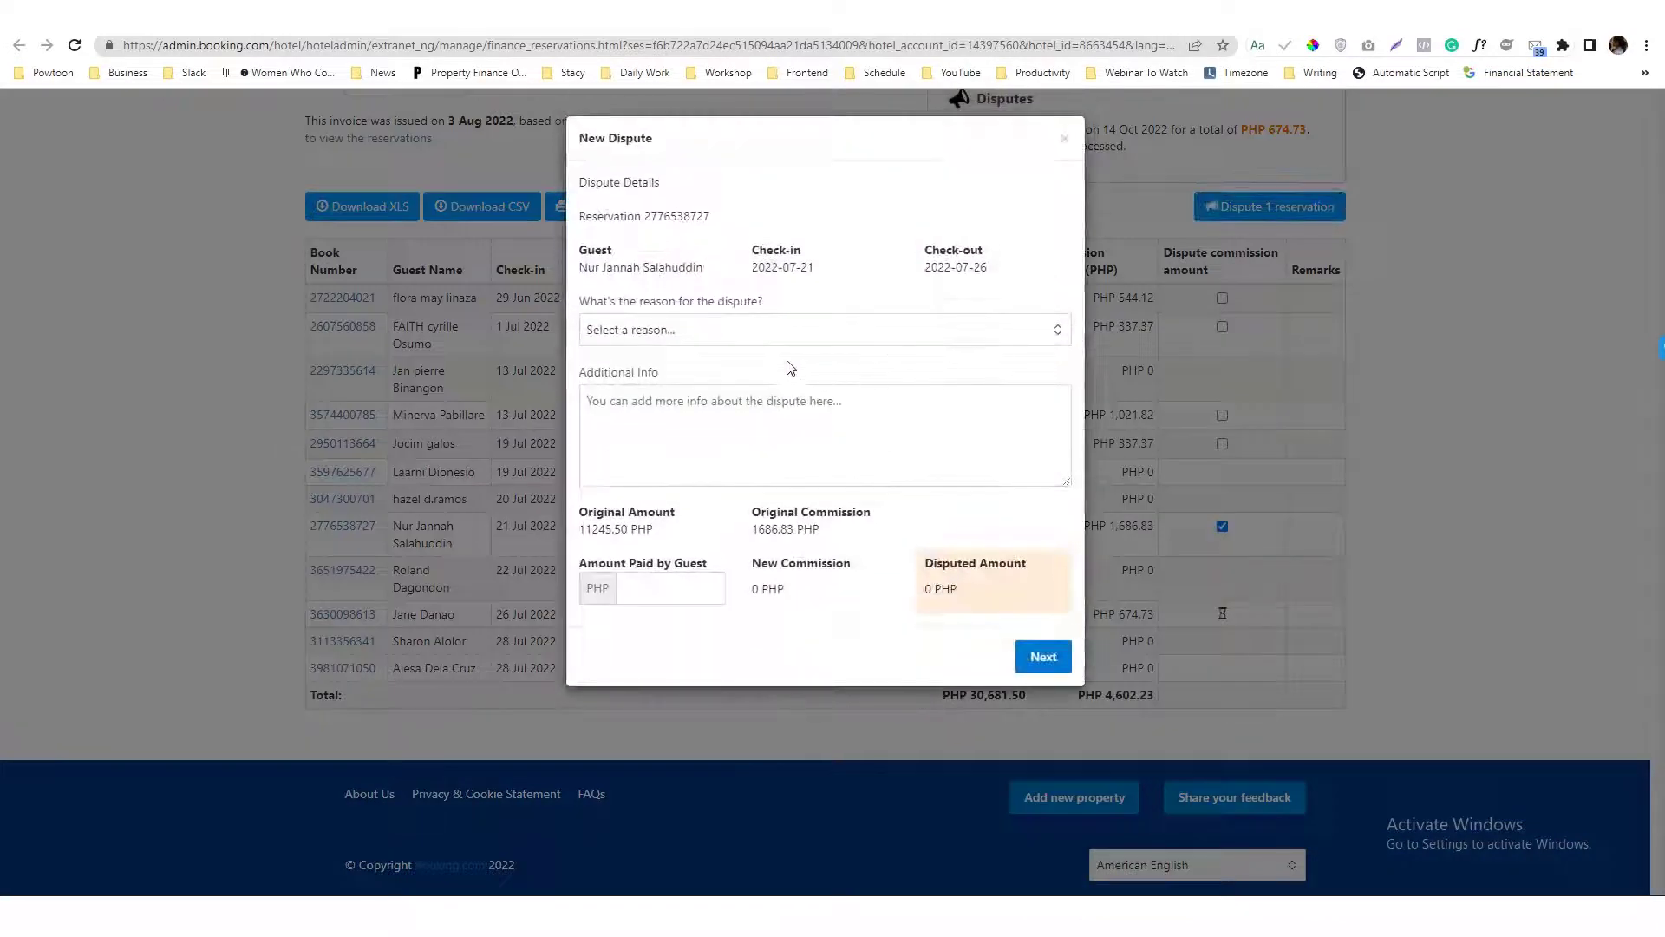
{"action": "left_click", "coordinate": [750, 338]}
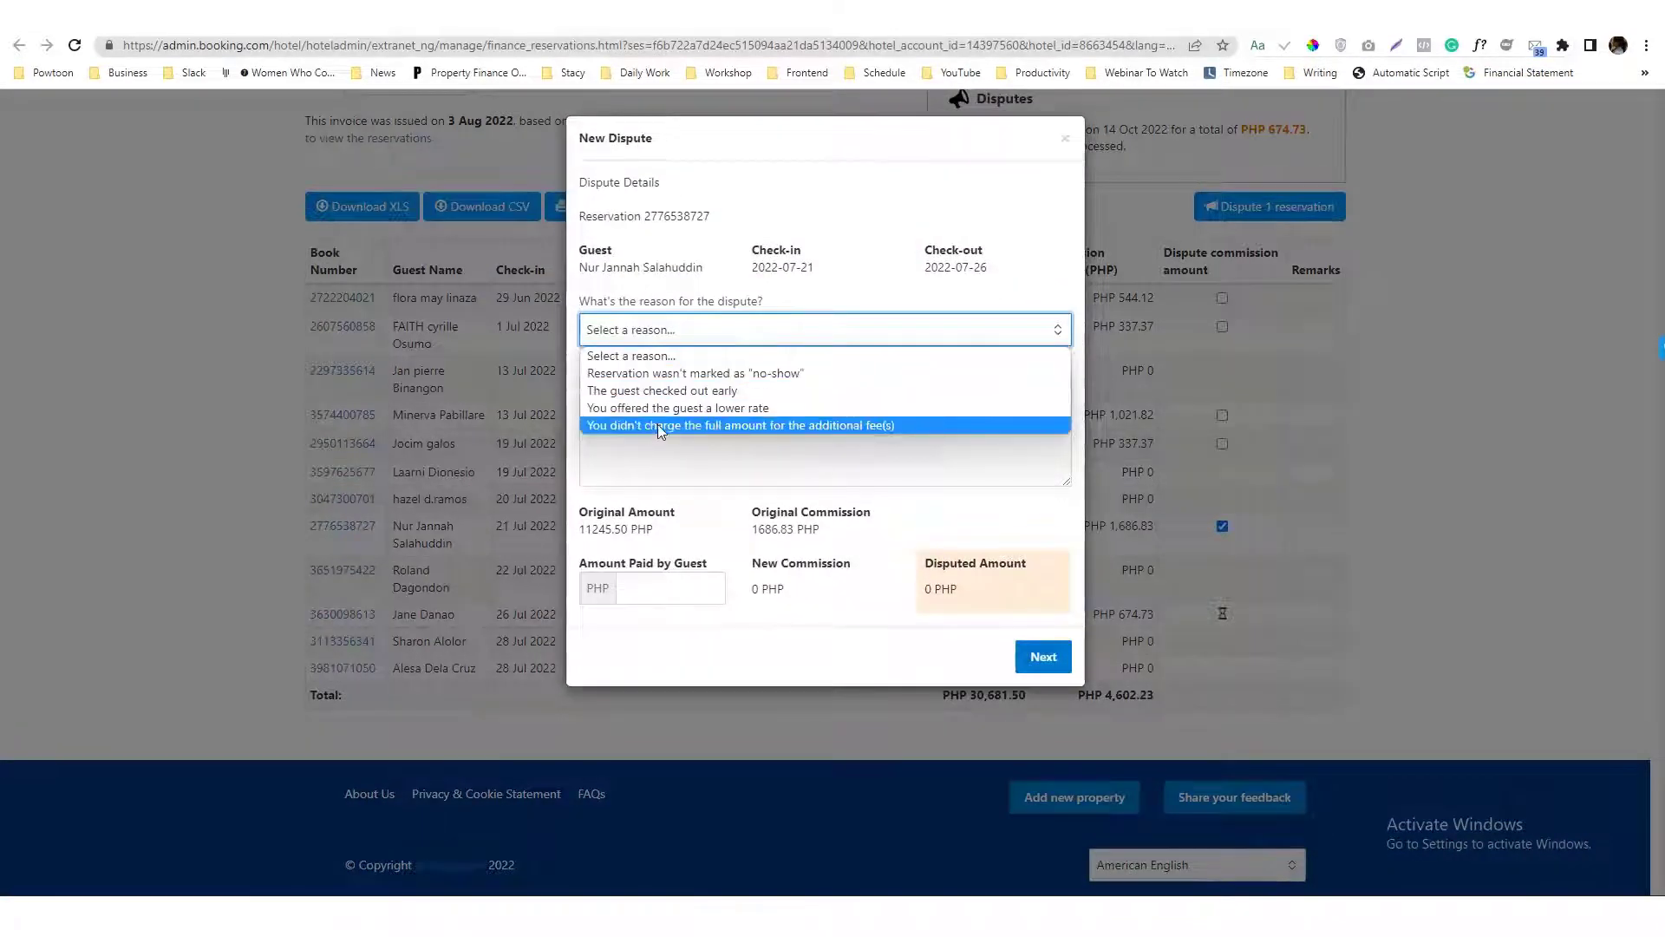
{"action": "left_click", "coordinate": [750, 426]}
- Set the guest's amount paid to 9000, then close the dispute form unsubmitted
{"action": "left_click", "coordinate": [650, 589]}
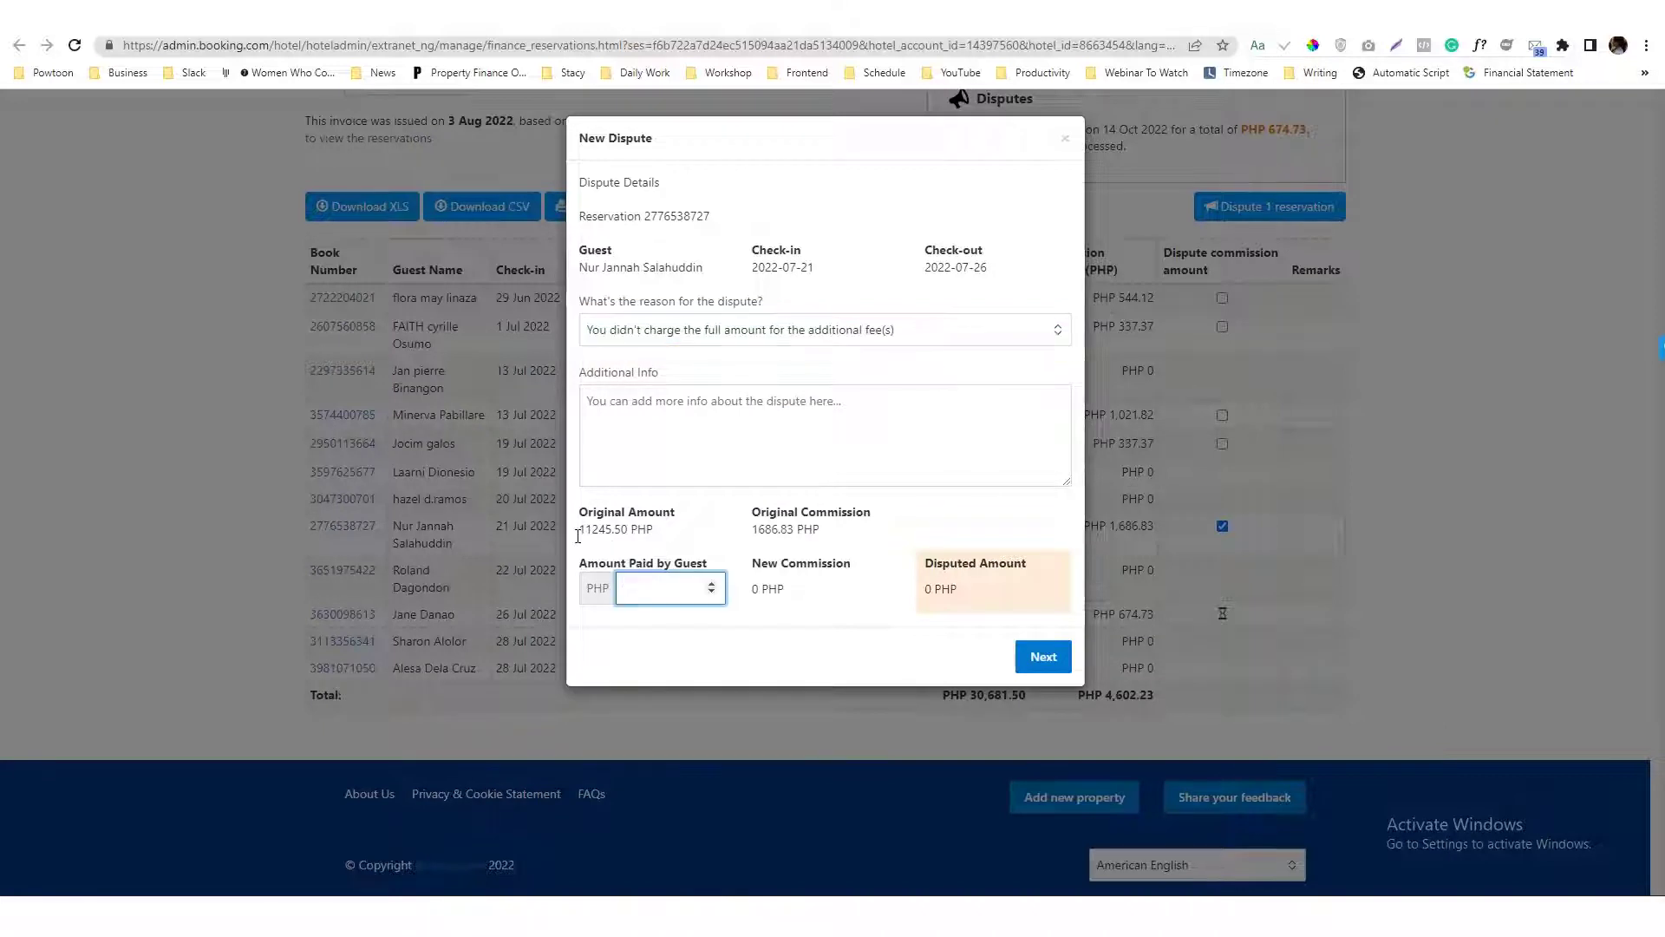
{"action": "left_click_drag", "start_coordinate": [579, 530], "coordinate": [623, 530]}
{"action": "left_click", "coordinate": [652, 595]}
{"action": "type", "text": "9000"}
{"action": "left_click", "coordinate": [1066, 138]}
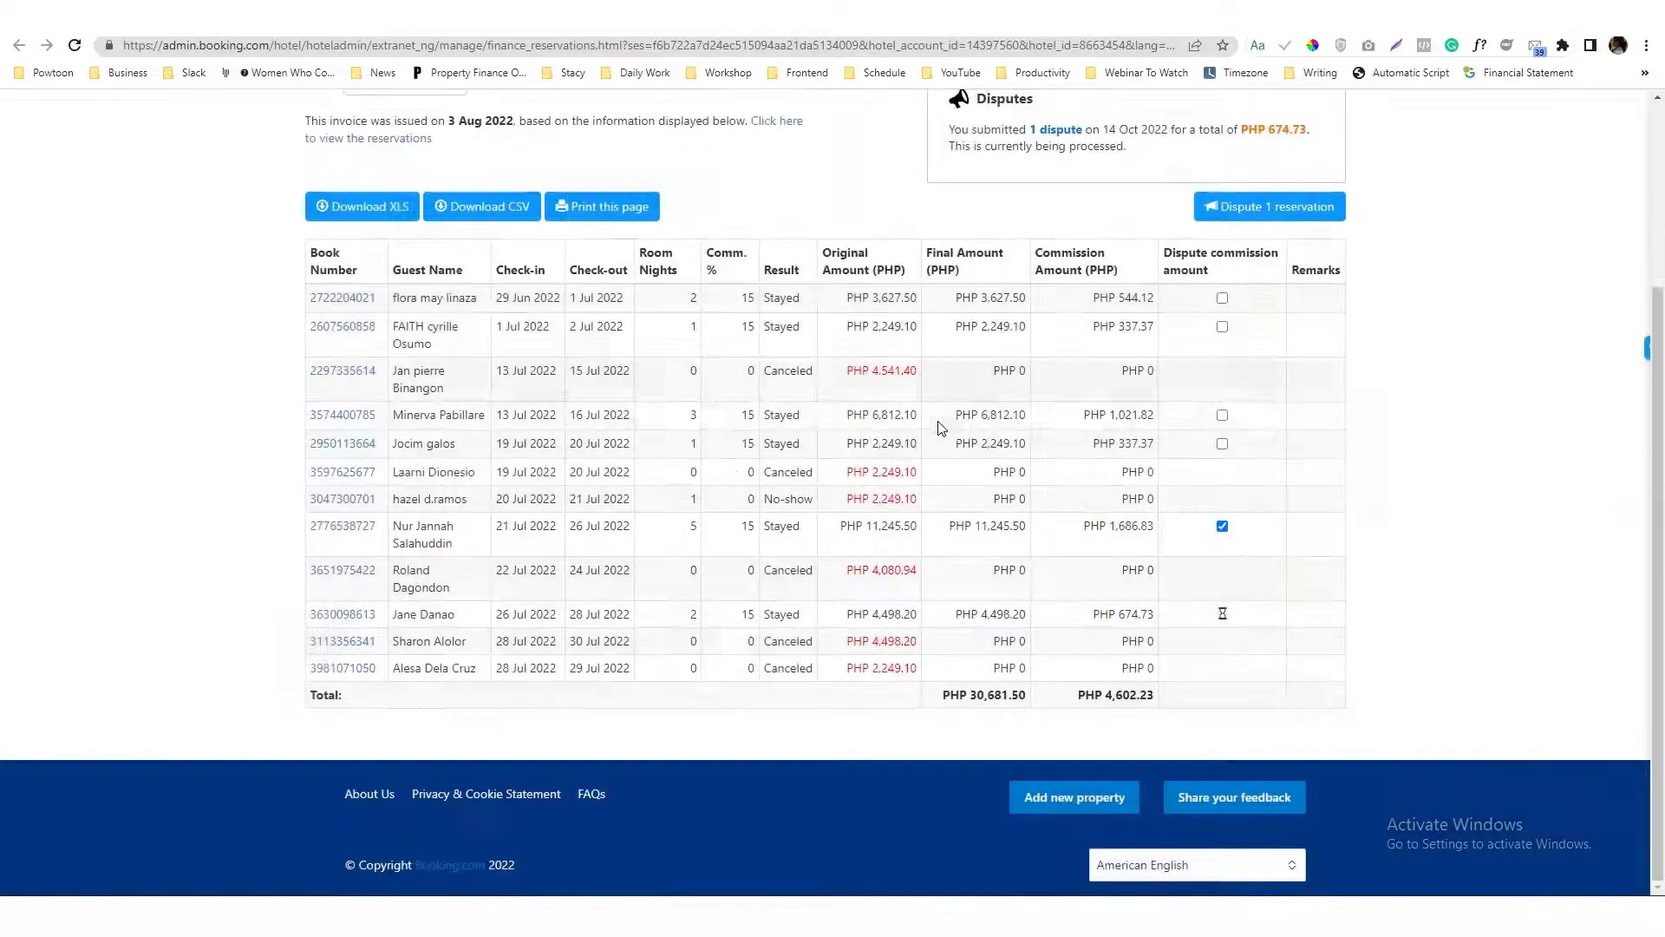
- Switch the statement period to 2022-09, confirming the leave-page prompt
{"action": "scroll", "coordinate": [937, 425], "scroll_direction": "up", "scroll_amount": 3}
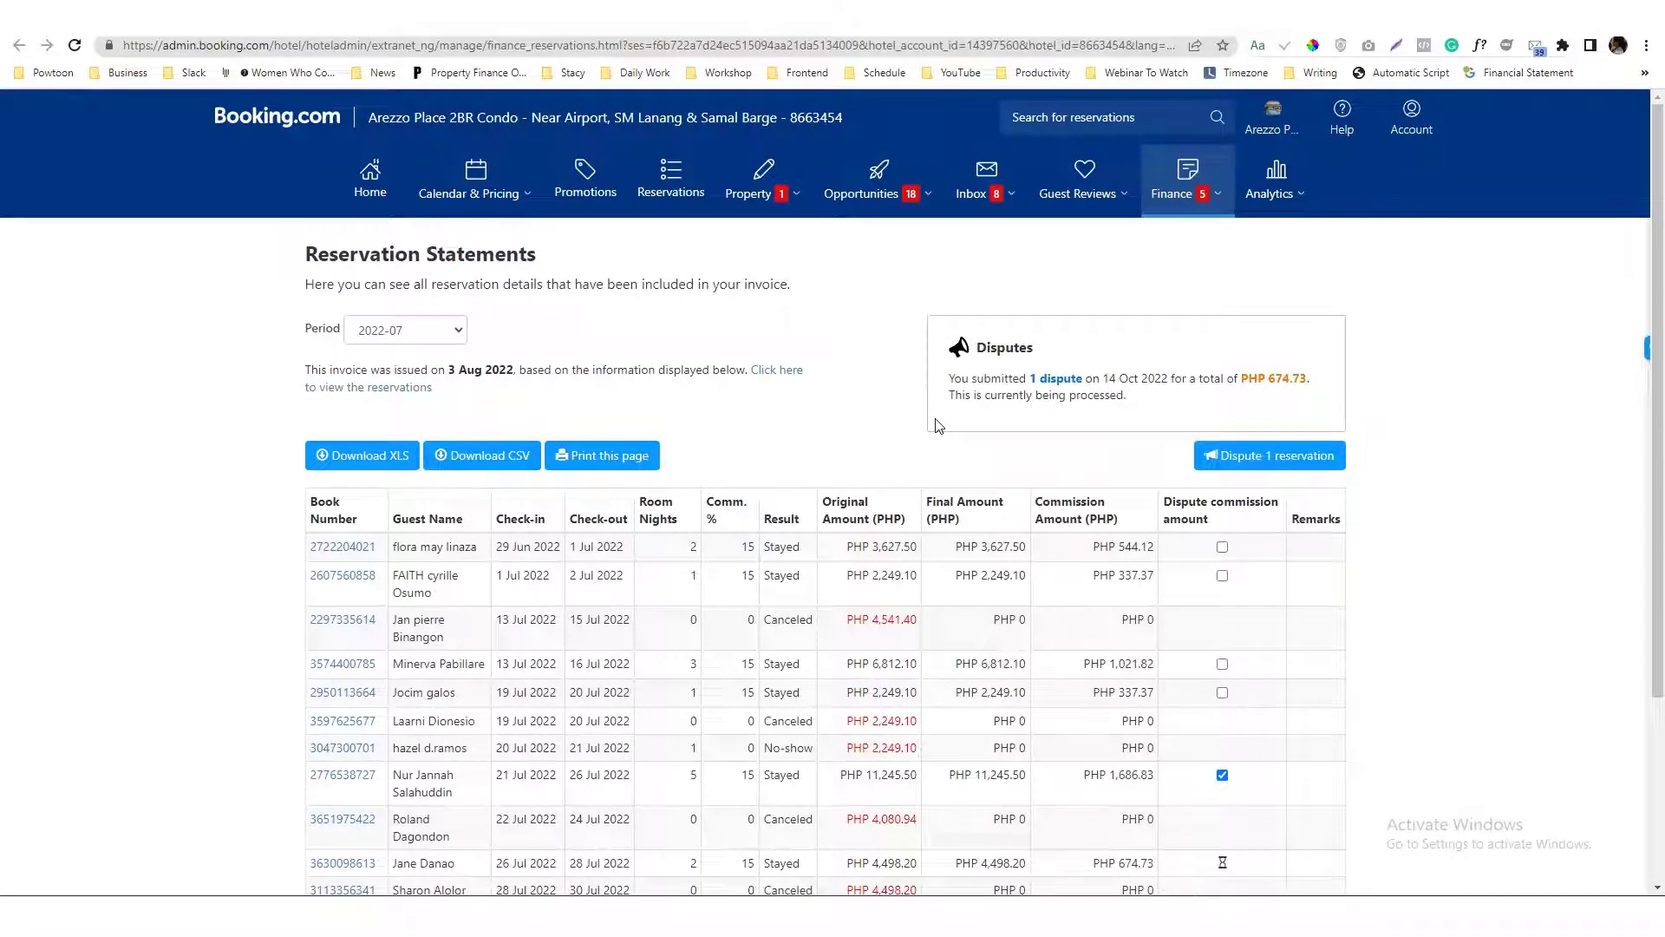
{"action": "left_click", "coordinate": [431, 334]}
{"action": "left_click", "coordinate": [413, 365]}
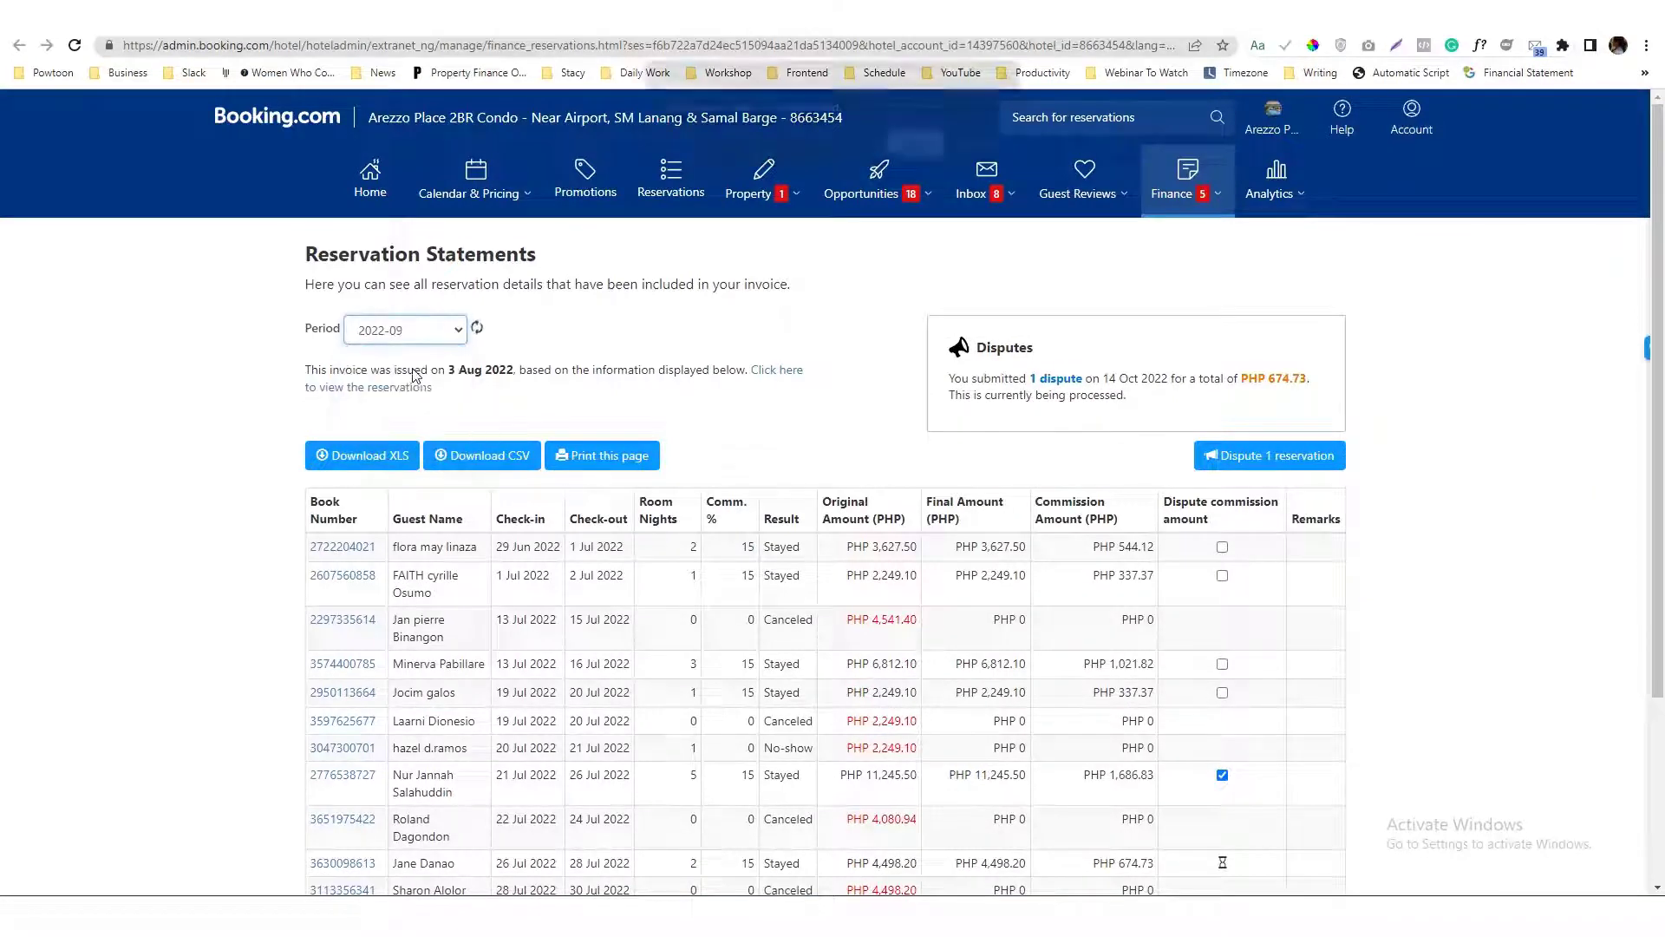
{"action": "left_click", "coordinate": [918, 143]}
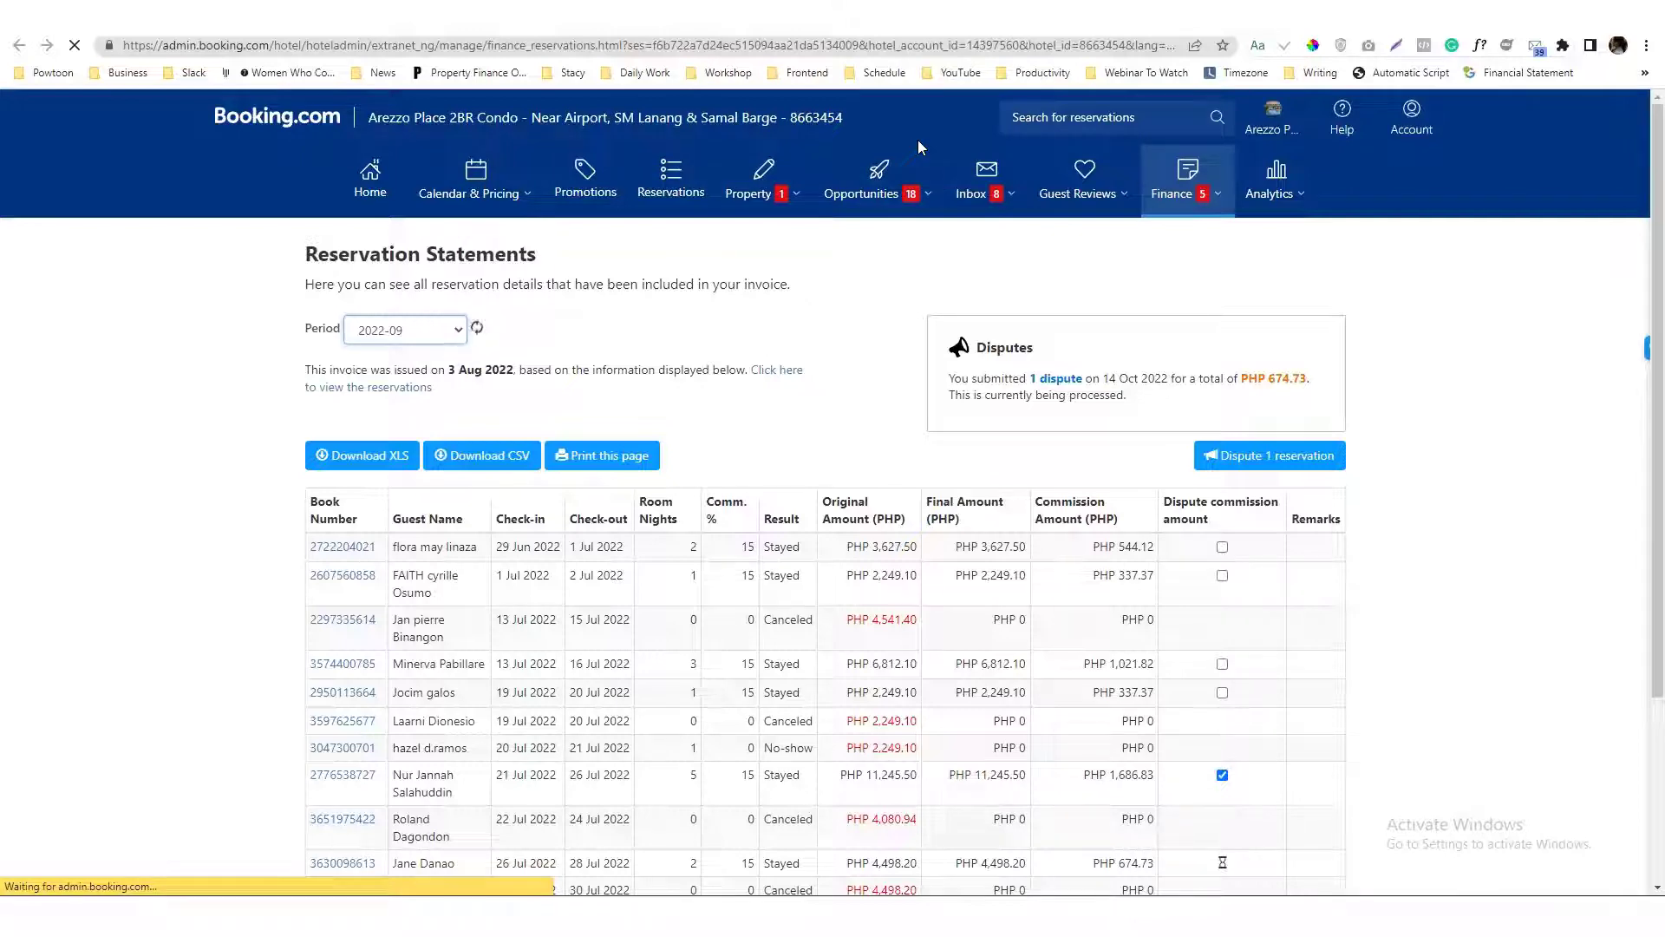
- Scroll through September's statement, reviewing its three disputes being processed
{"action": "scroll", "coordinate": [816, 286], "scroll_direction": "down", "scroll_amount": 3}
{"action": "scroll", "coordinate": [806, 308], "scroll_direction": "down", "scroll_amount": 2}
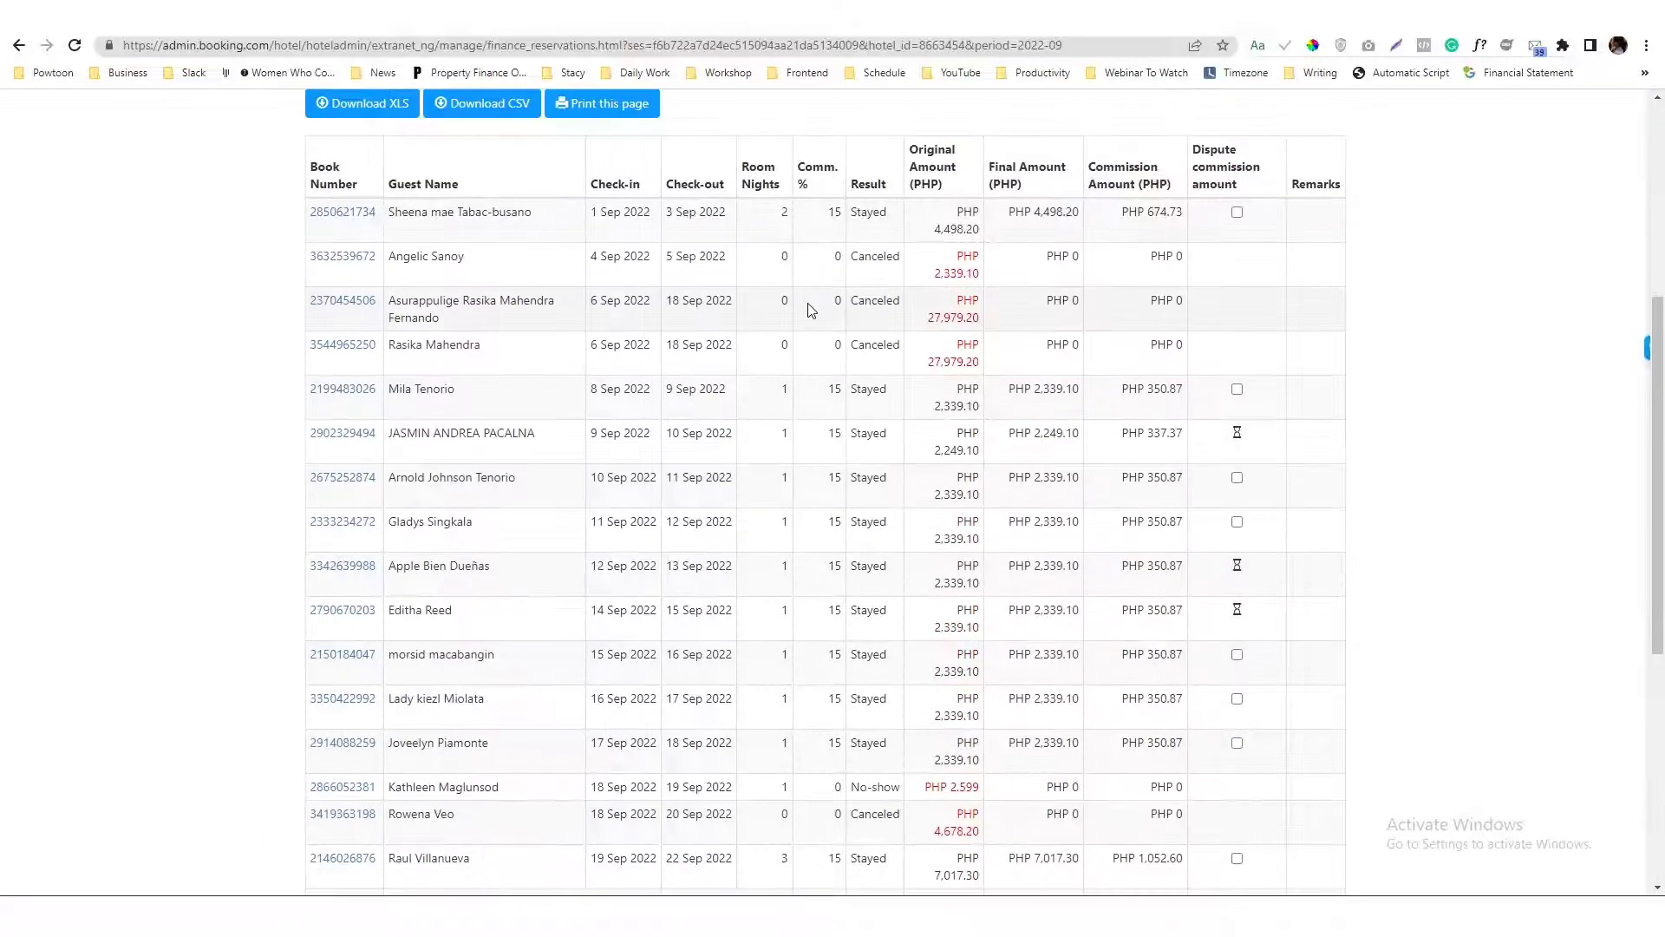
{"action": "scroll", "coordinate": [808, 309], "scroll_direction": "down", "scroll_amount": 5}
{"action": "scroll", "coordinate": [809, 308], "scroll_direction": "up", "scroll_amount": 5}
{"action": "scroll", "coordinate": [811, 311], "scroll_direction": "up", "scroll_amount": 5}
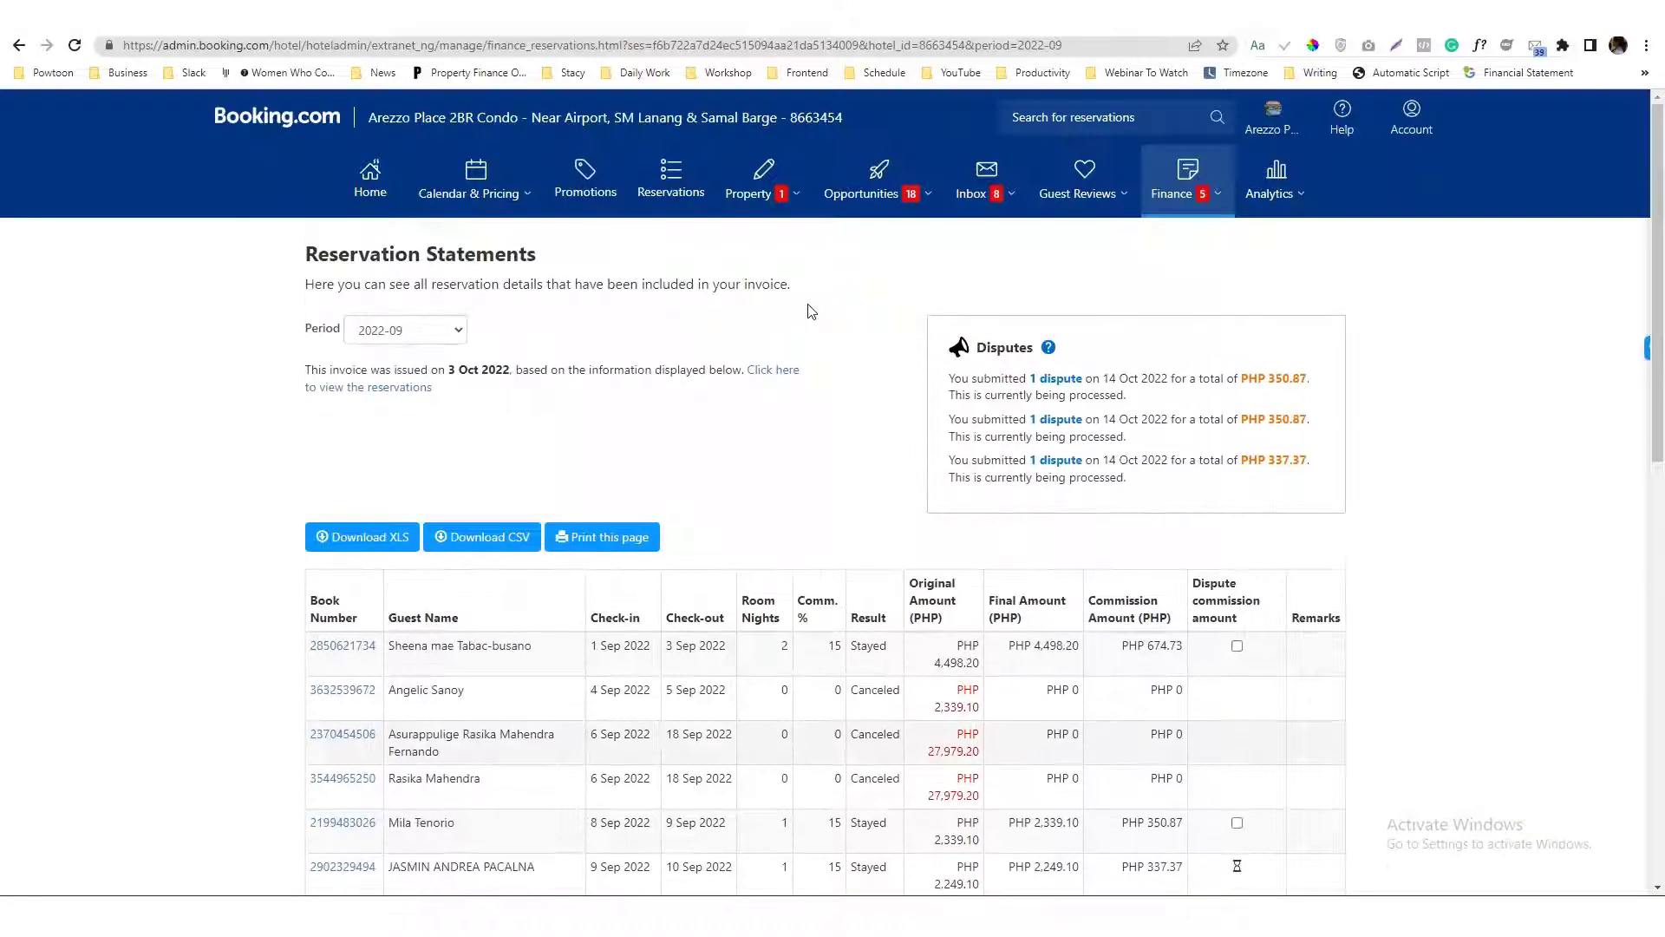
{"action": "scroll", "coordinate": [811, 310], "scroll_direction": "down", "scroll_amount": 5}
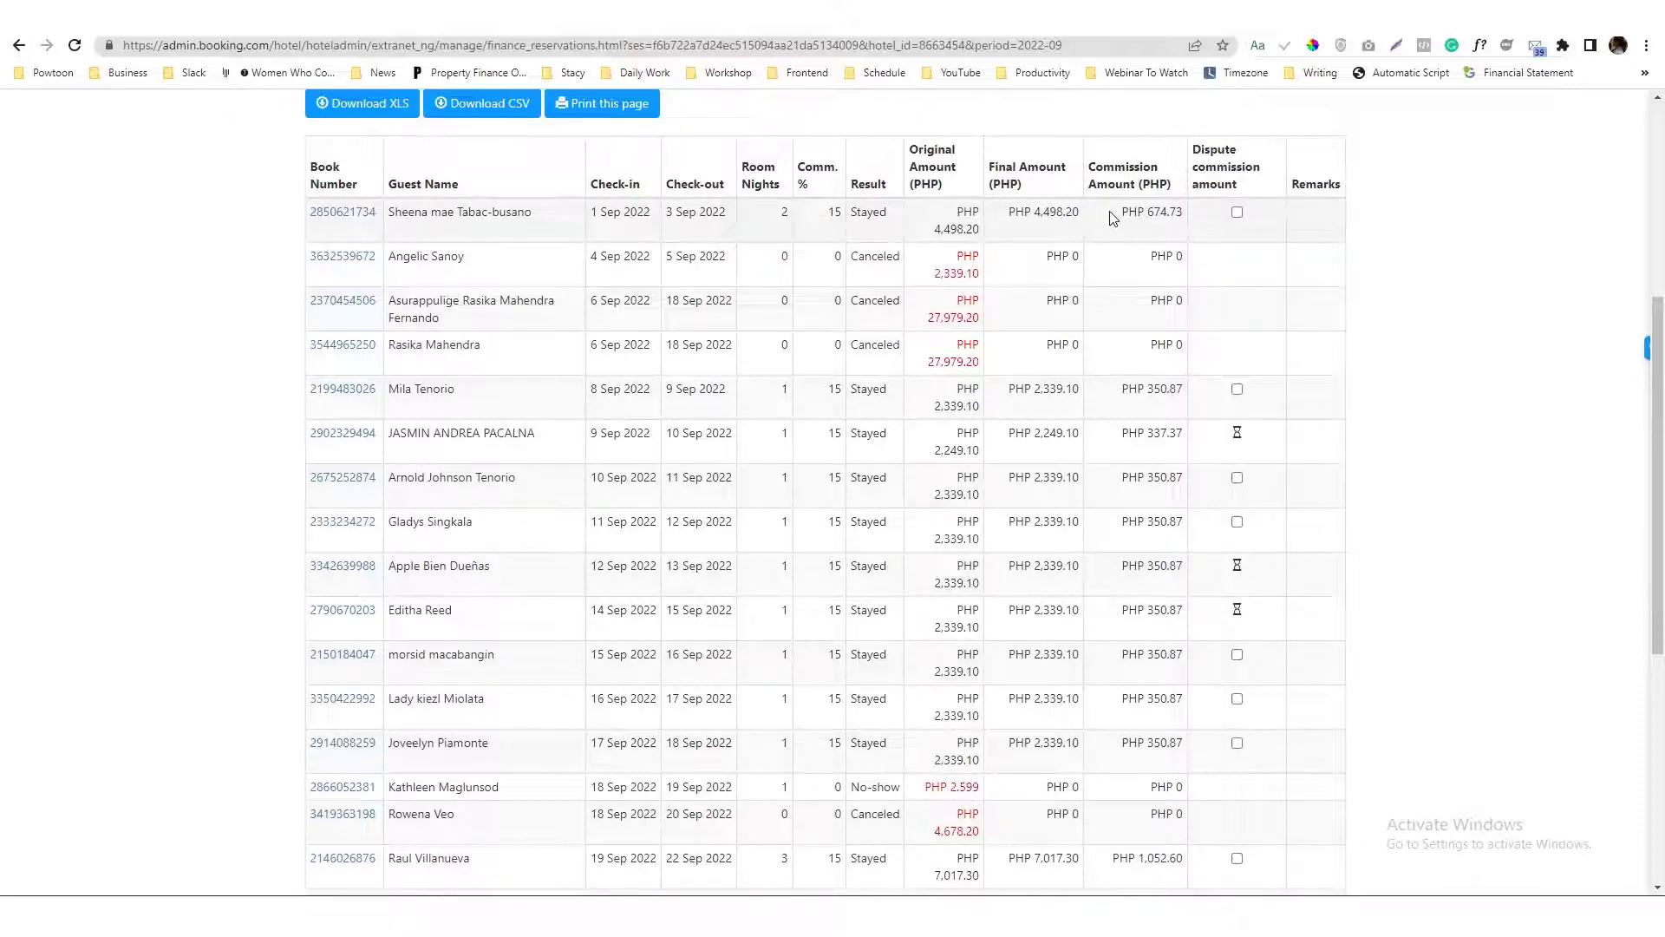
{"action": "scroll", "coordinate": [1102, 321], "scroll_direction": "down", "scroll_amount": 5}
{"action": "scroll", "coordinate": [1090, 332], "scroll_direction": "down", "scroll_amount": 2}
{"action": "scroll", "coordinate": [1089, 332], "scroll_direction": "up", "scroll_amount": 10}
{"action": "scroll", "coordinate": [1089, 332], "scroll_direction": "up", "scroll_amount": 3}
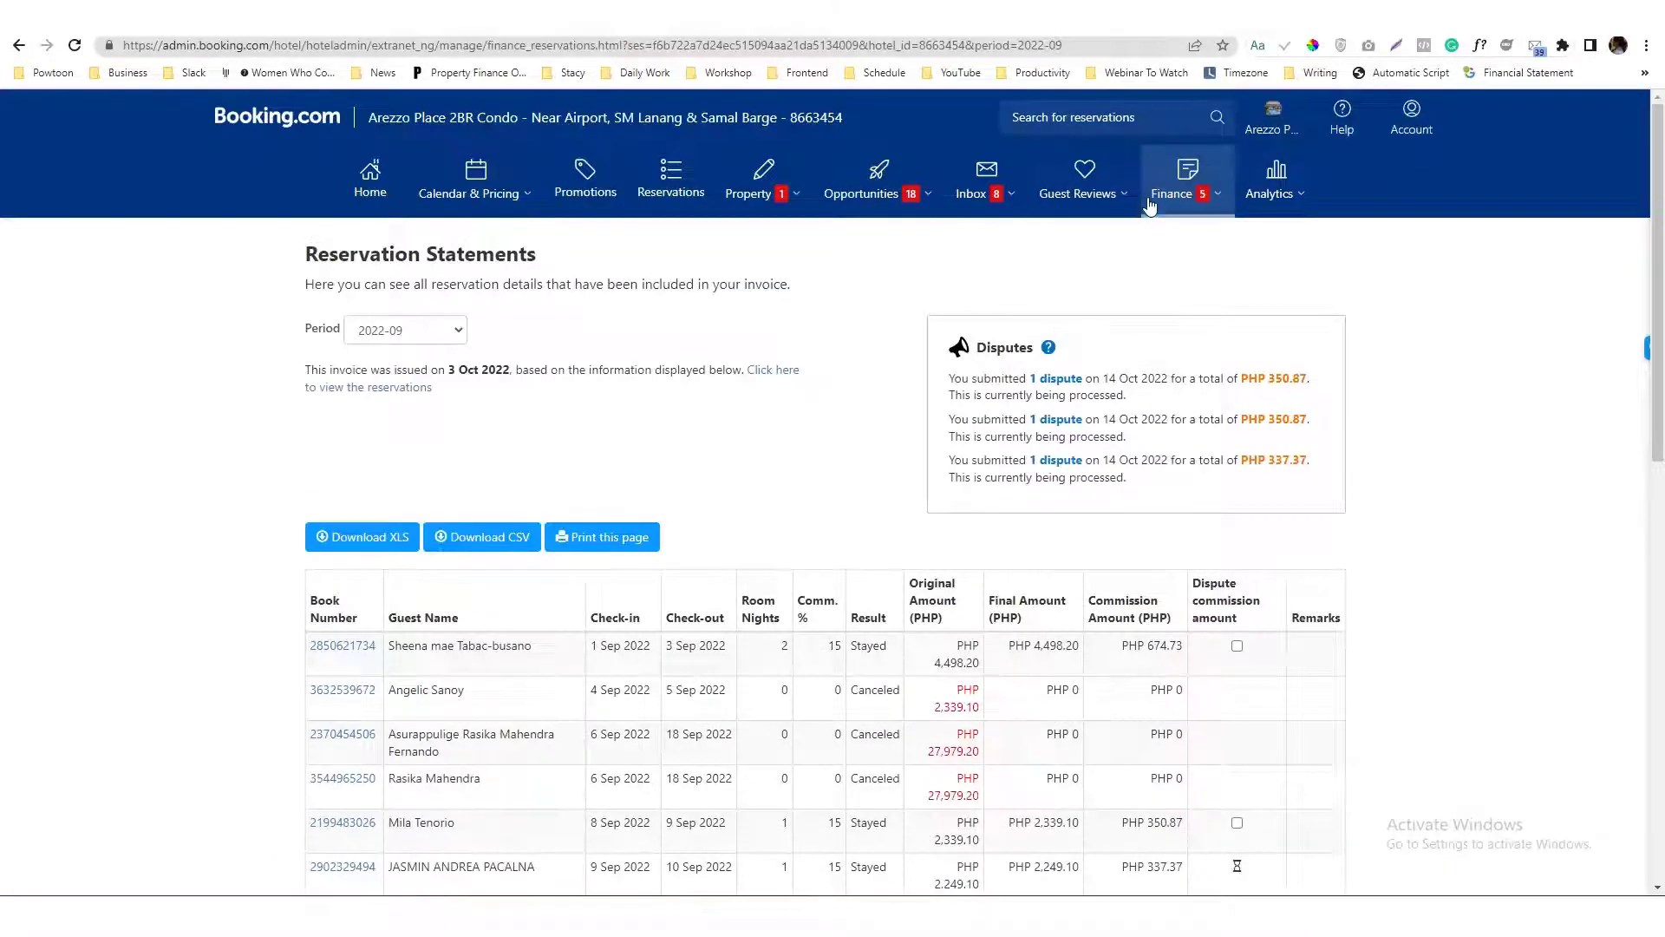
{"action": "left_click", "coordinate": [1176, 196]}
- Return to the Invoices page and review the outstanding balances
{"action": "left_click", "coordinate": [1172, 241]}
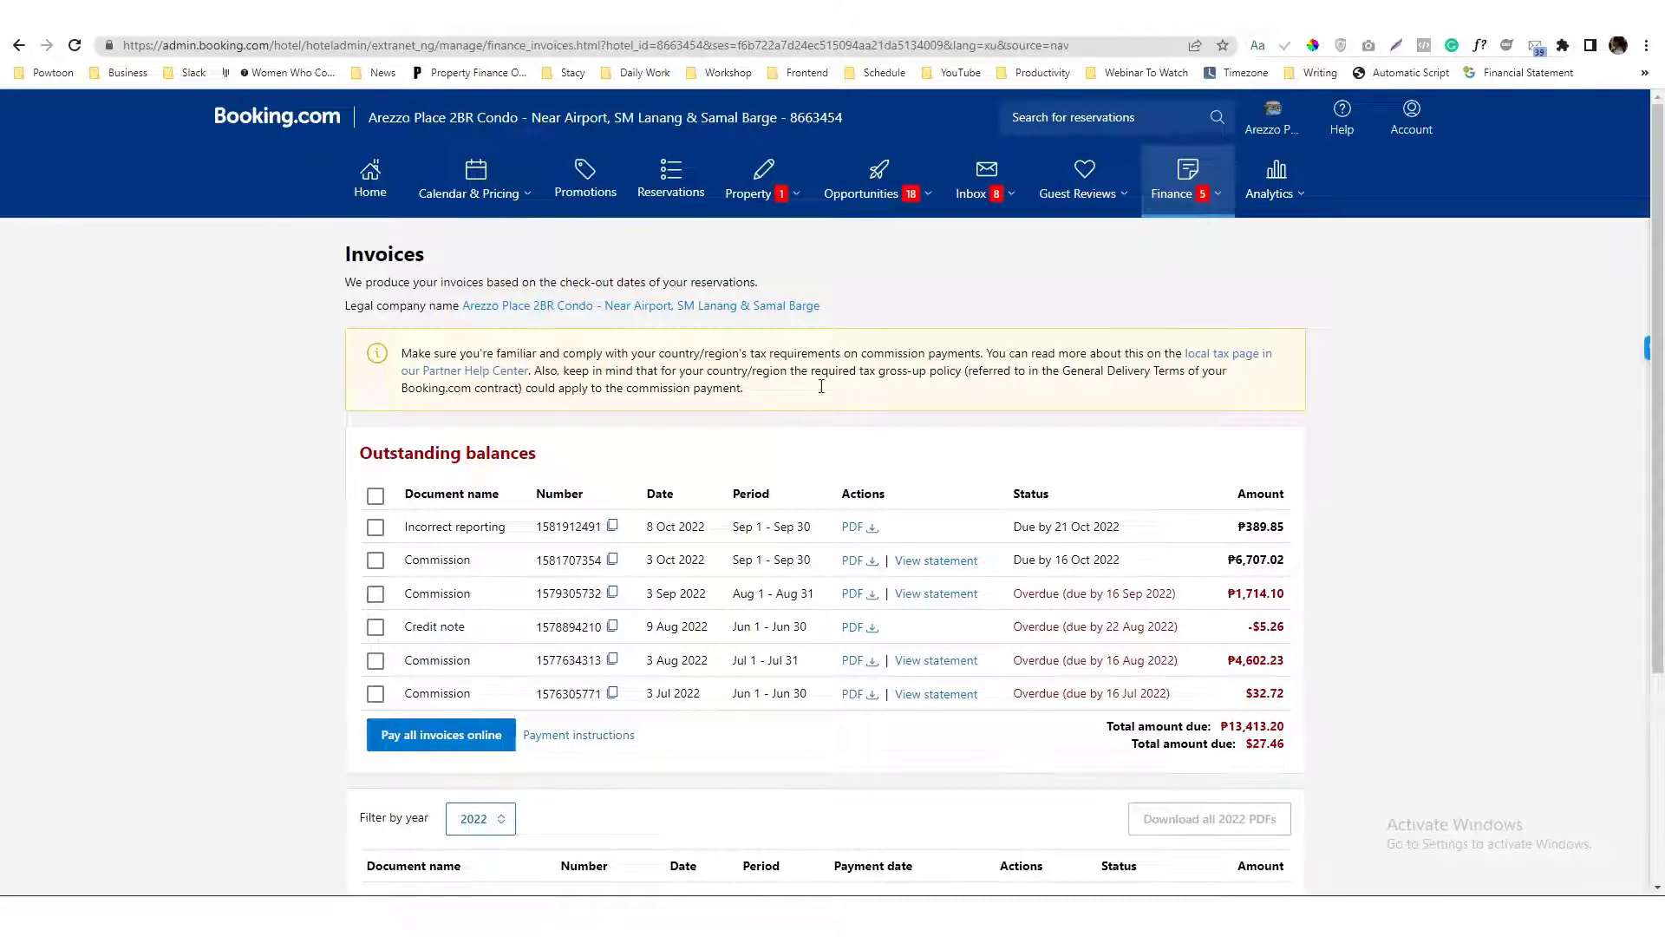
{"action": "scroll", "coordinate": [800, 406], "scroll_direction": "down", "scroll_amount": 5}
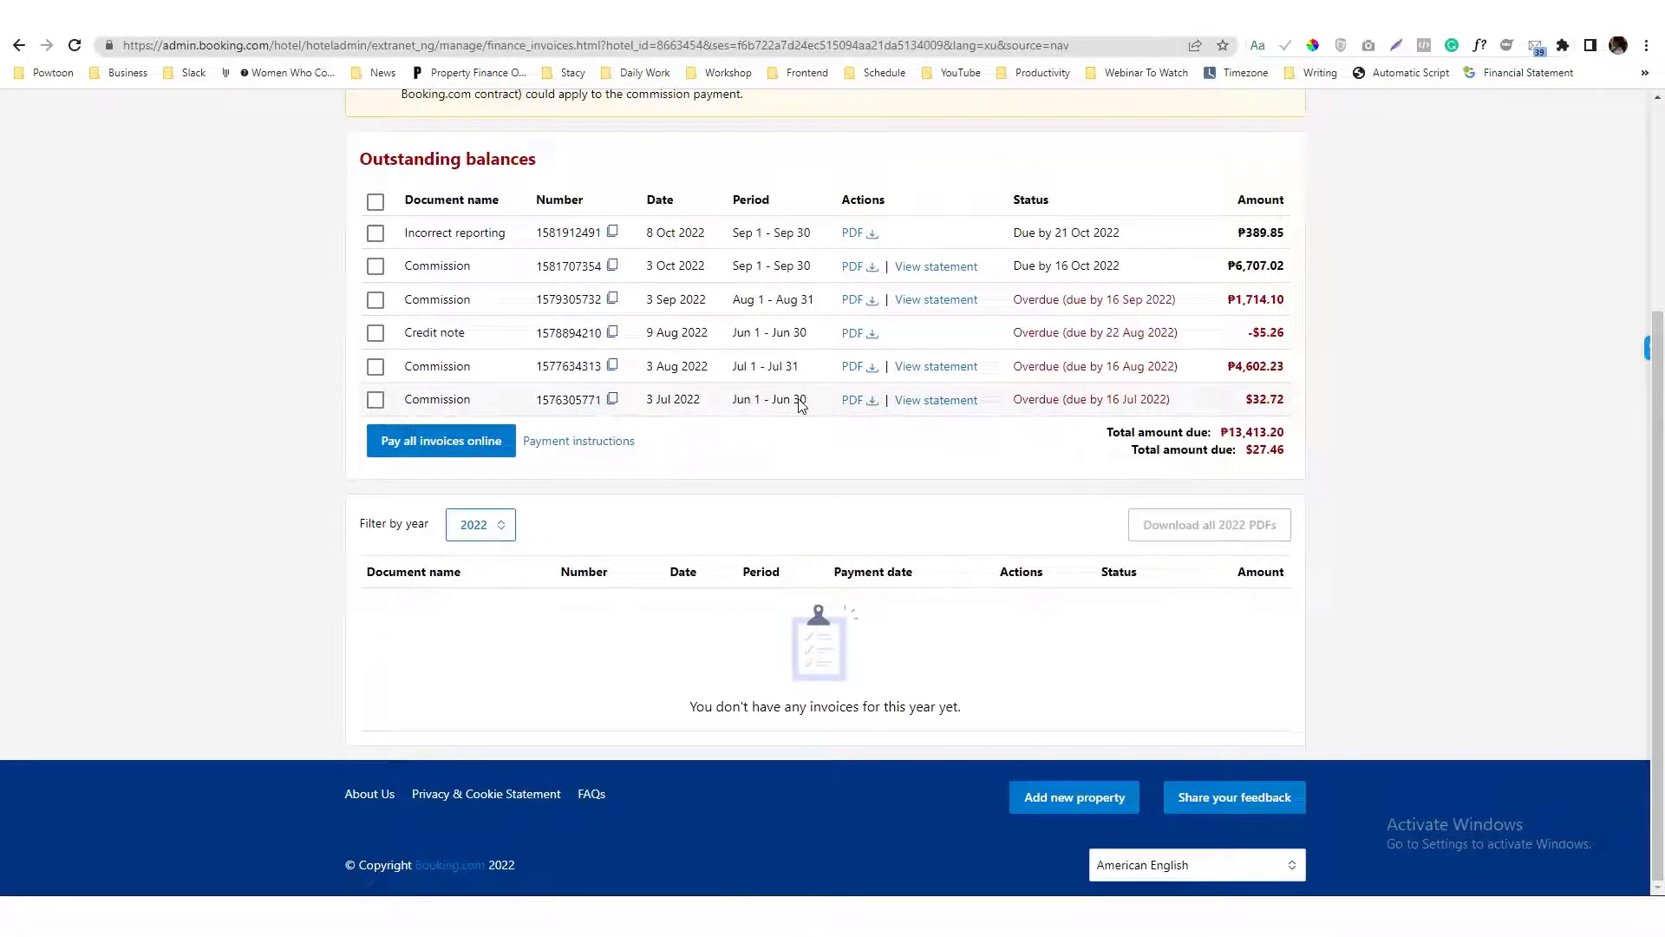
{"action": "scroll", "coordinate": [800, 406], "scroll_direction": "up", "scroll_amount": 3}
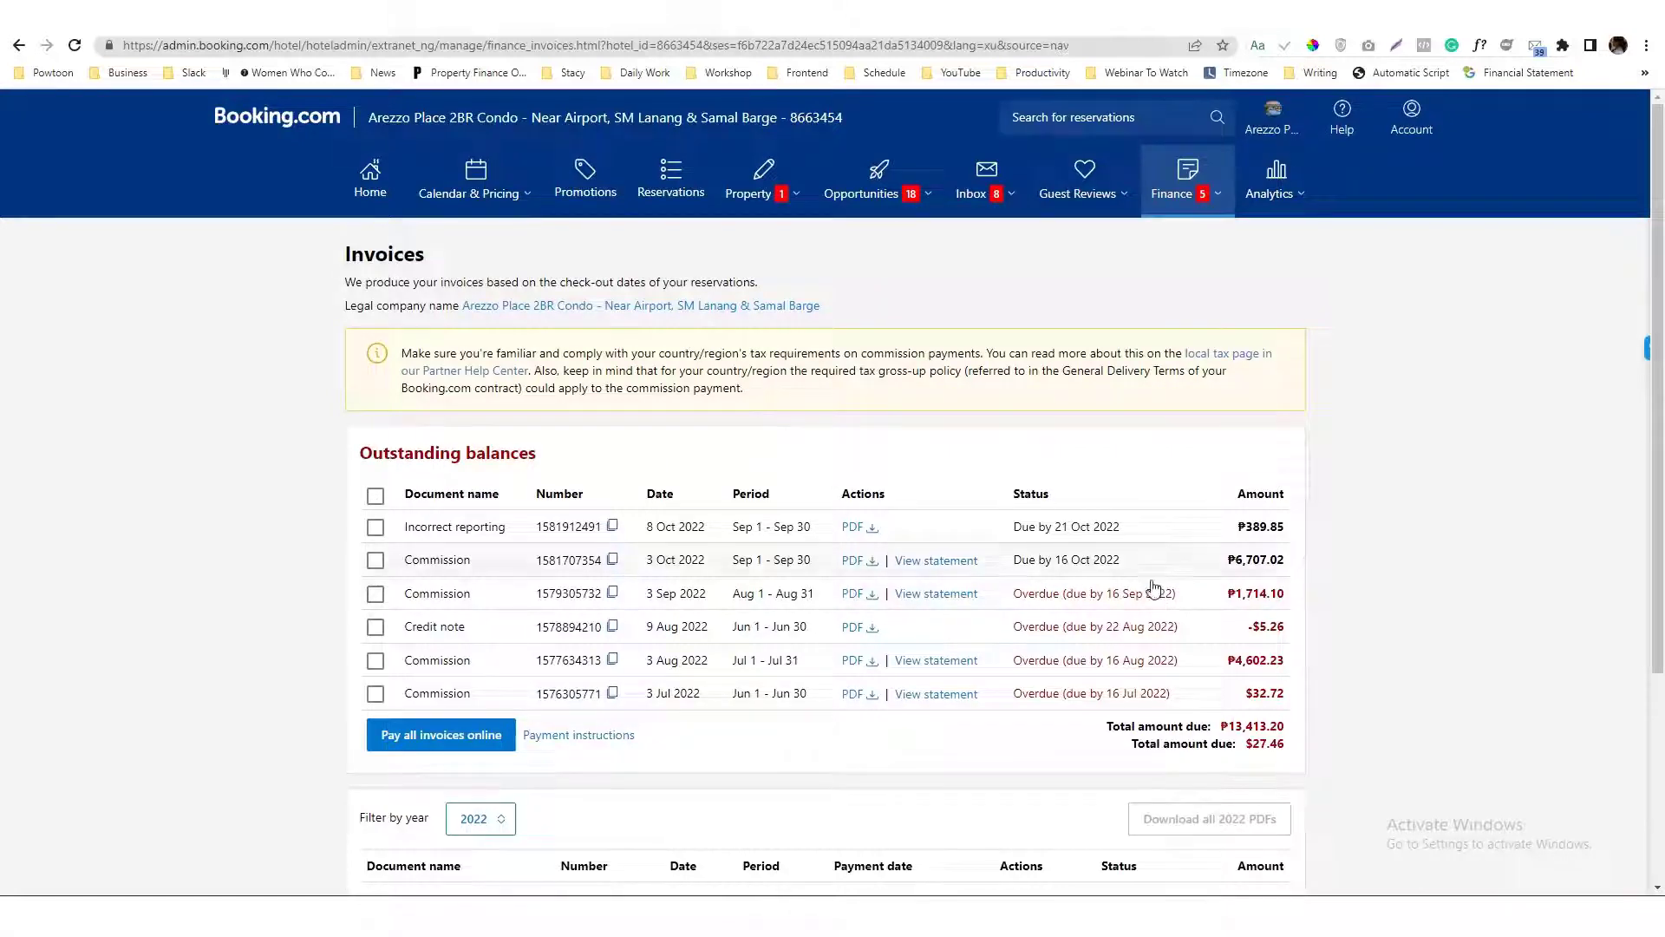
- Select all invoices except the credit note and ₱32.72 commission, totalling ₱13,413.20
{"action": "left_click", "coordinate": [375, 495]}
{"action": "scroll", "coordinate": [460, 493], "scroll_direction": "down", "scroll_amount": 4}
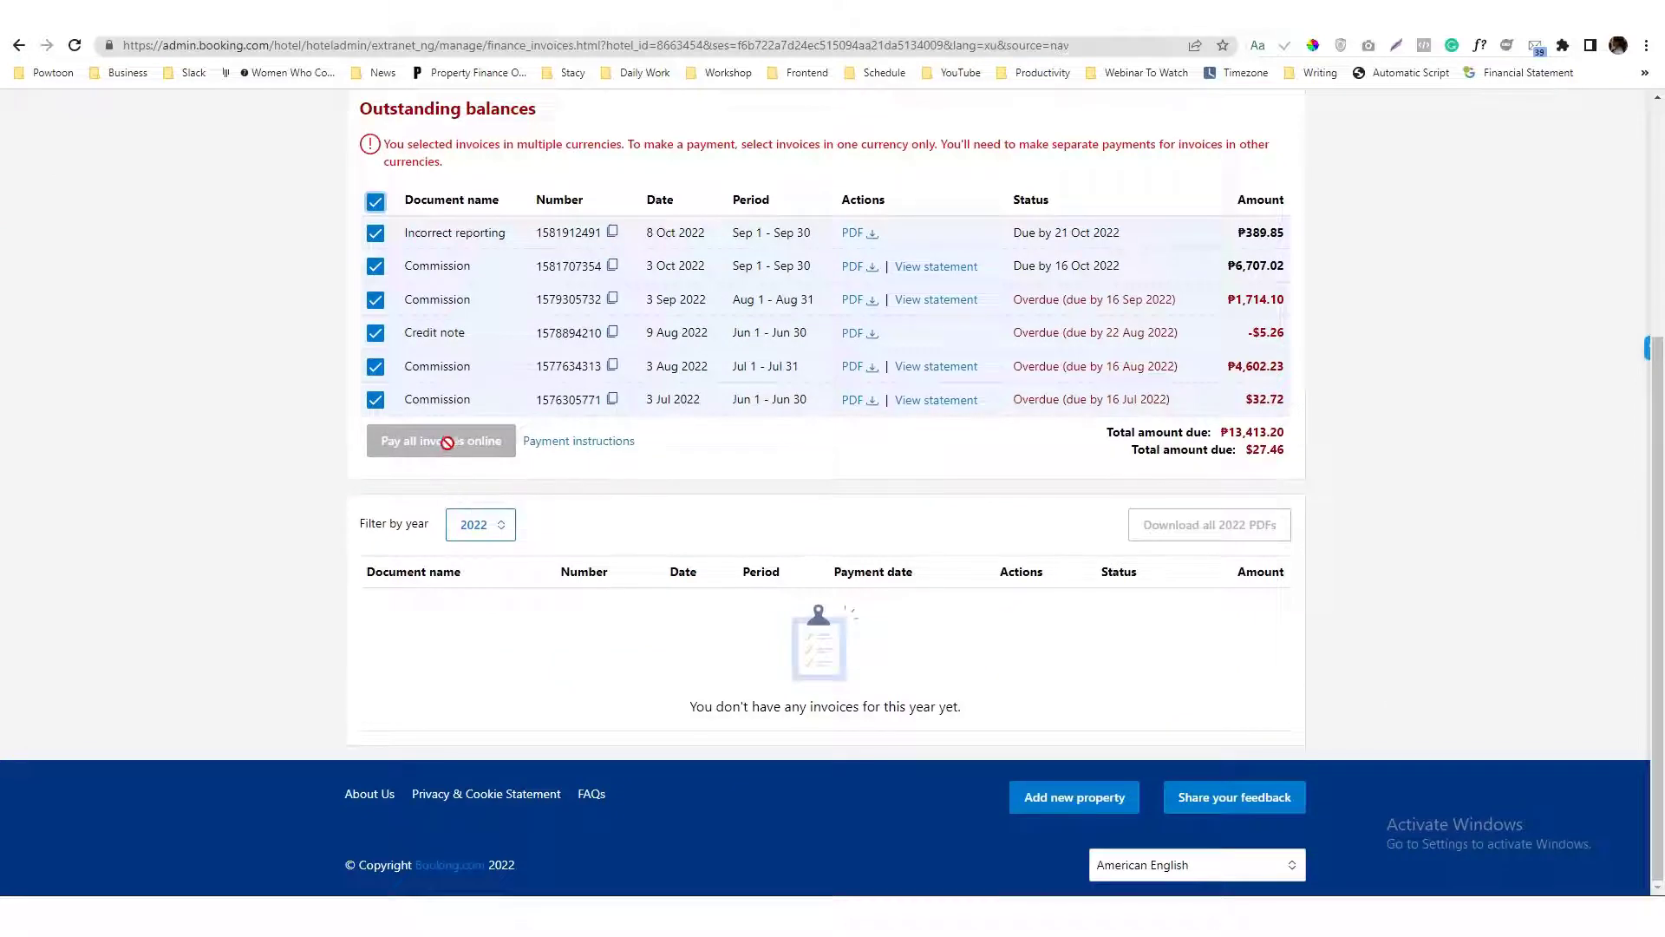
{"action": "left_click", "coordinate": [375, 200]}
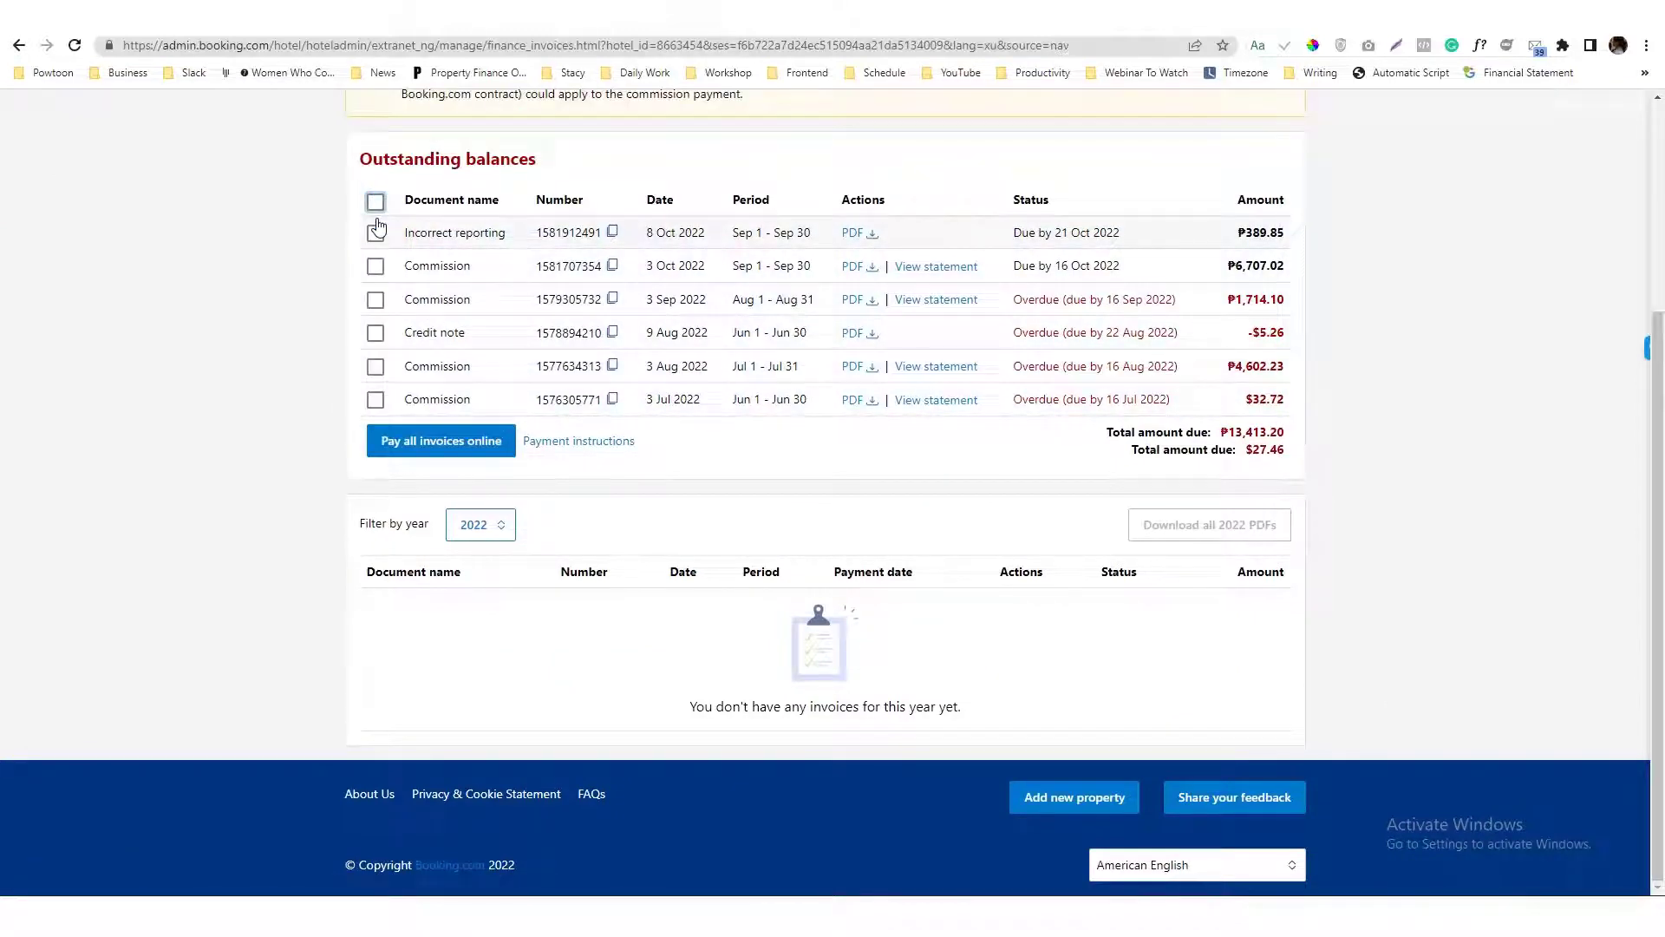
{"action": "left_click", "coordinate": [376, 201]}
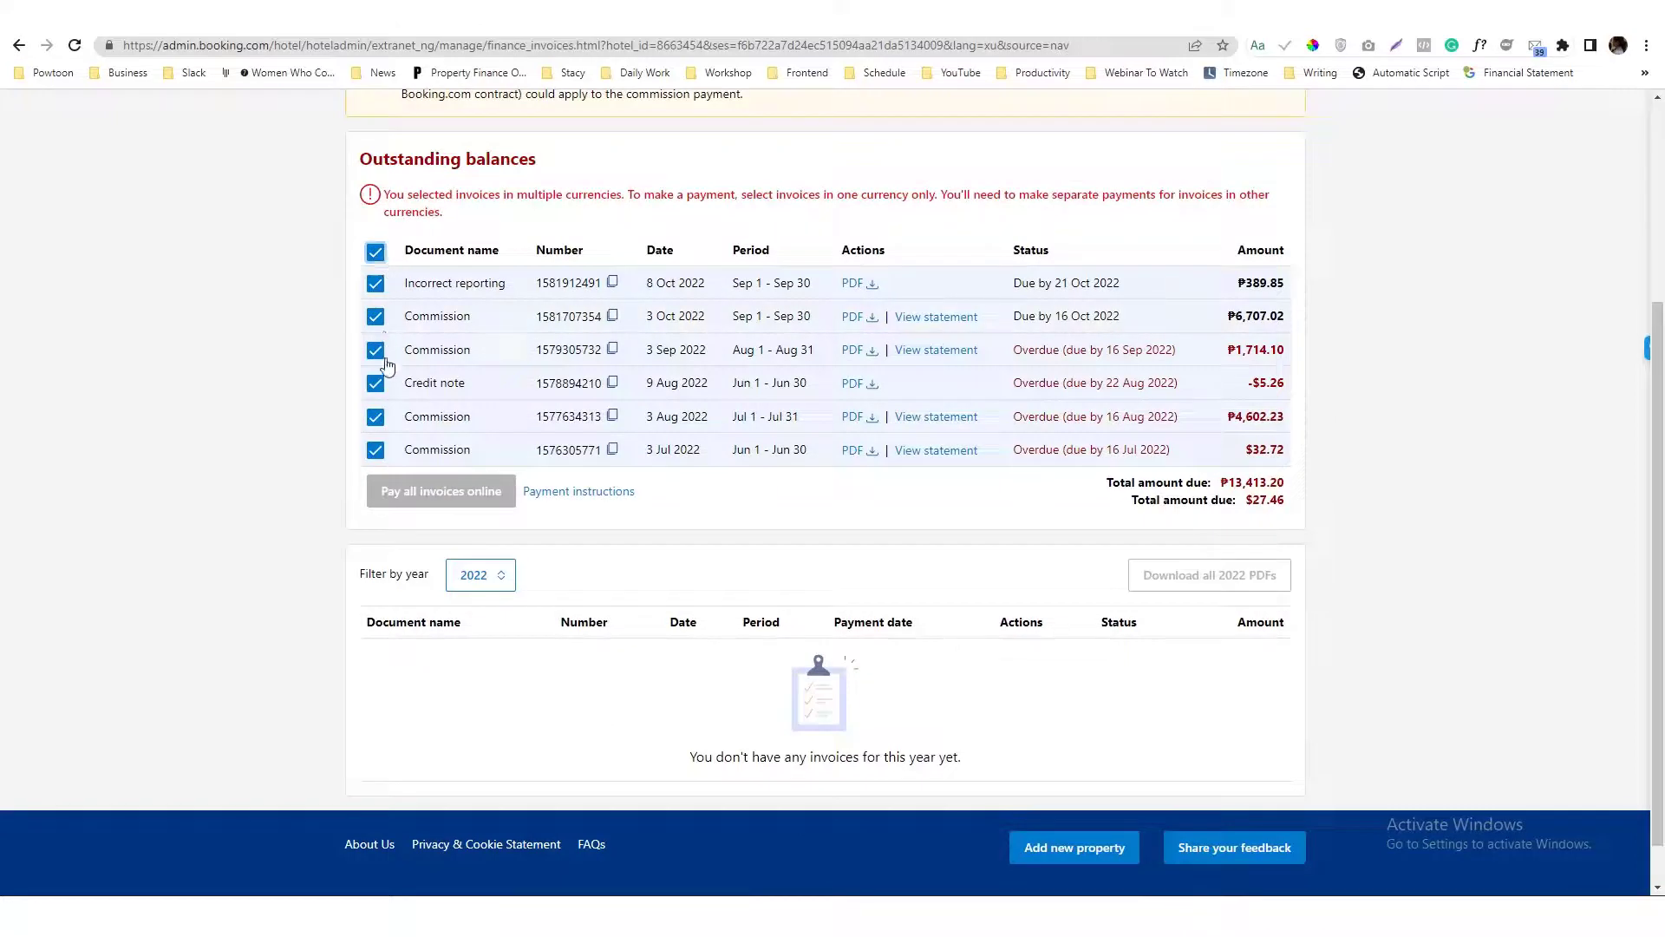
{"action": "left_click", "coordinate": [377, 384]}
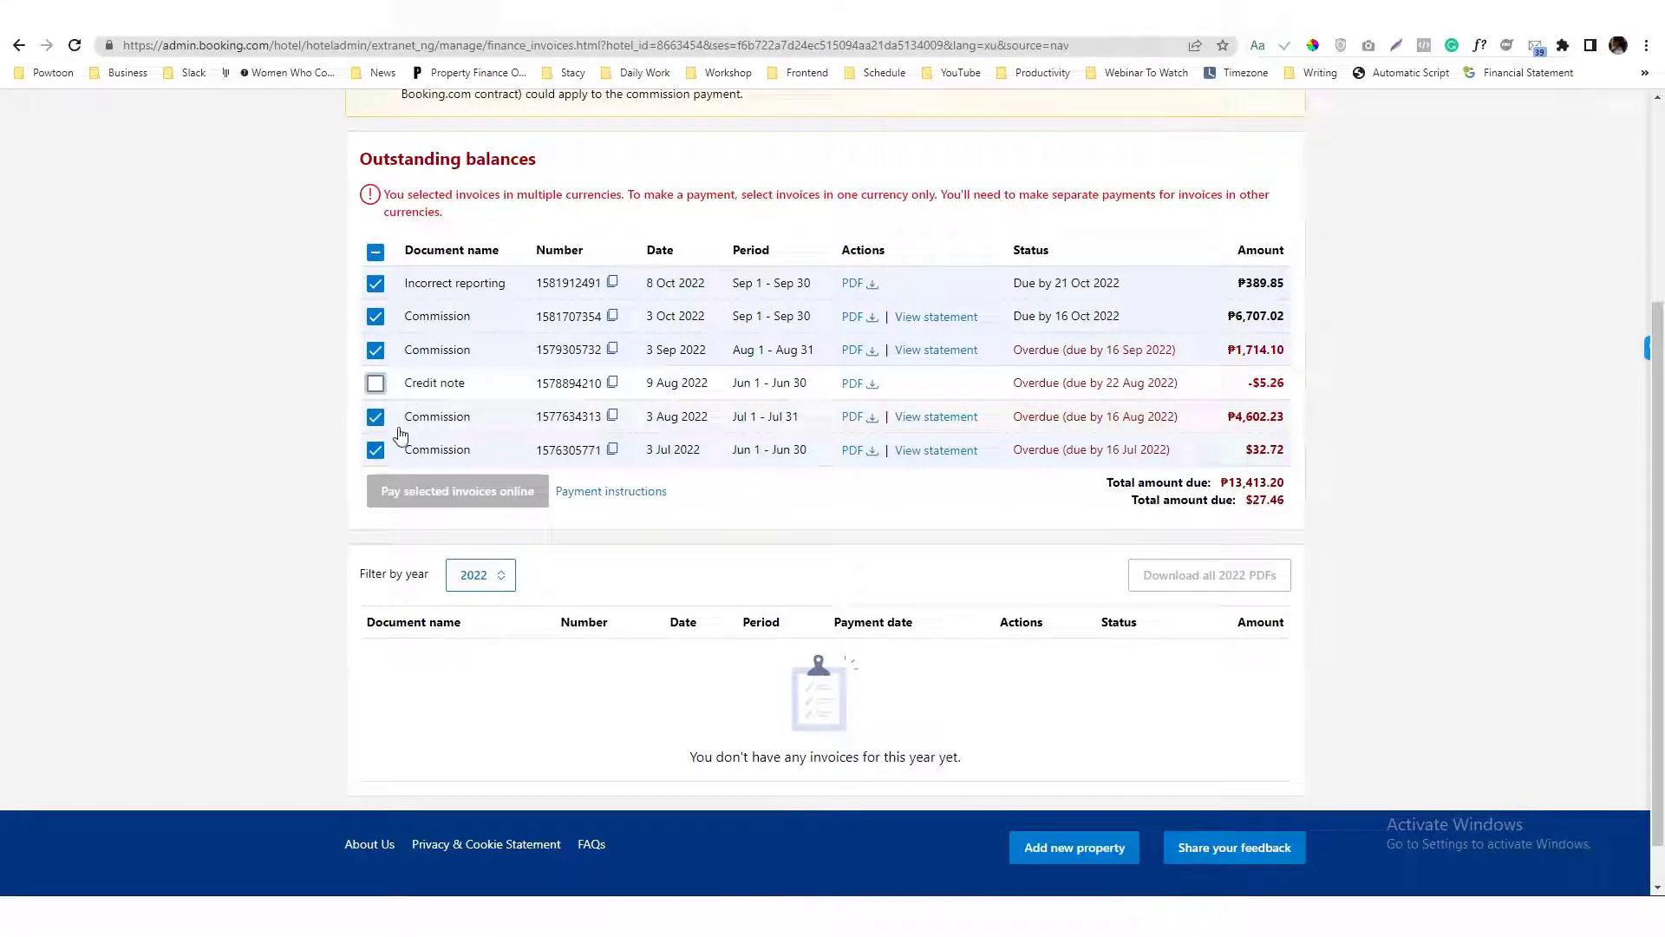
{"action": "left_click", "coordinate": [376, 451]}
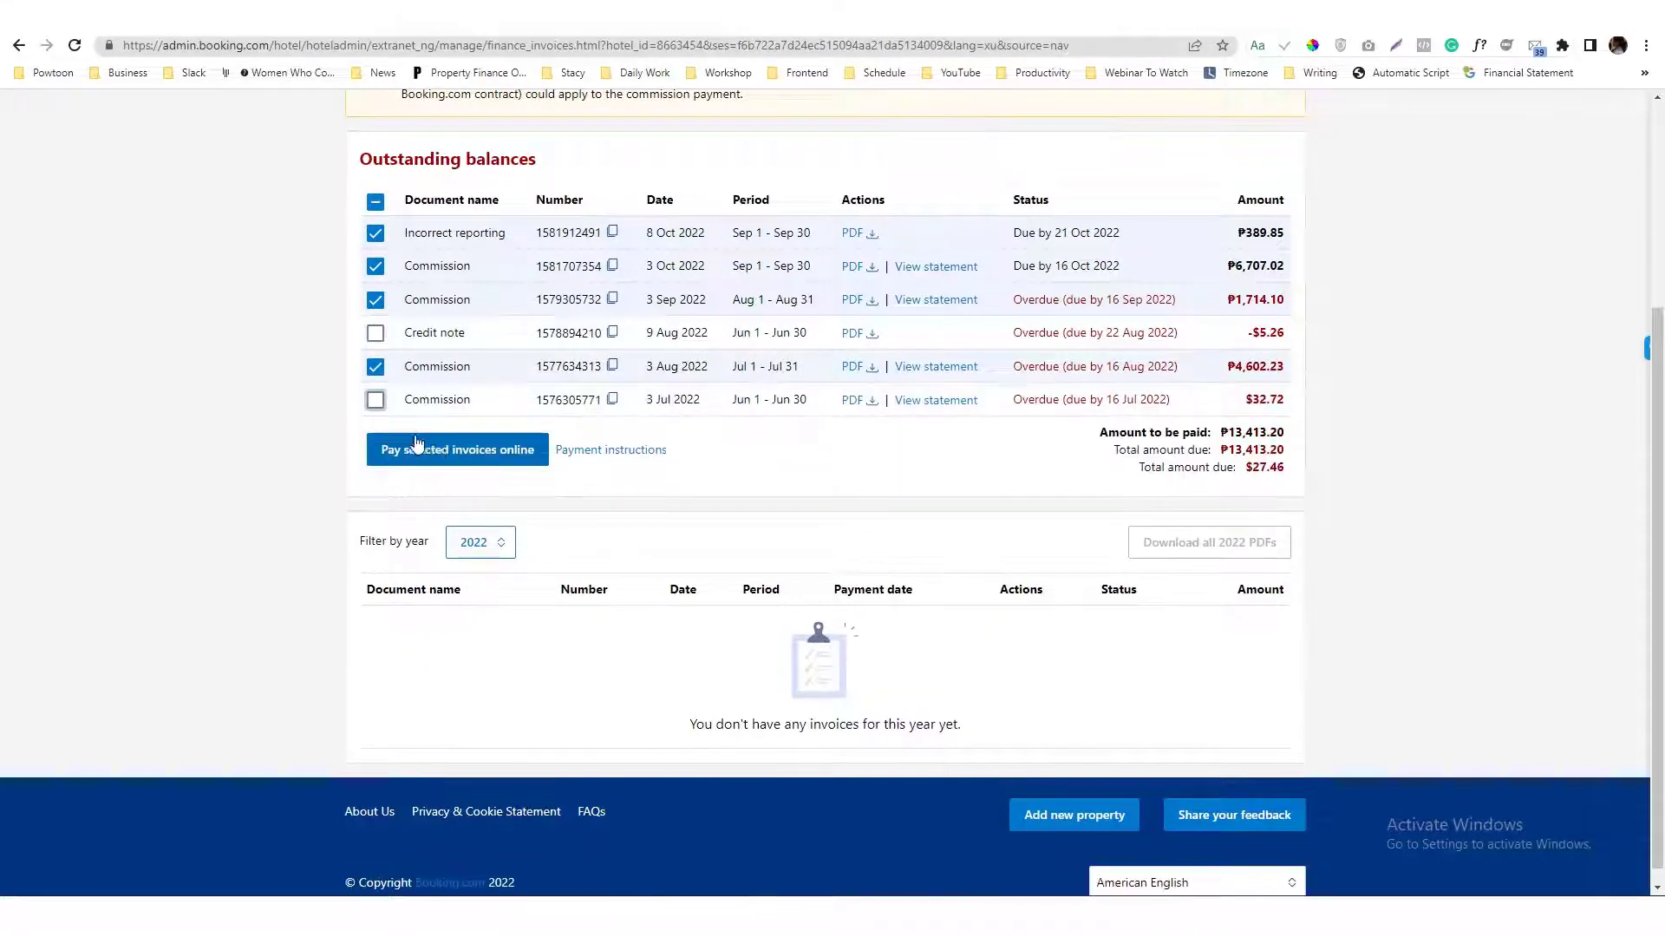
- Pay the selected invoices online and review the payment methods and ₱13,413.20 summary
{"action": "left_click", "coordinate": [473, 459]}
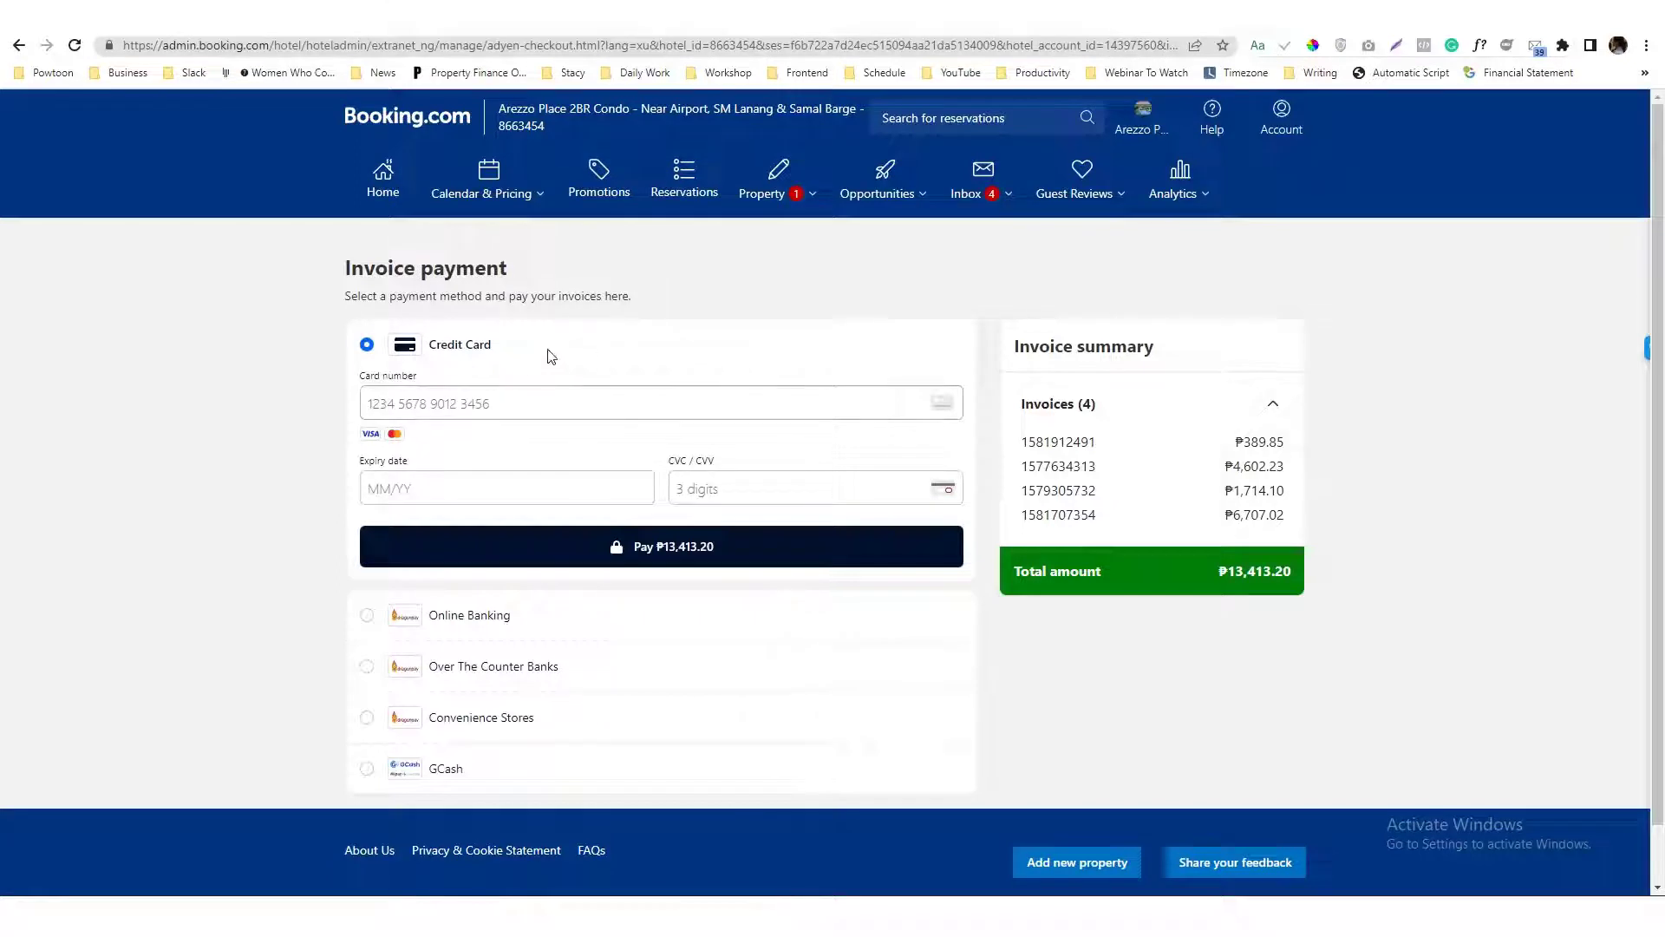
{"action": "scroll", "coordinate": [638, 386], "scroll_direction": "down", "scroll_amount": 1}
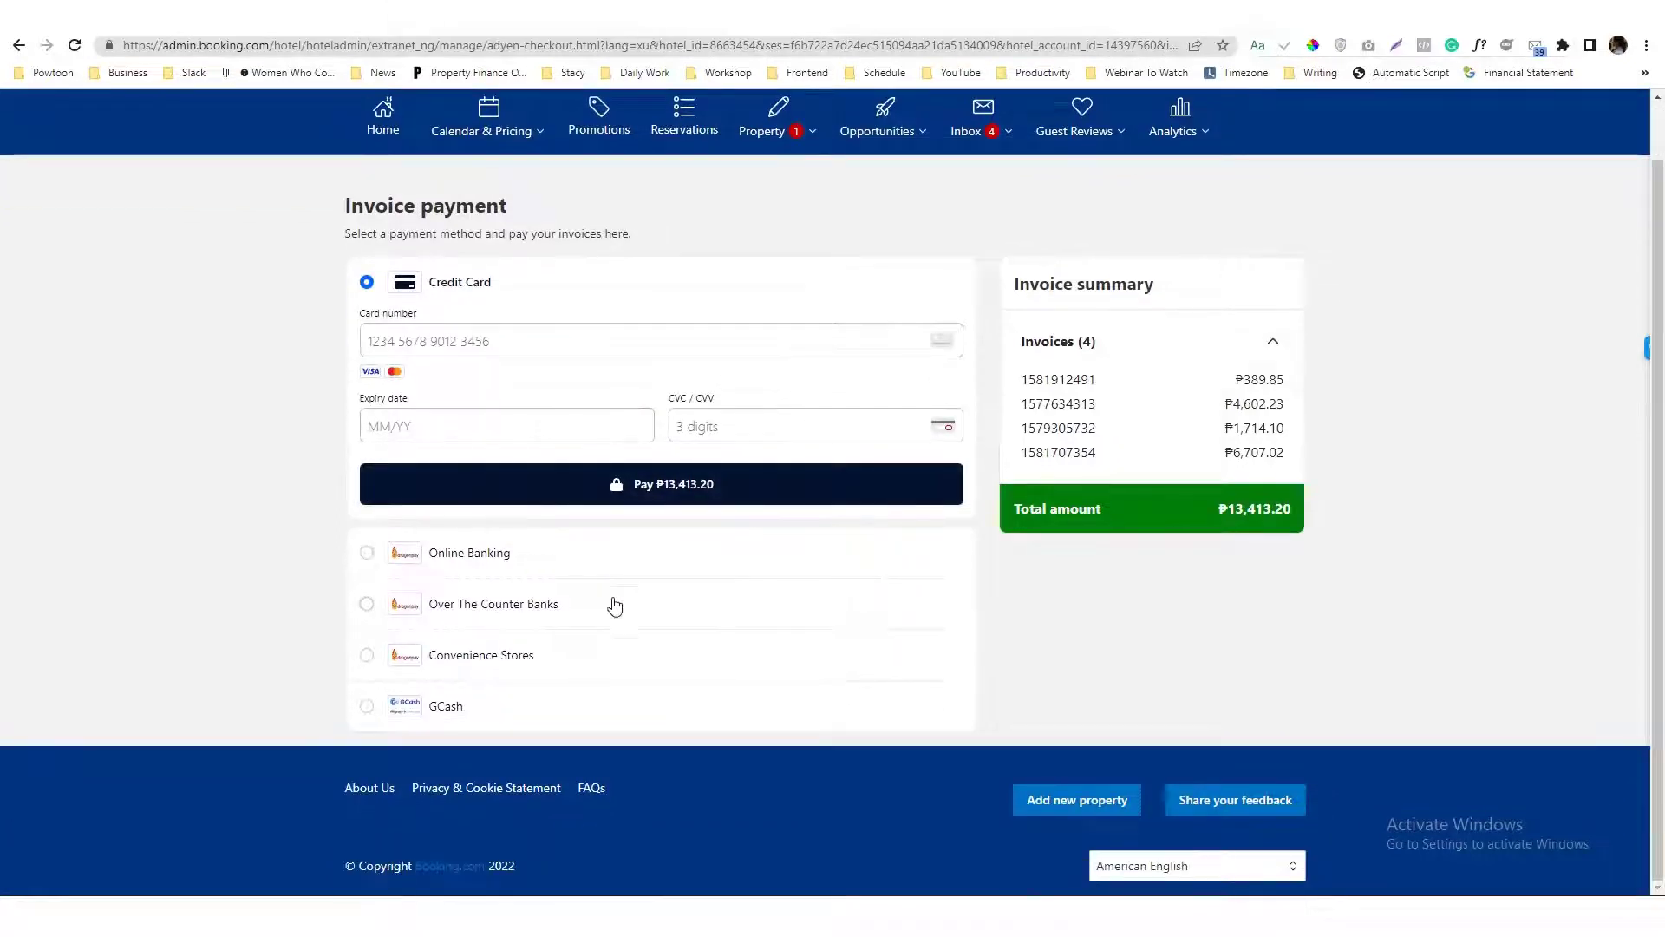
- Switch to the 2 Beds Condo property and open its Booking.com Messages inbox
{"action": "left_click", "coordinate": [21, 45]}
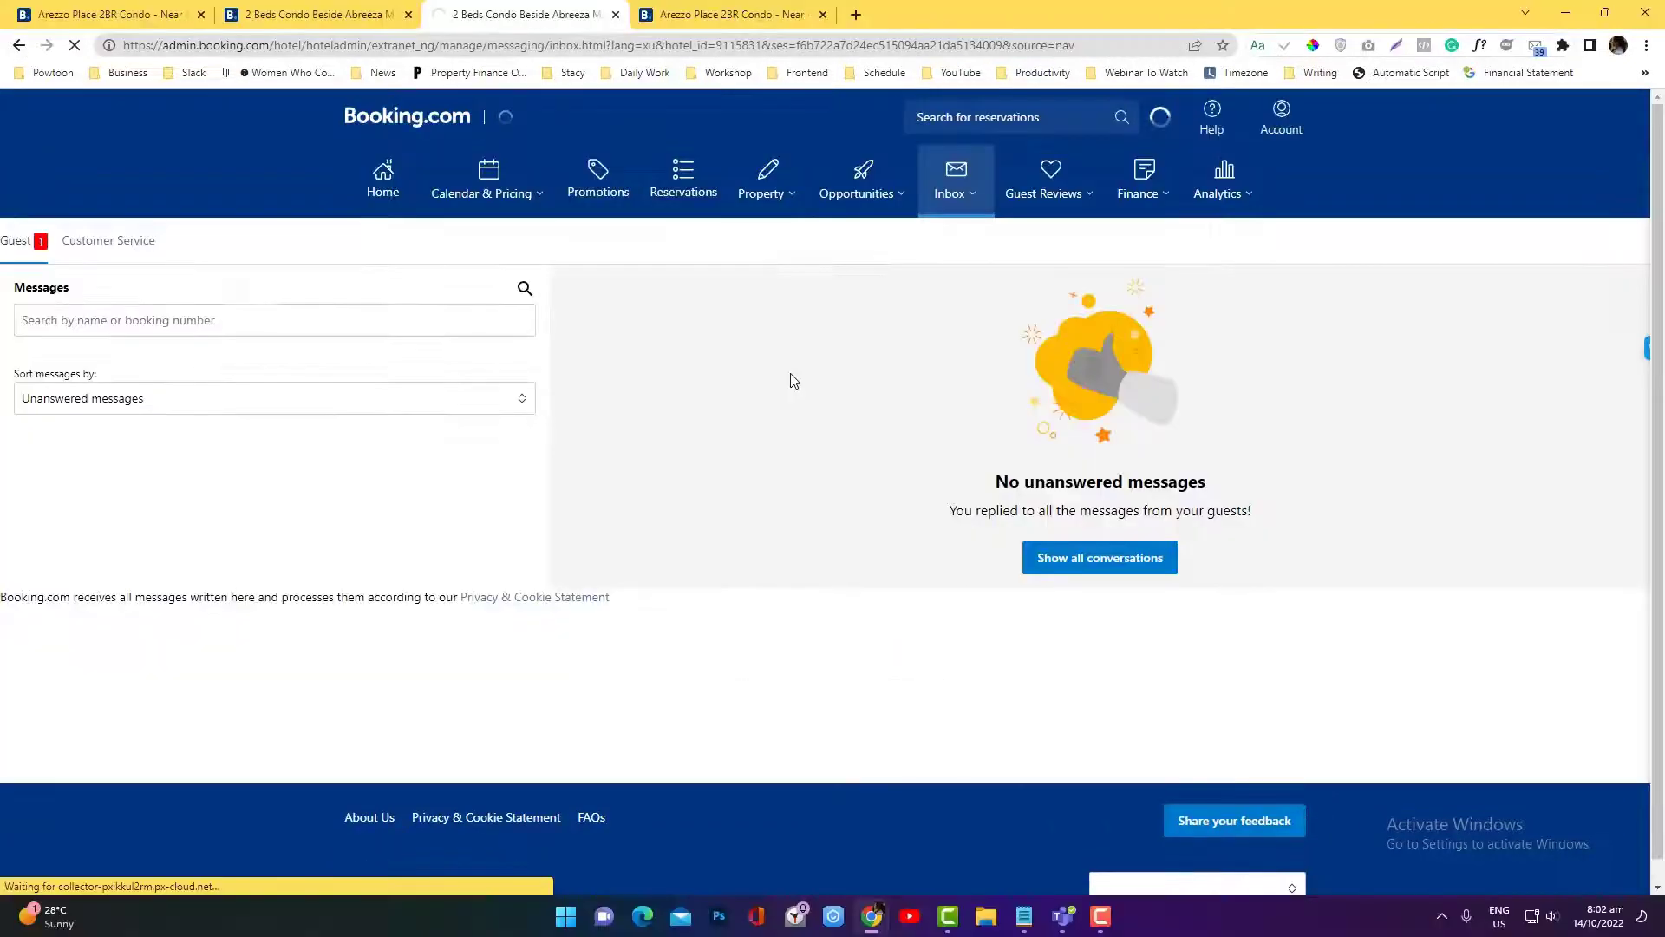
{"action": "left_click", "coordinate": [338, 15]}
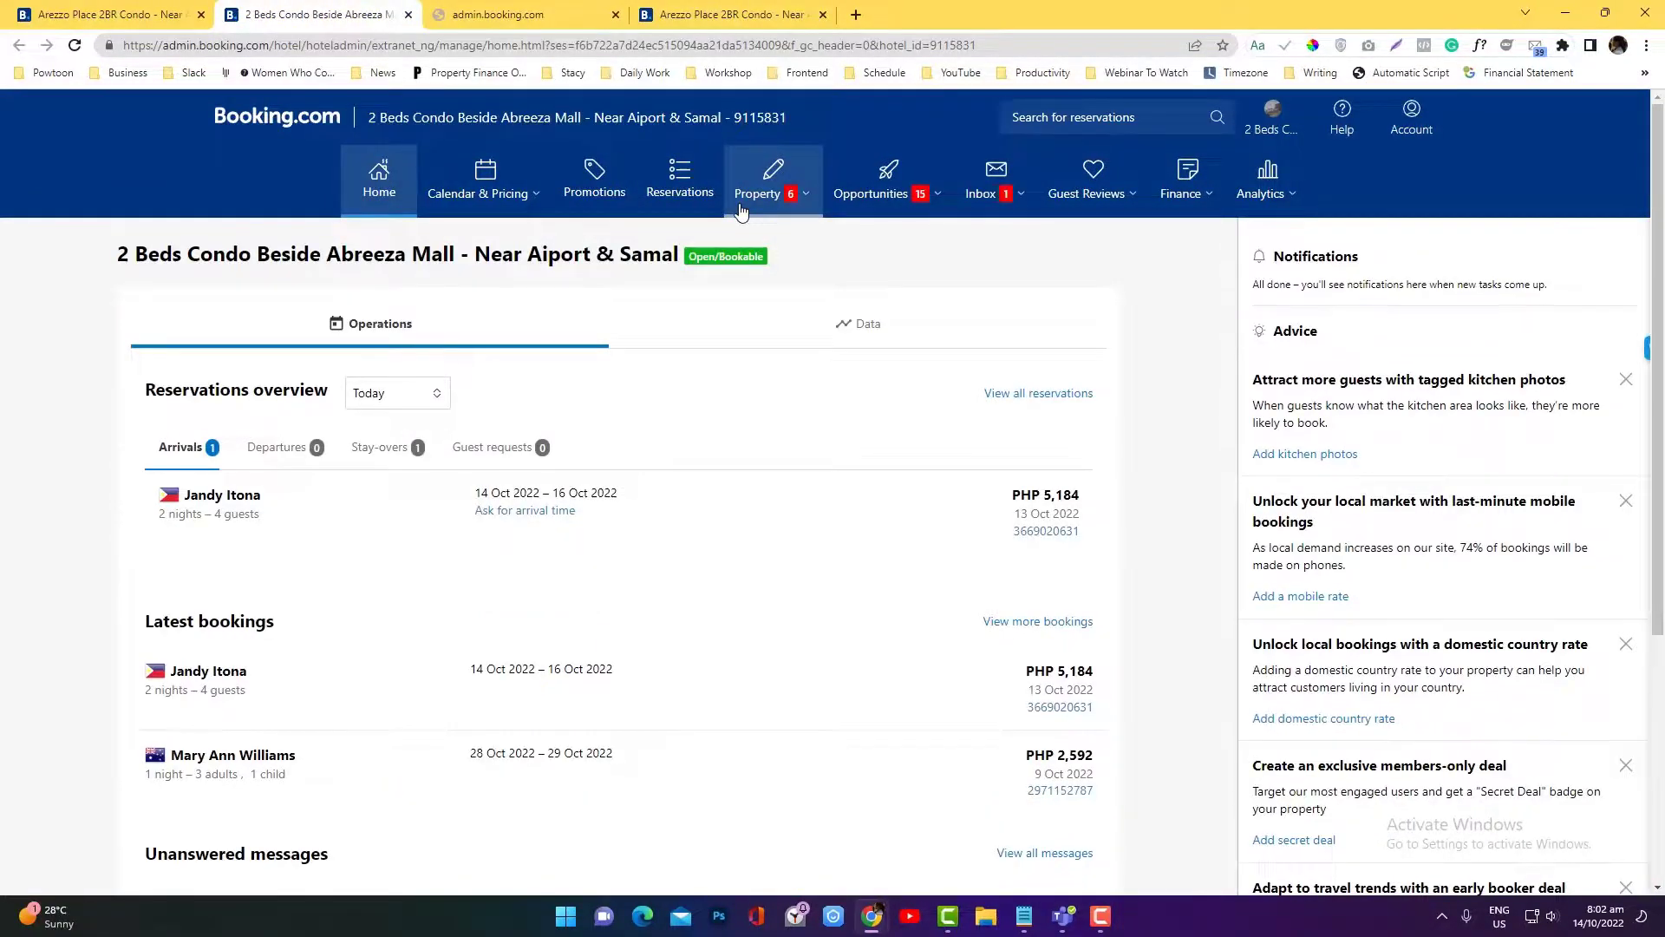
{"action": "left_click", "coordinate": [1184, 197]}
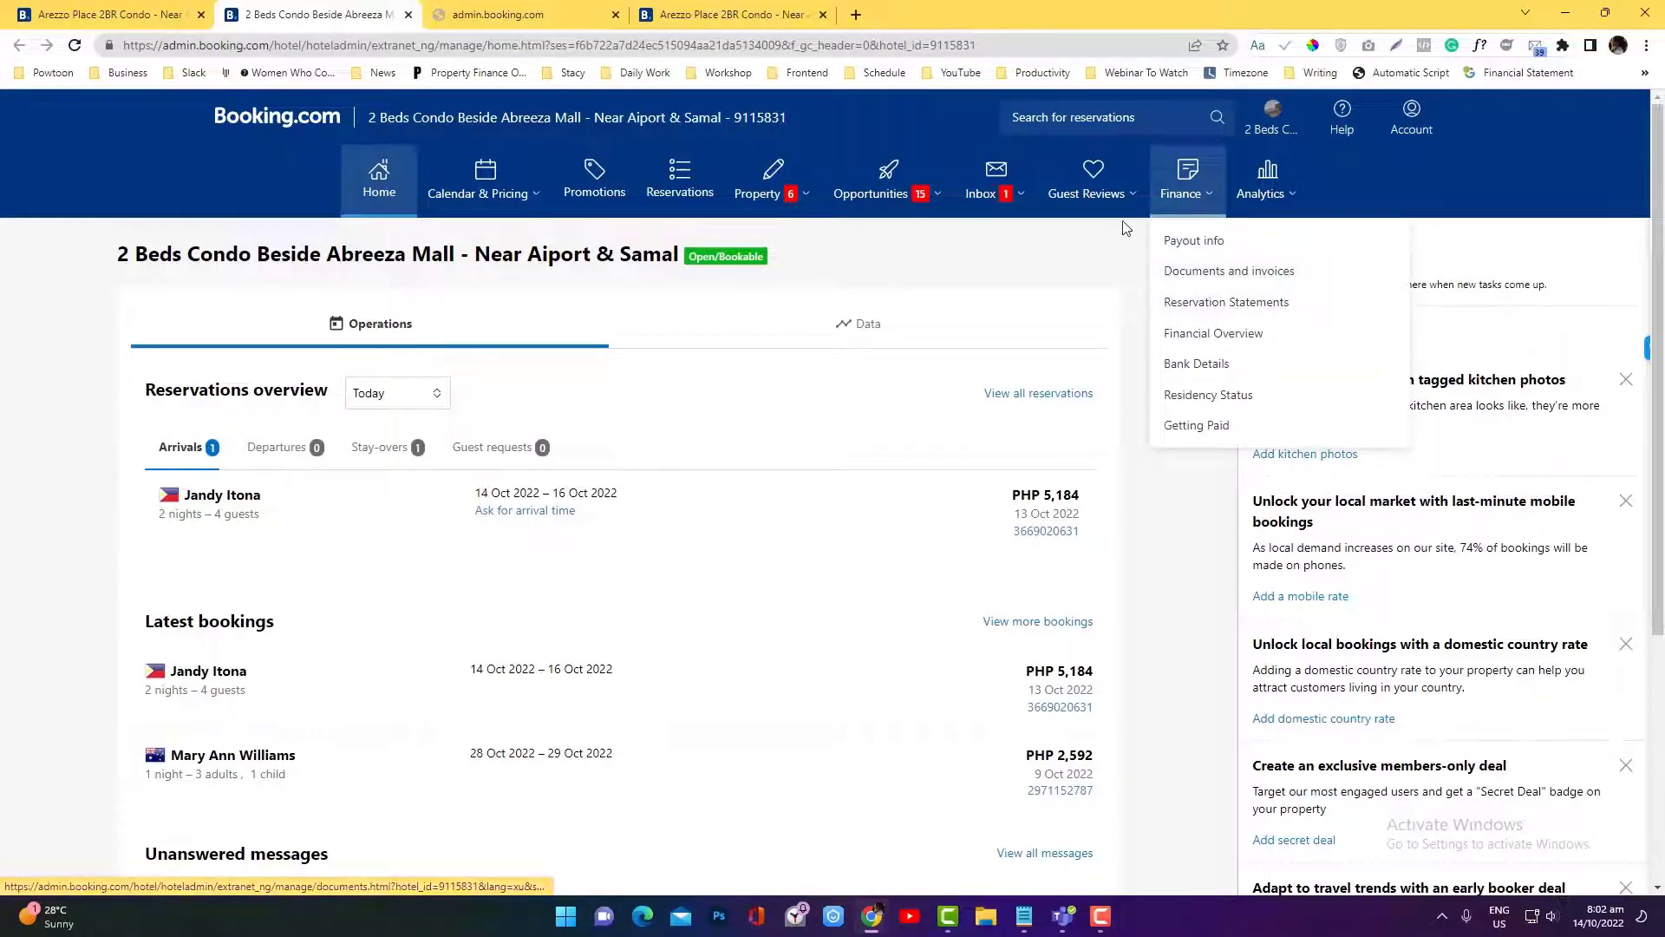
{"action": "left_click", "coordinate": [986, 207]}
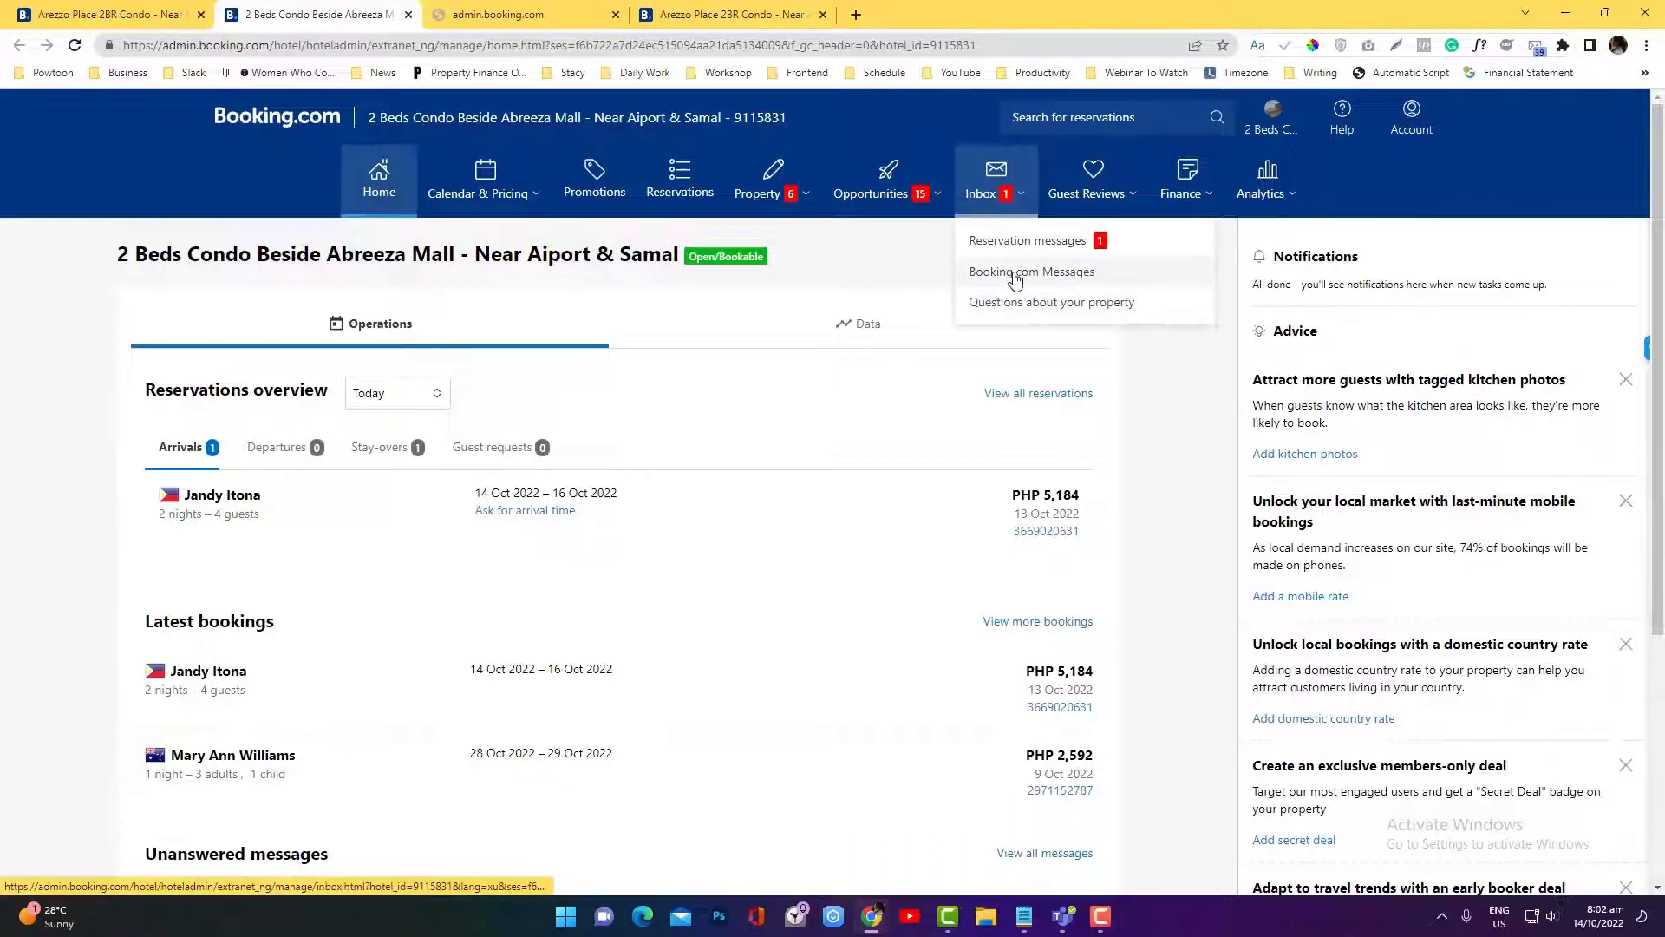
{"action": "left_click", "coordinate": [1015, 277]}
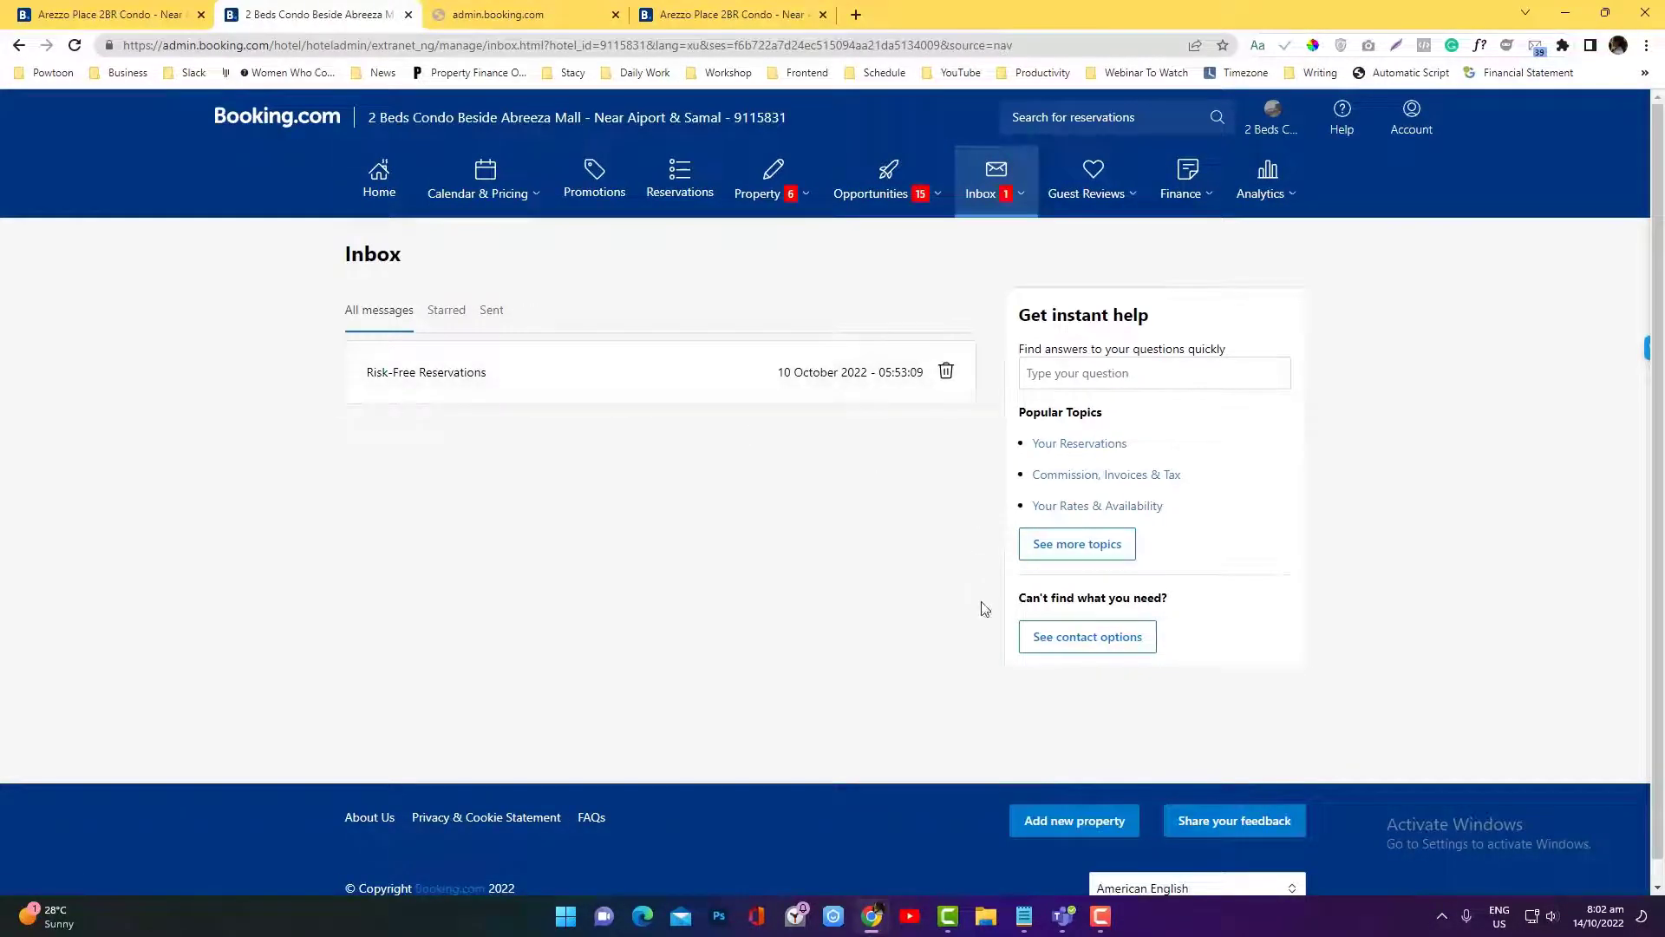
- Choose Invoices and commission > Disputing Invoices in contact options and open the Message us form
{"action": "left_click", "coordinate": [1054, 648]}
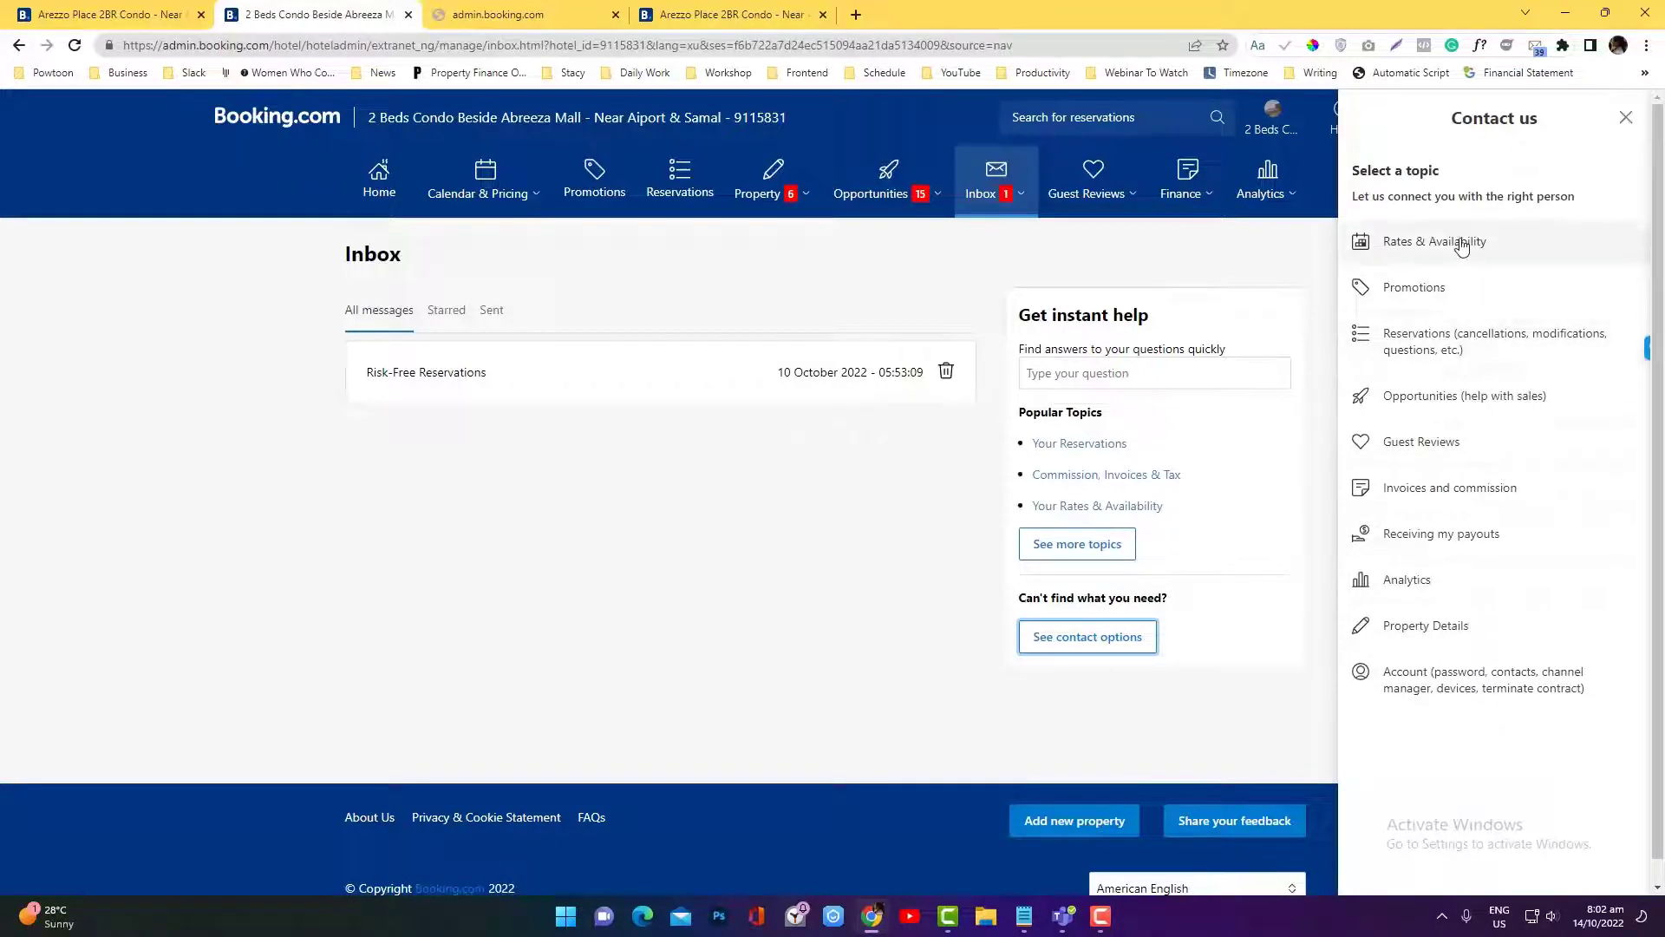
{"action": "left_click", "coordinate": [1443, 496]}
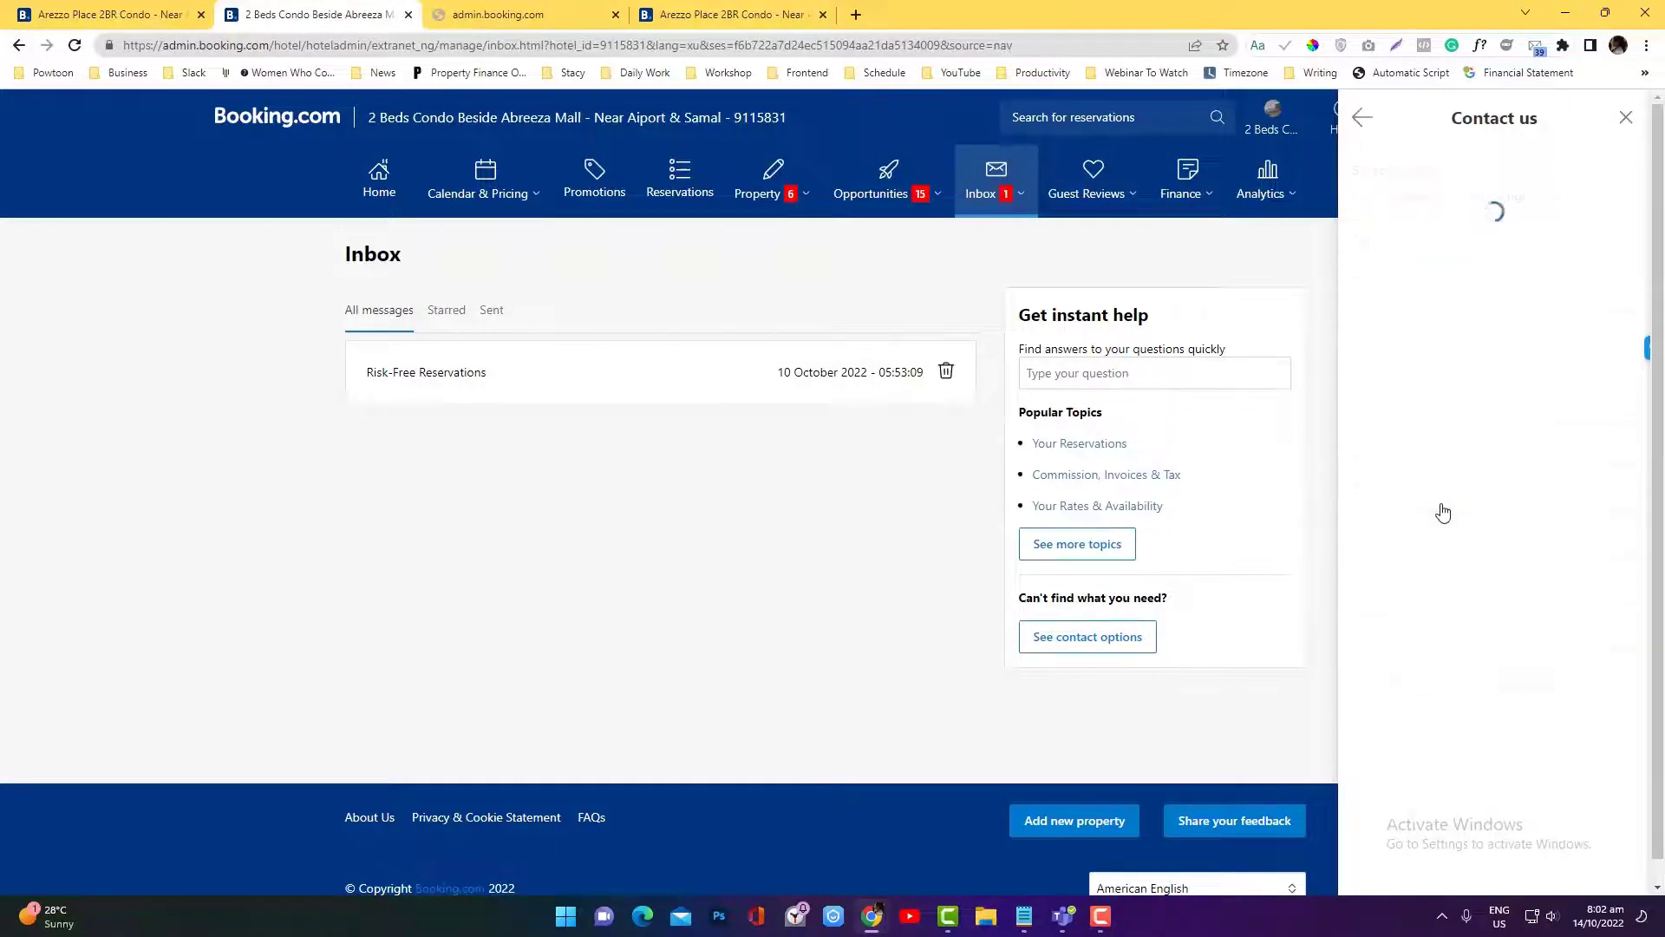
{"action": "left_click", "coordinate": [1431, 292]}
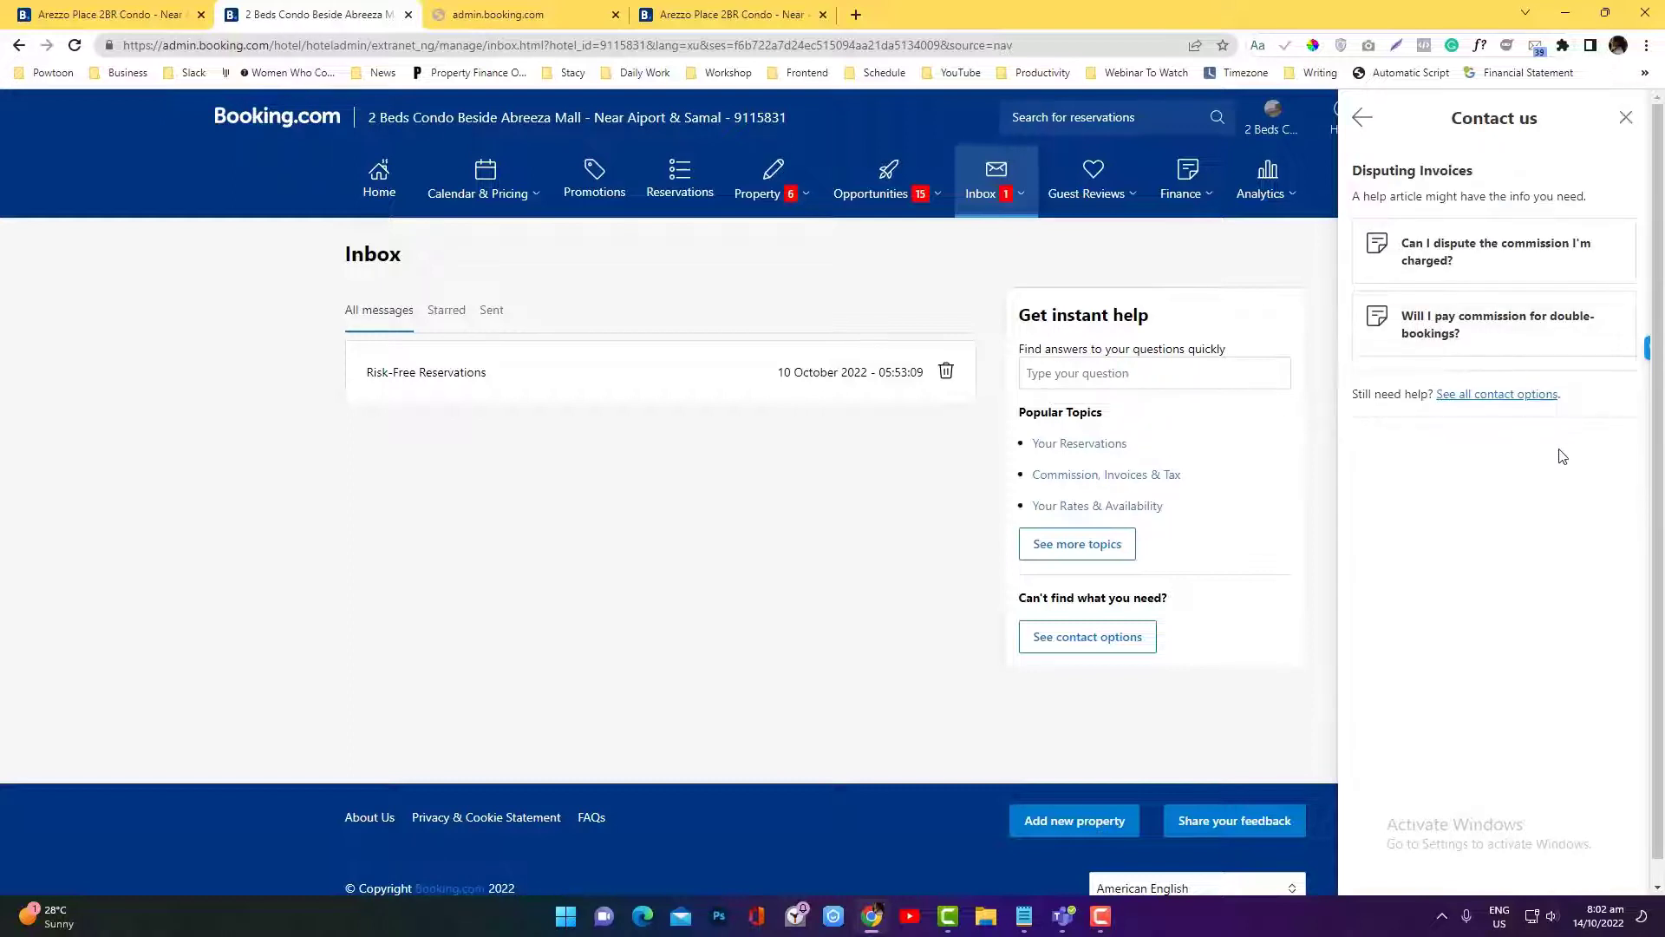
{"action": "left_click", "coordinate": [1476, 397]}
{"action": "left_click", "coordinate": [1472, 283]}
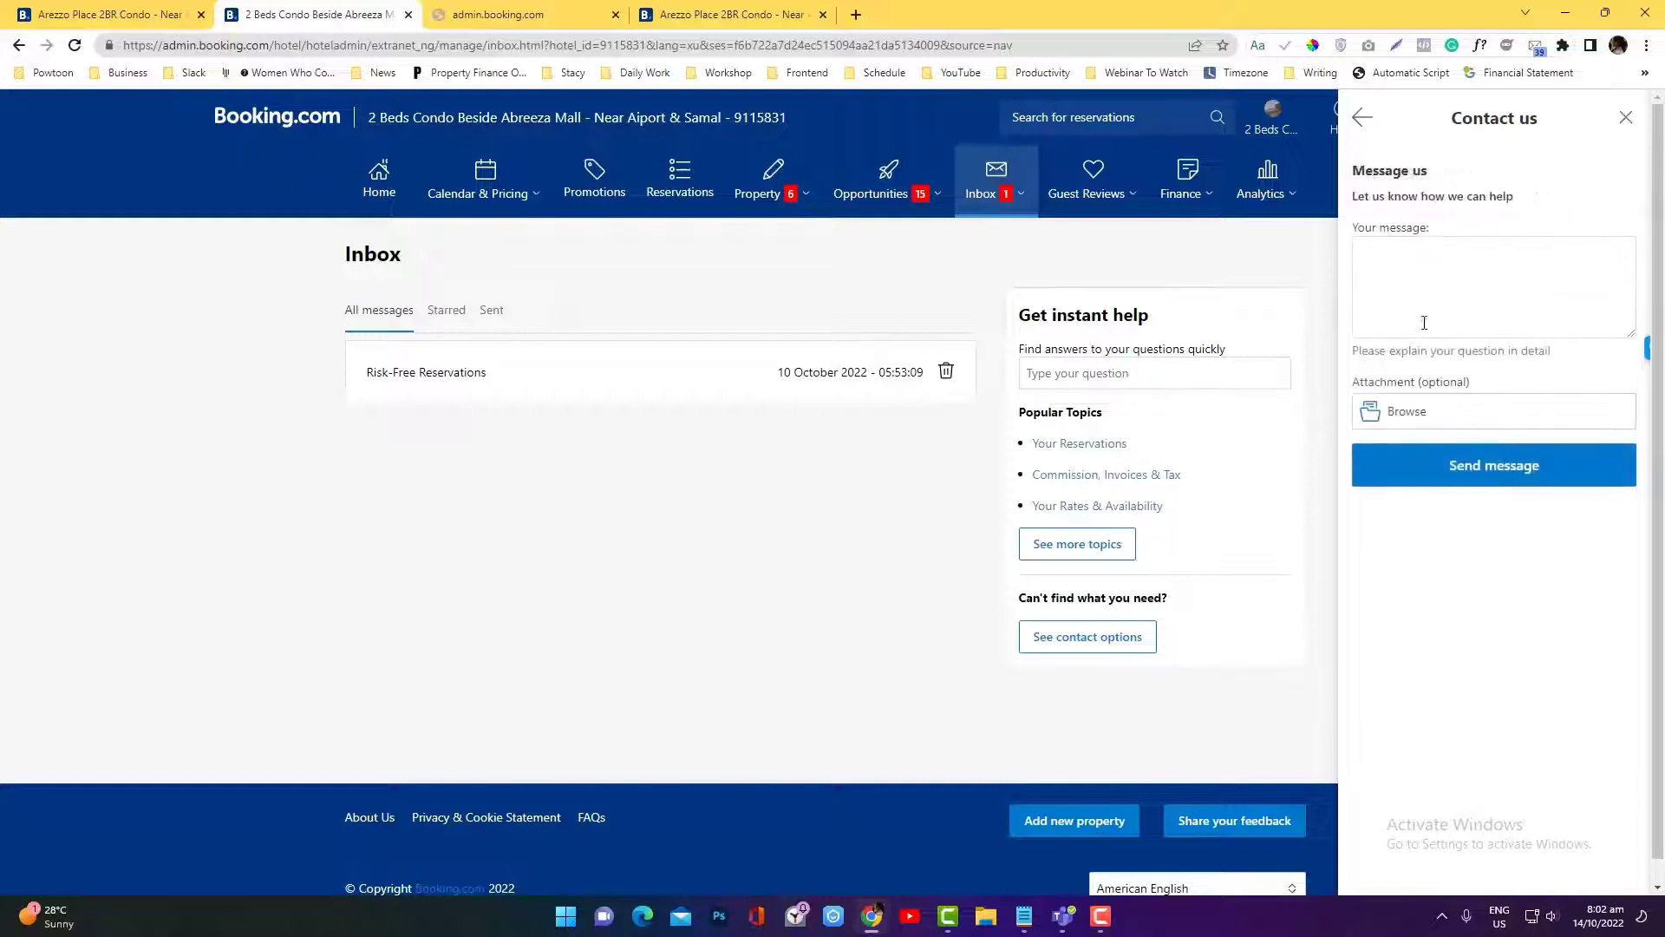
{"action": "left_click", "coordinate": [1428, 253]}
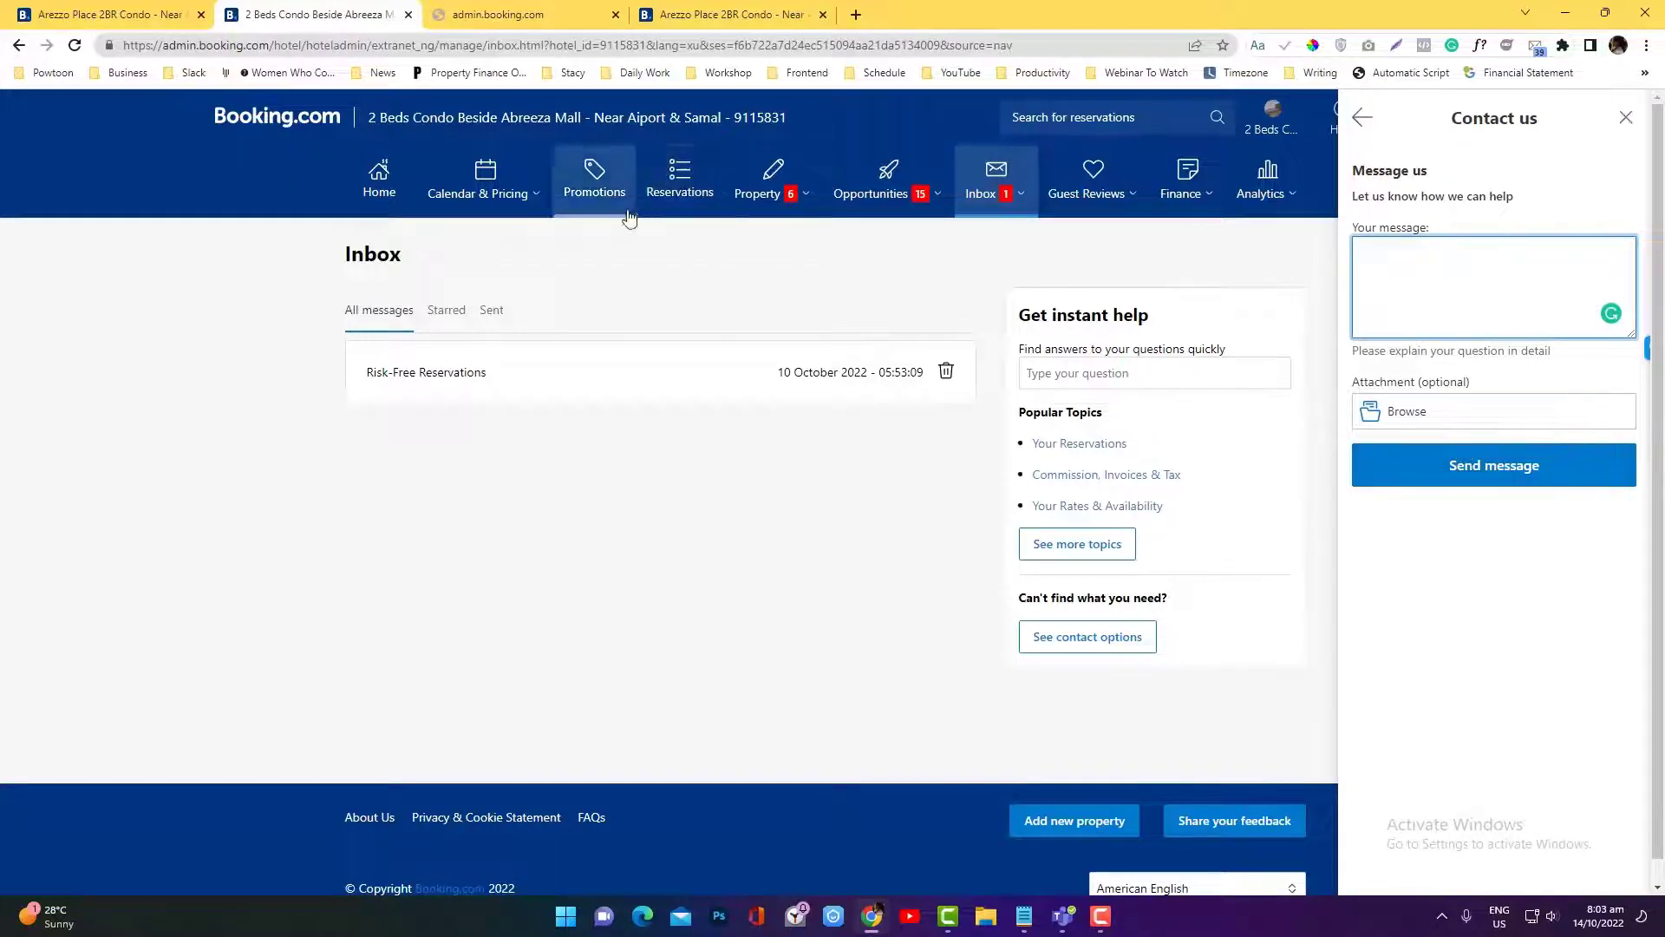
{"action": "left_click", "coordinate": [555, 16]}
- Enter 'booking.com contact' in the address bar to show Booking.com partner help suggestions
{"action": "left_click", "coordinate": [539, 44]}
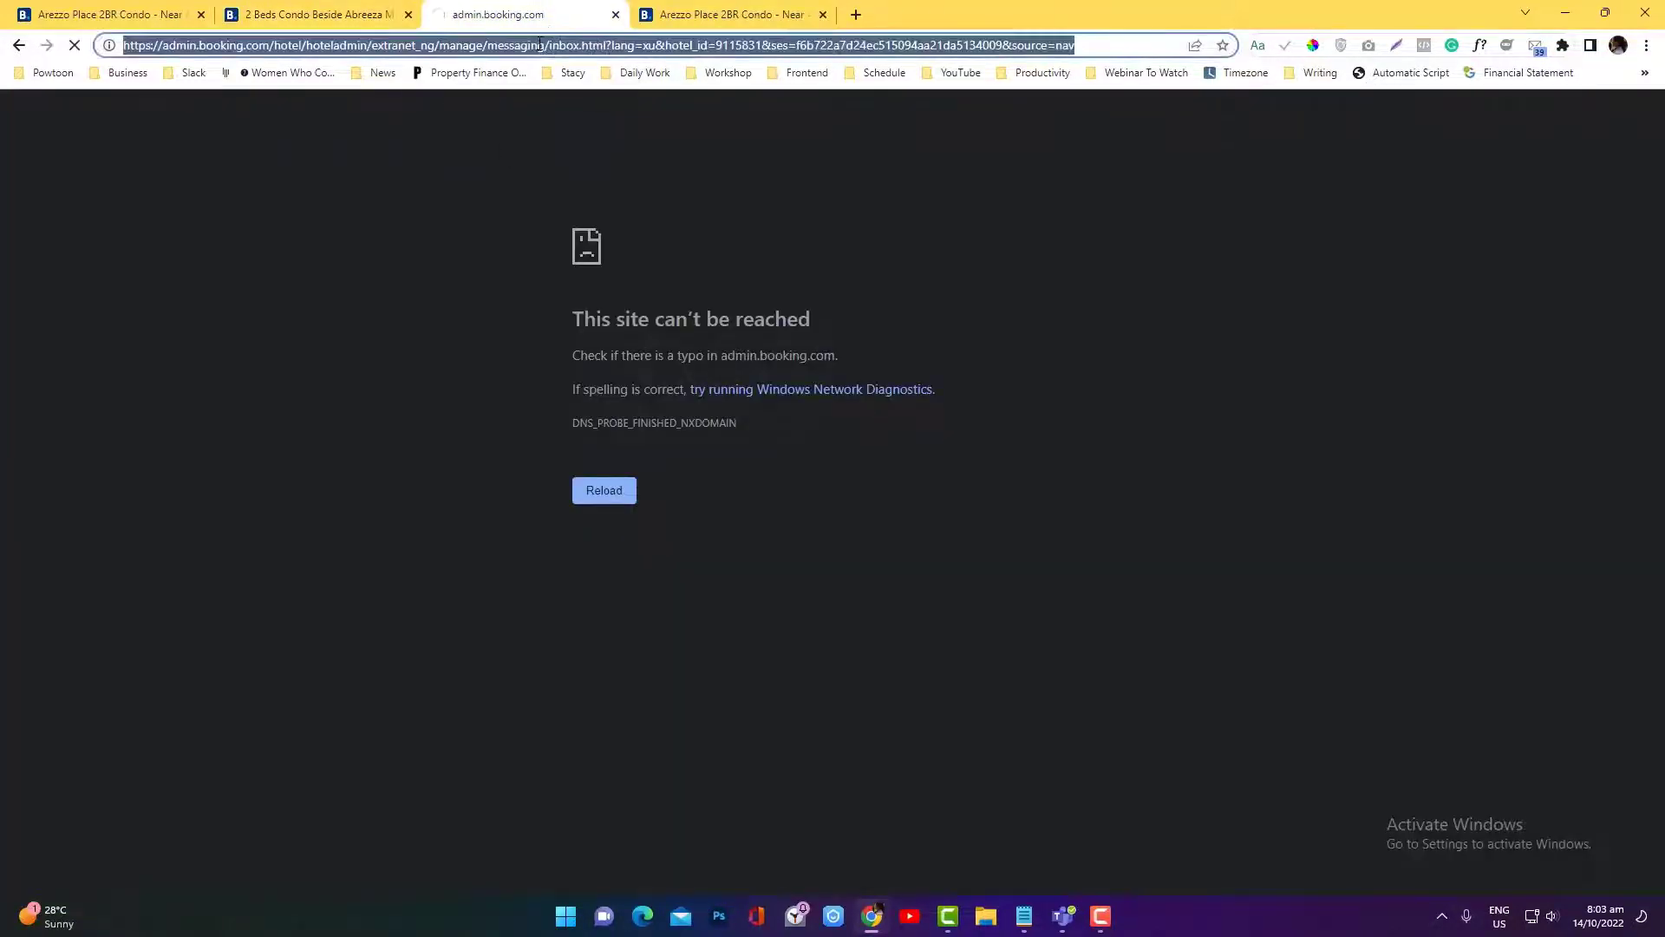
{"action": "type", "text": "booking"}
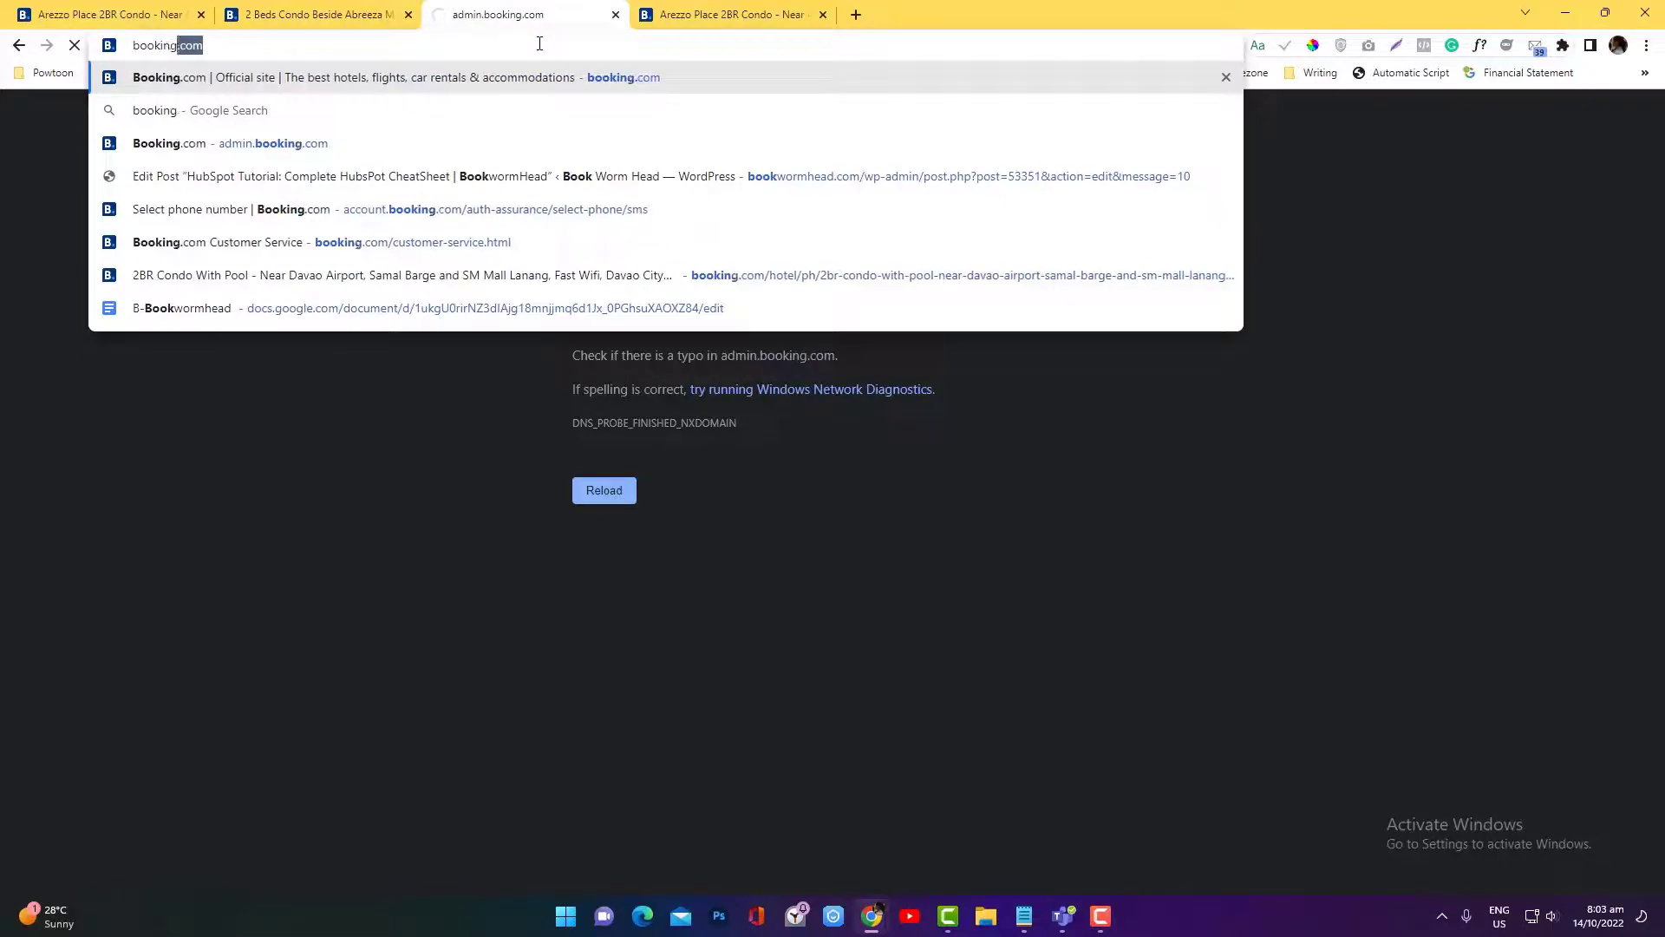
{"action": "type", "text": ".com"}
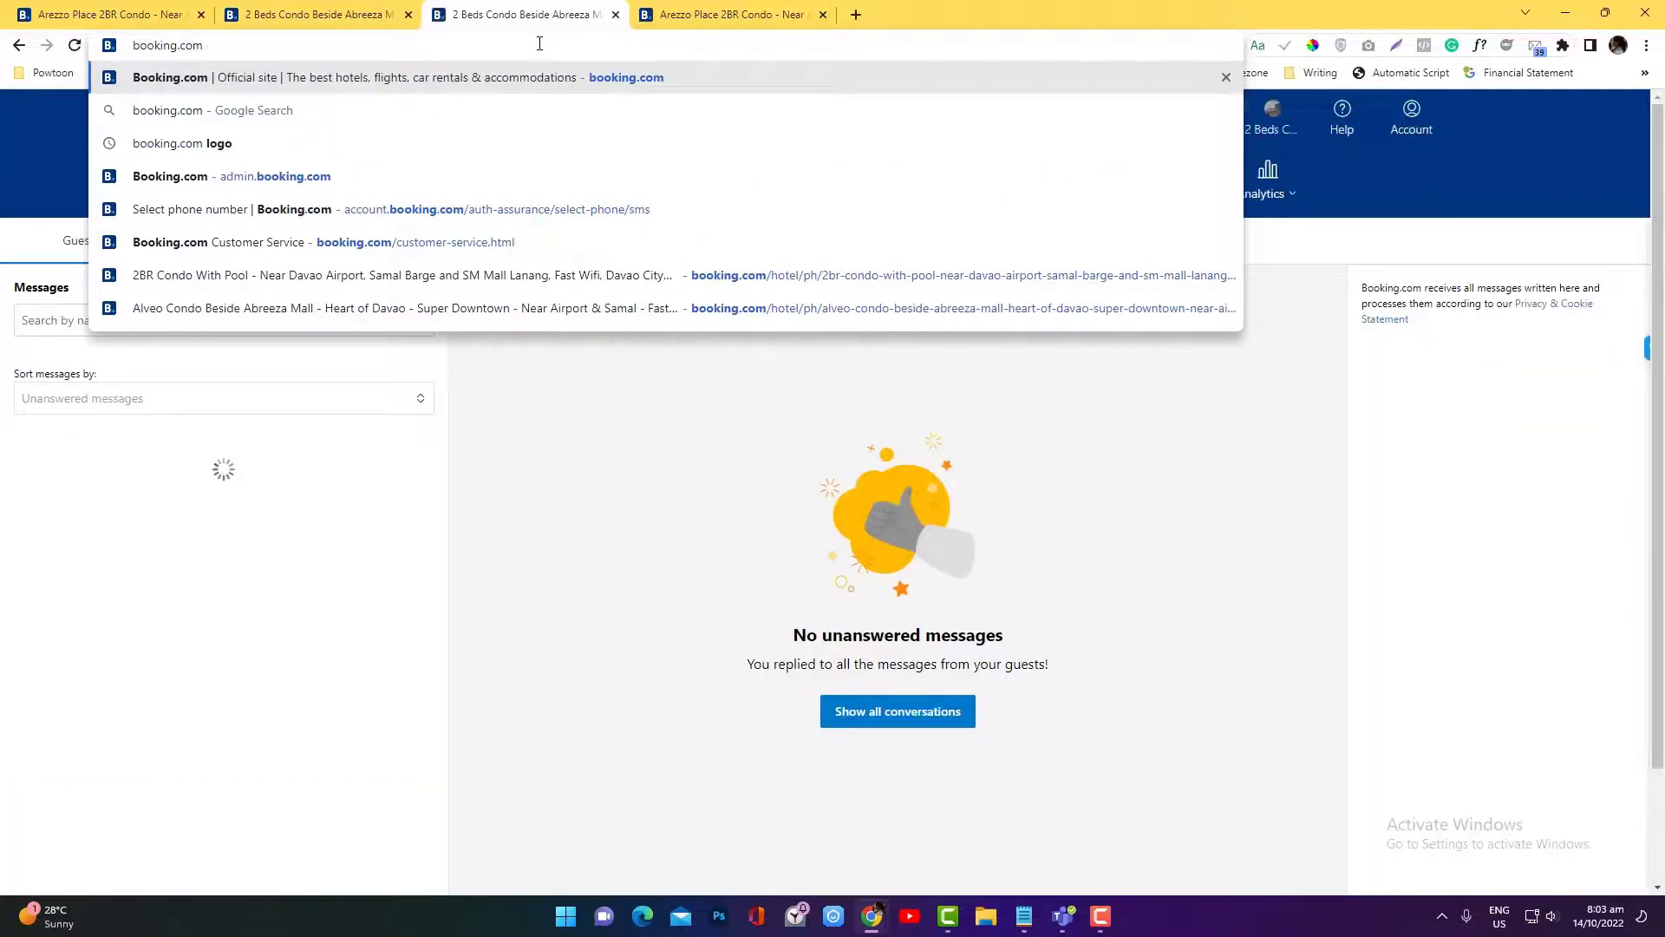
{"action": "key", "text": "ctrl+a"}
{"action": "type", "text": "contact"}
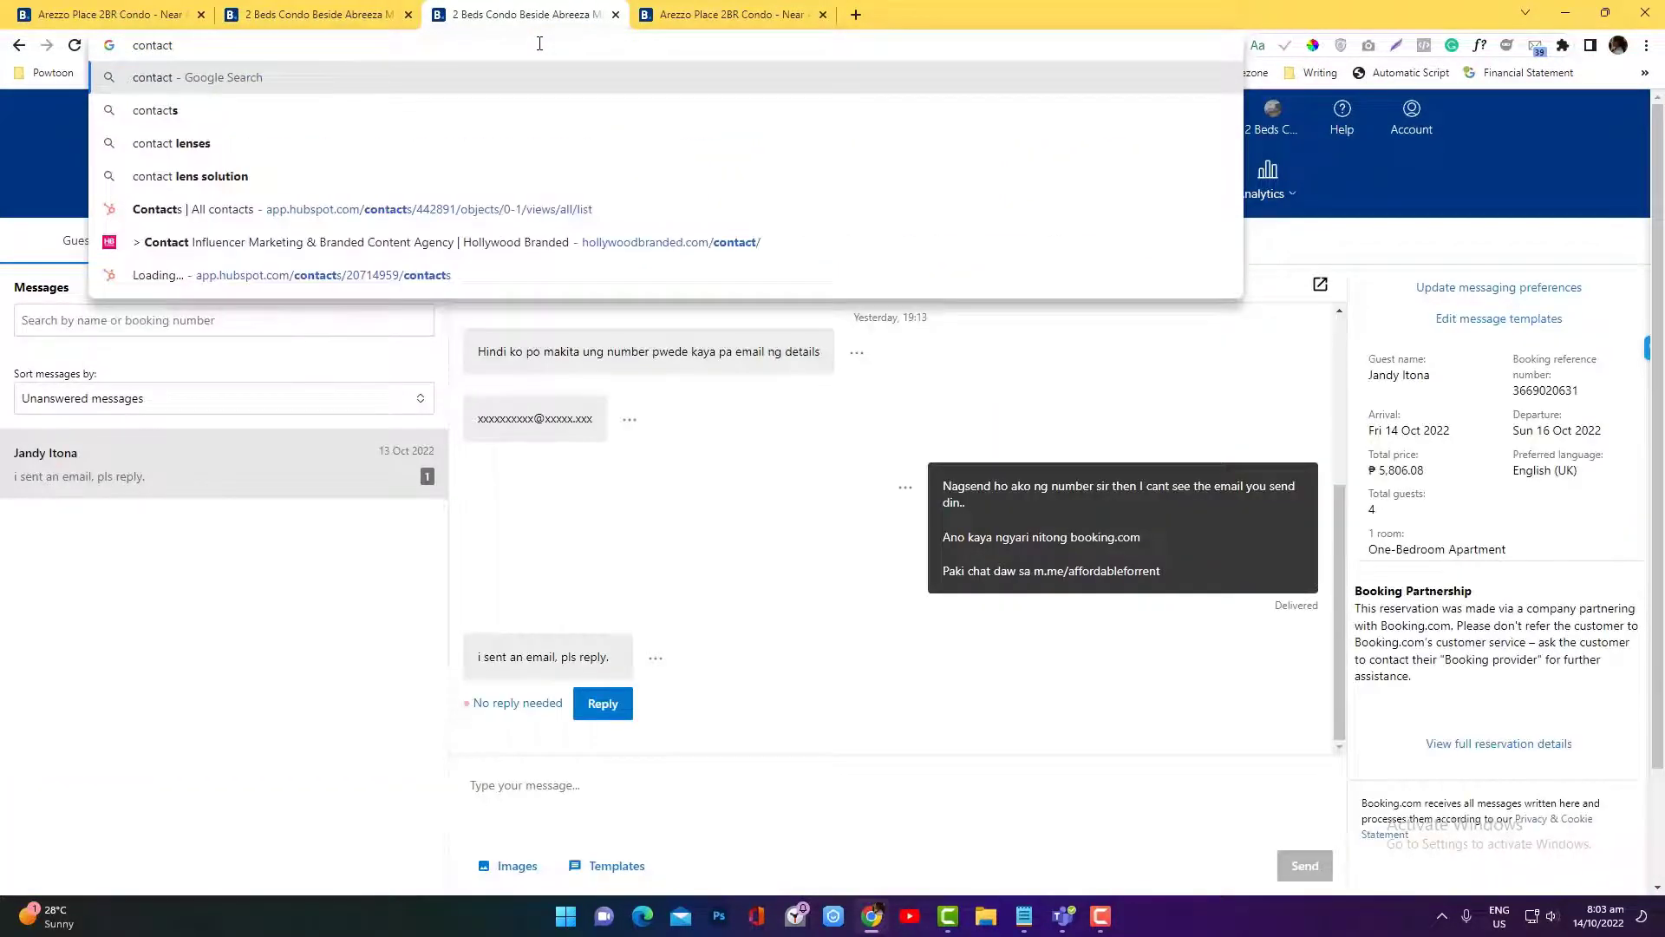
{"action": "key", "text": "ctrl+a"}
{"action": "type", "text": "boo"}
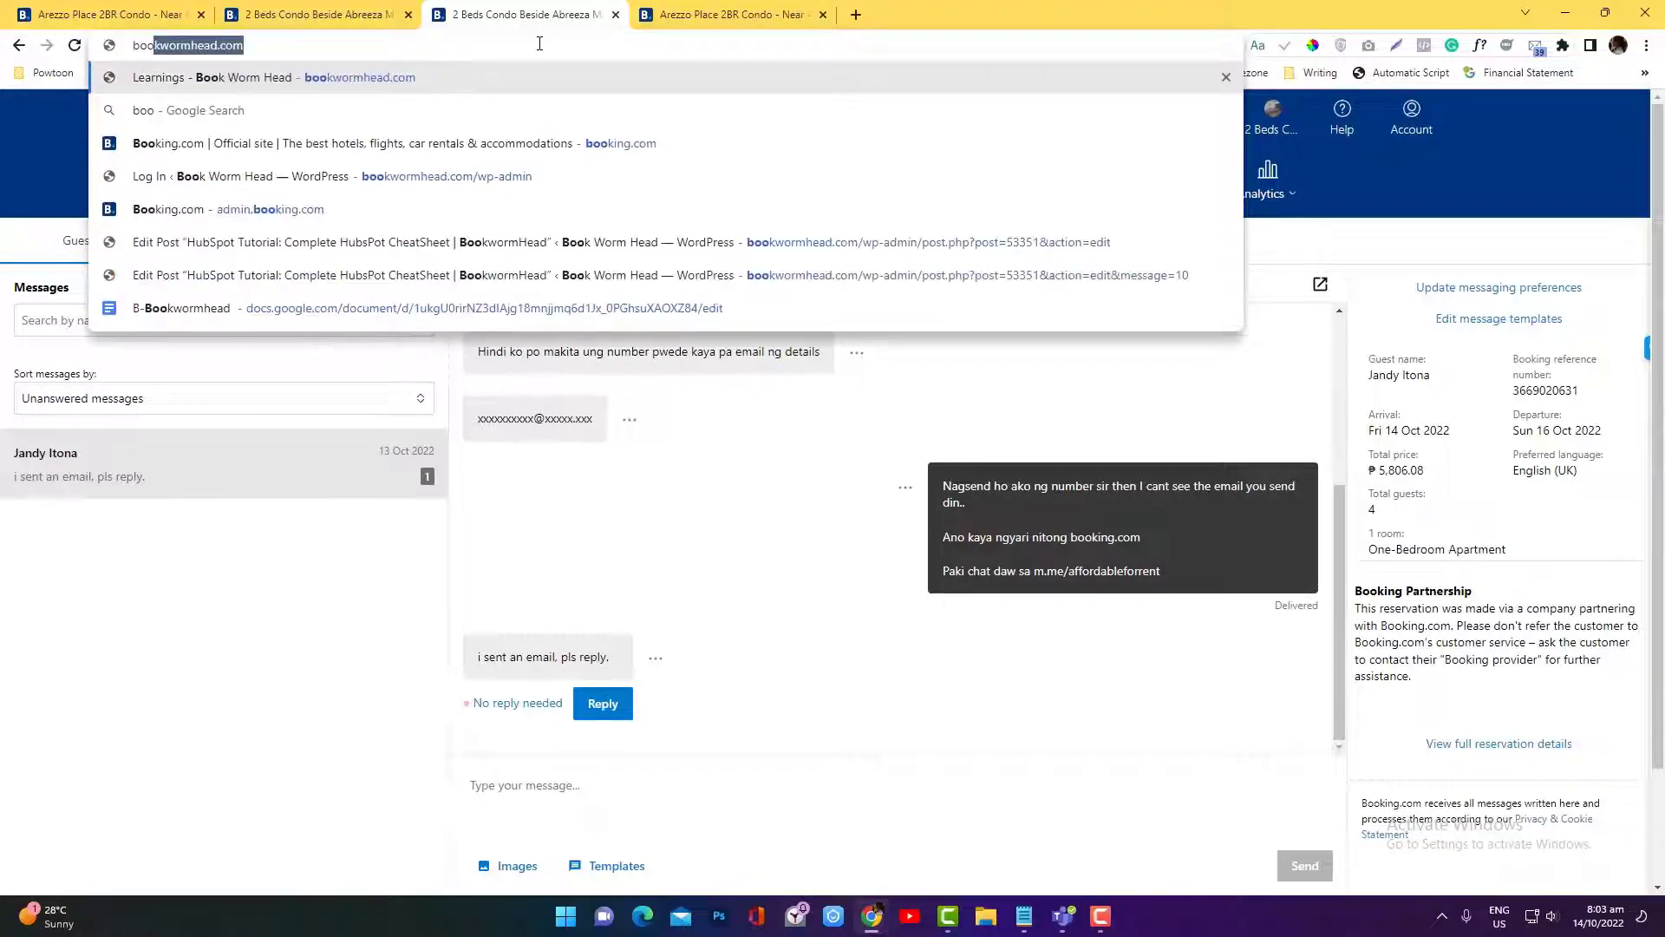
{"action": "type", "text": "king.com conta"}
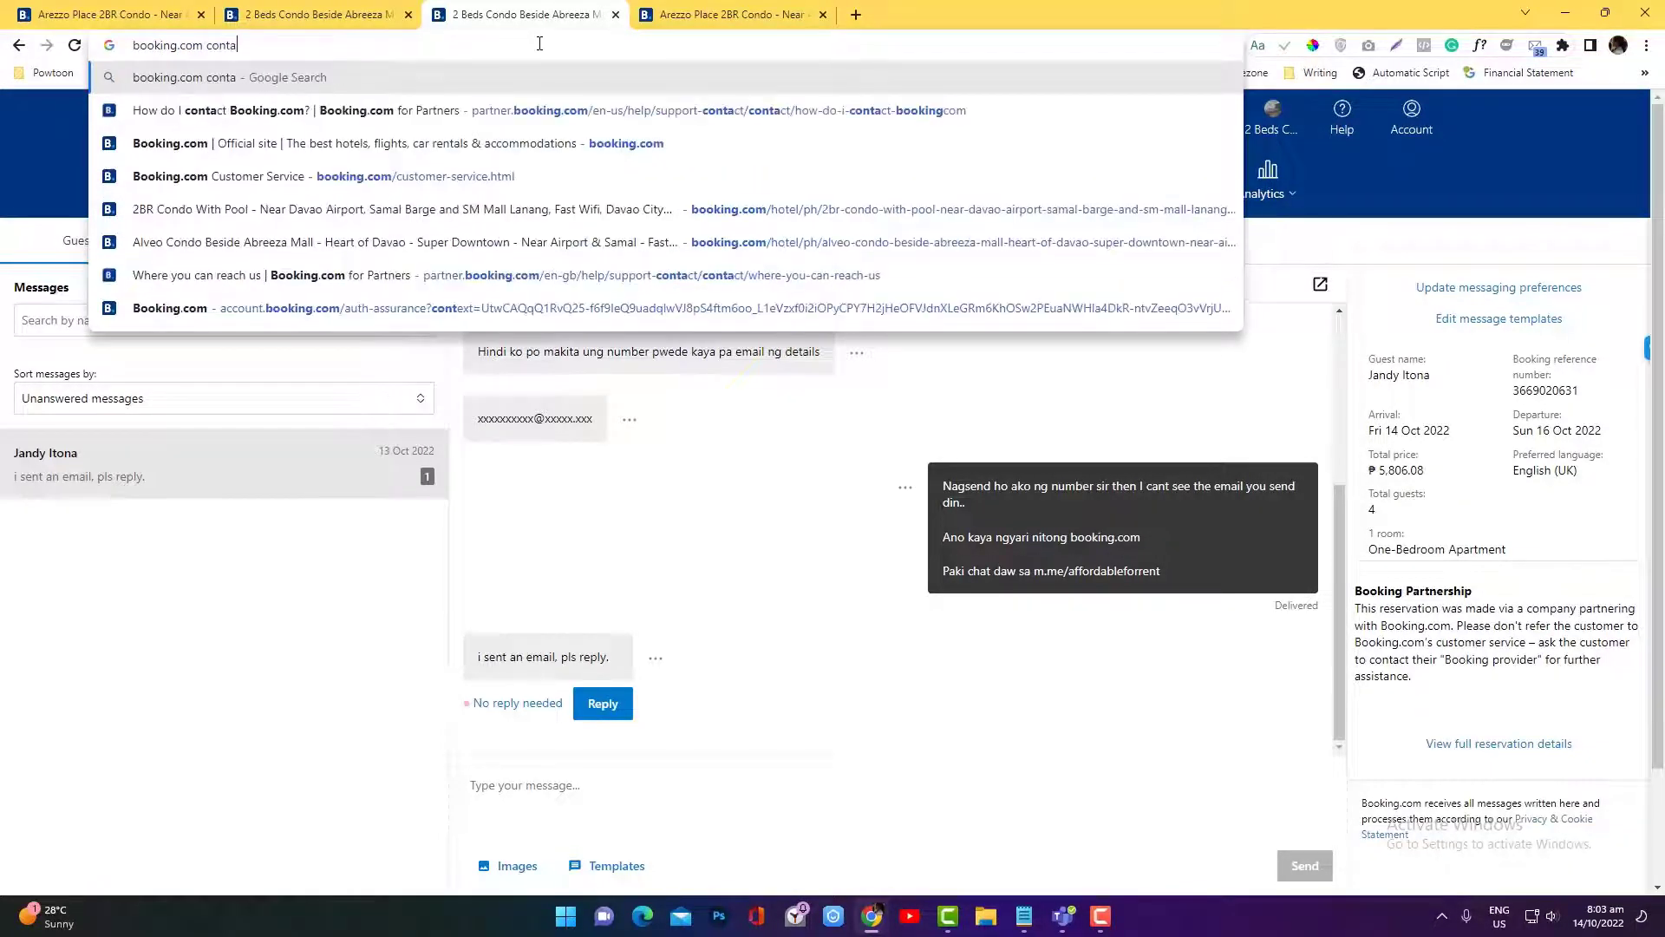
{"action": "type", "text": "ct"}
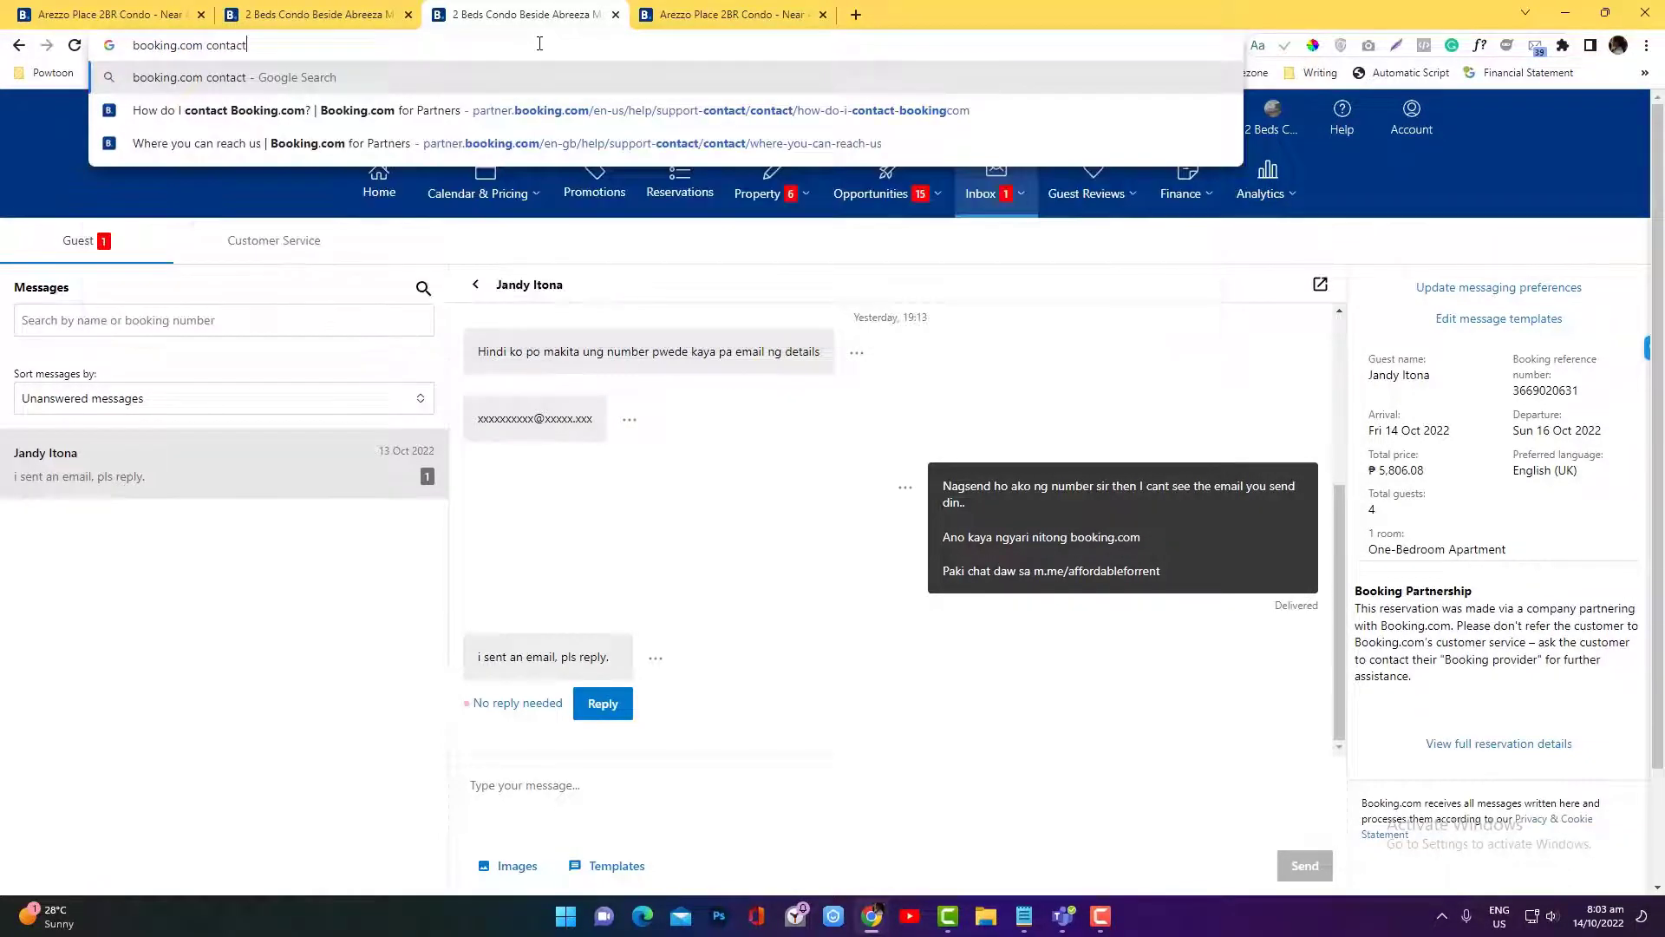
{"action": "mouse_move", "coordinate": [545, 110]}
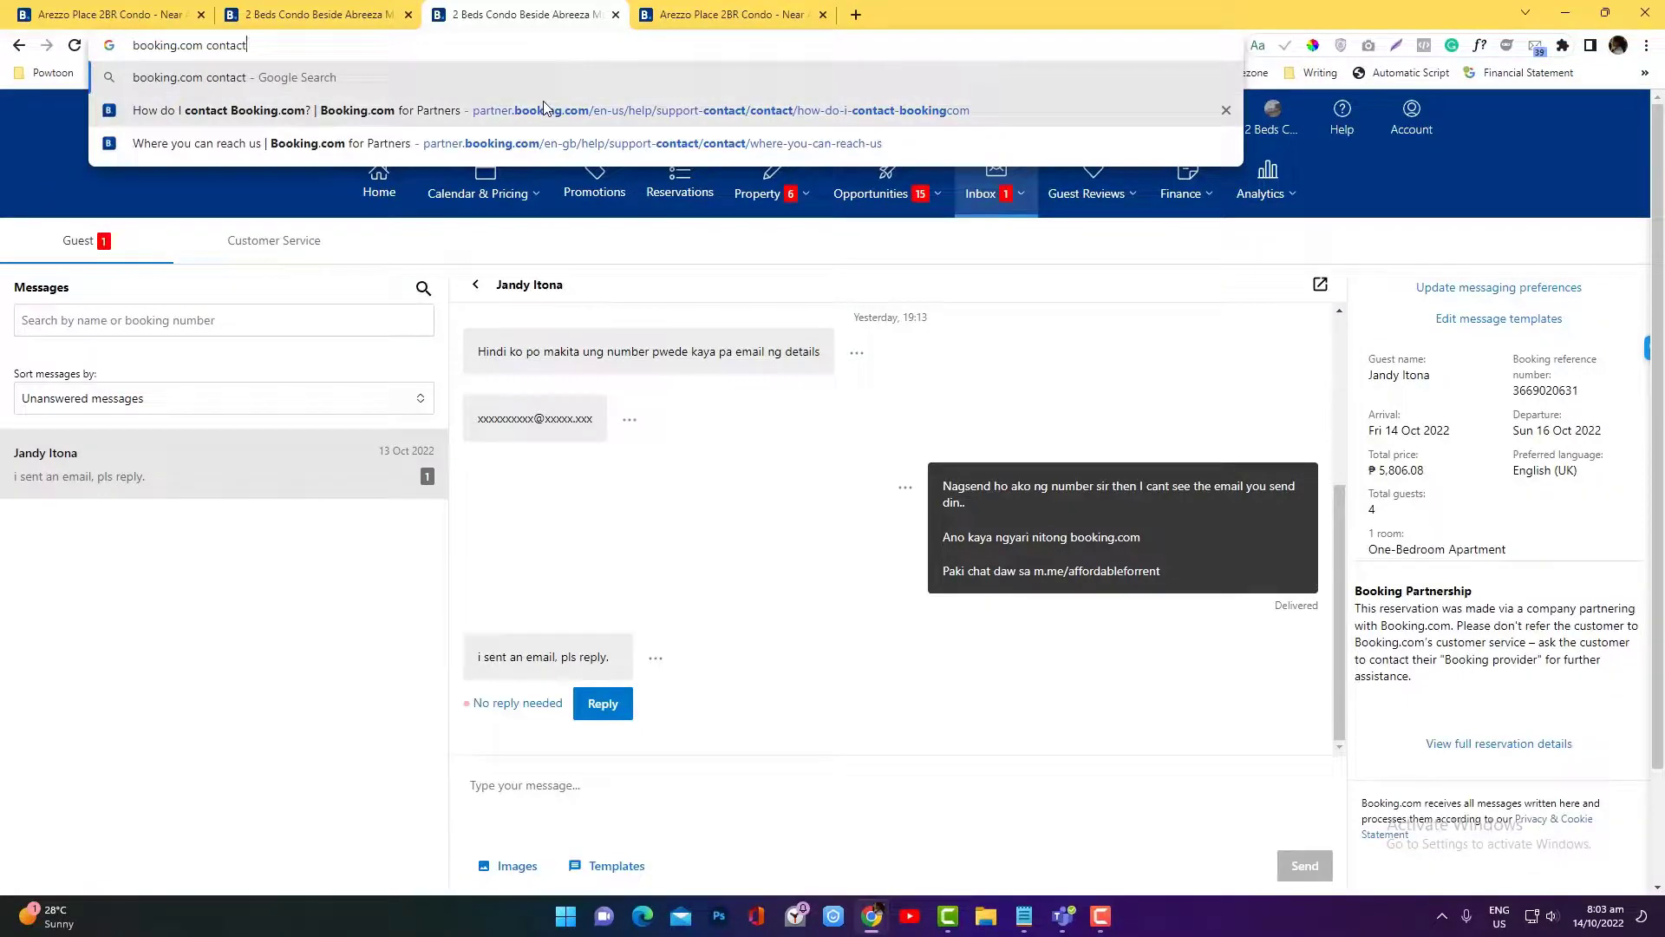
{"action": "left_click", "coordinate": [539, 143]}
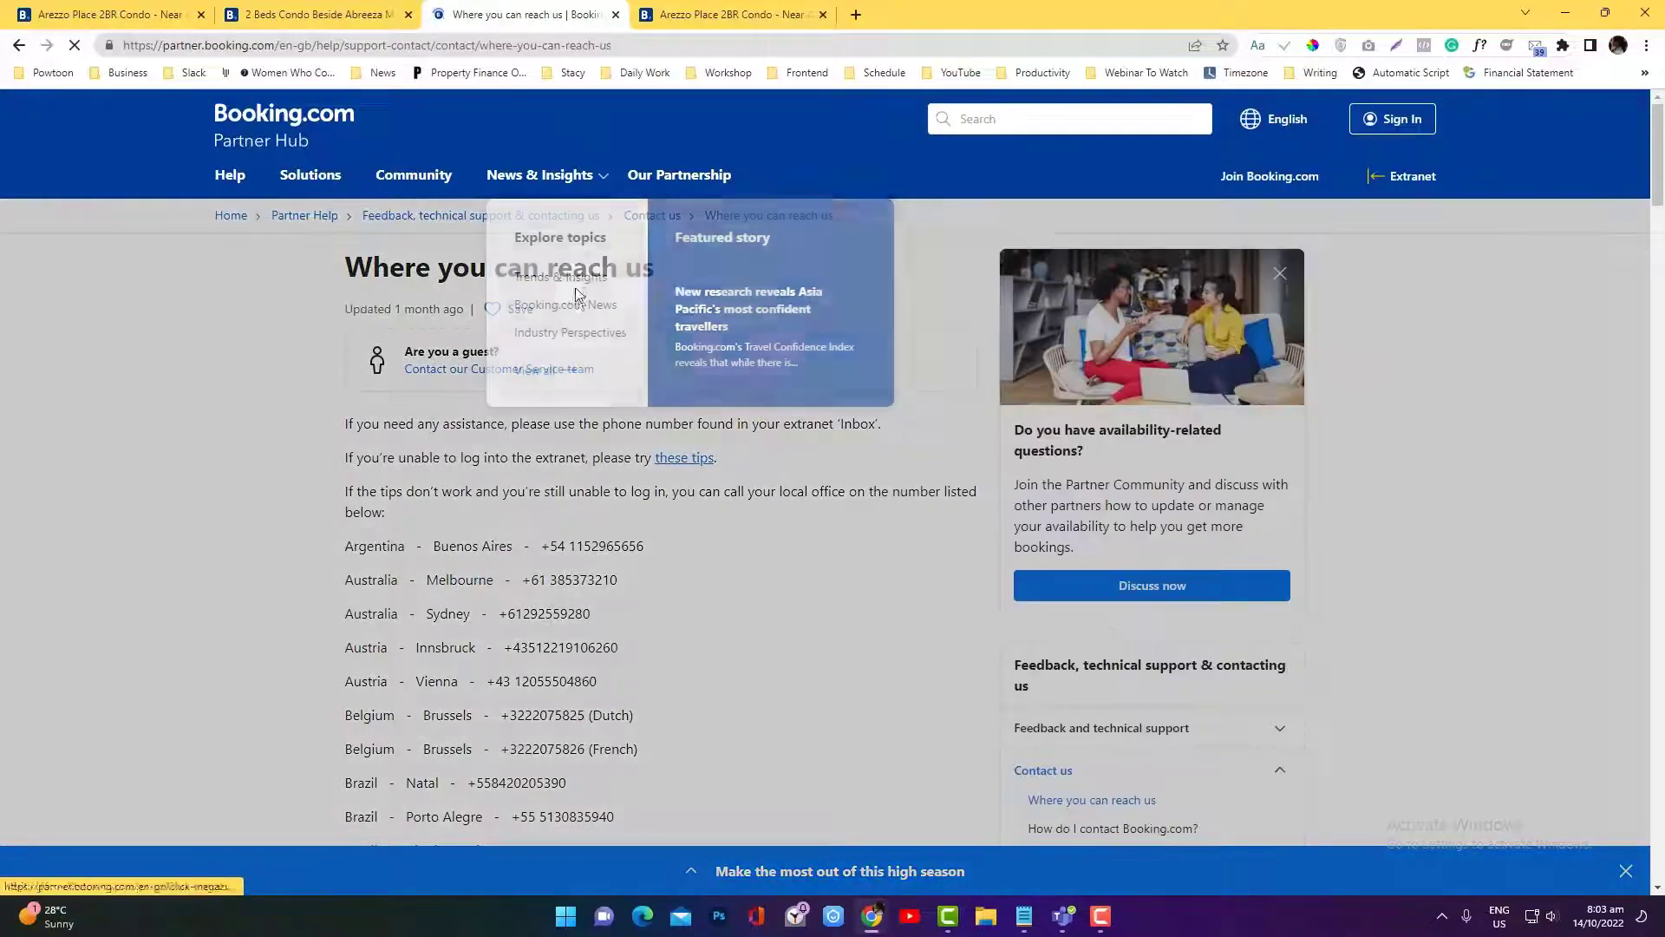
{"action": "scroll", "coordinate": [911, 351], "scroll_direction": "down", "scroll_amount": 10}
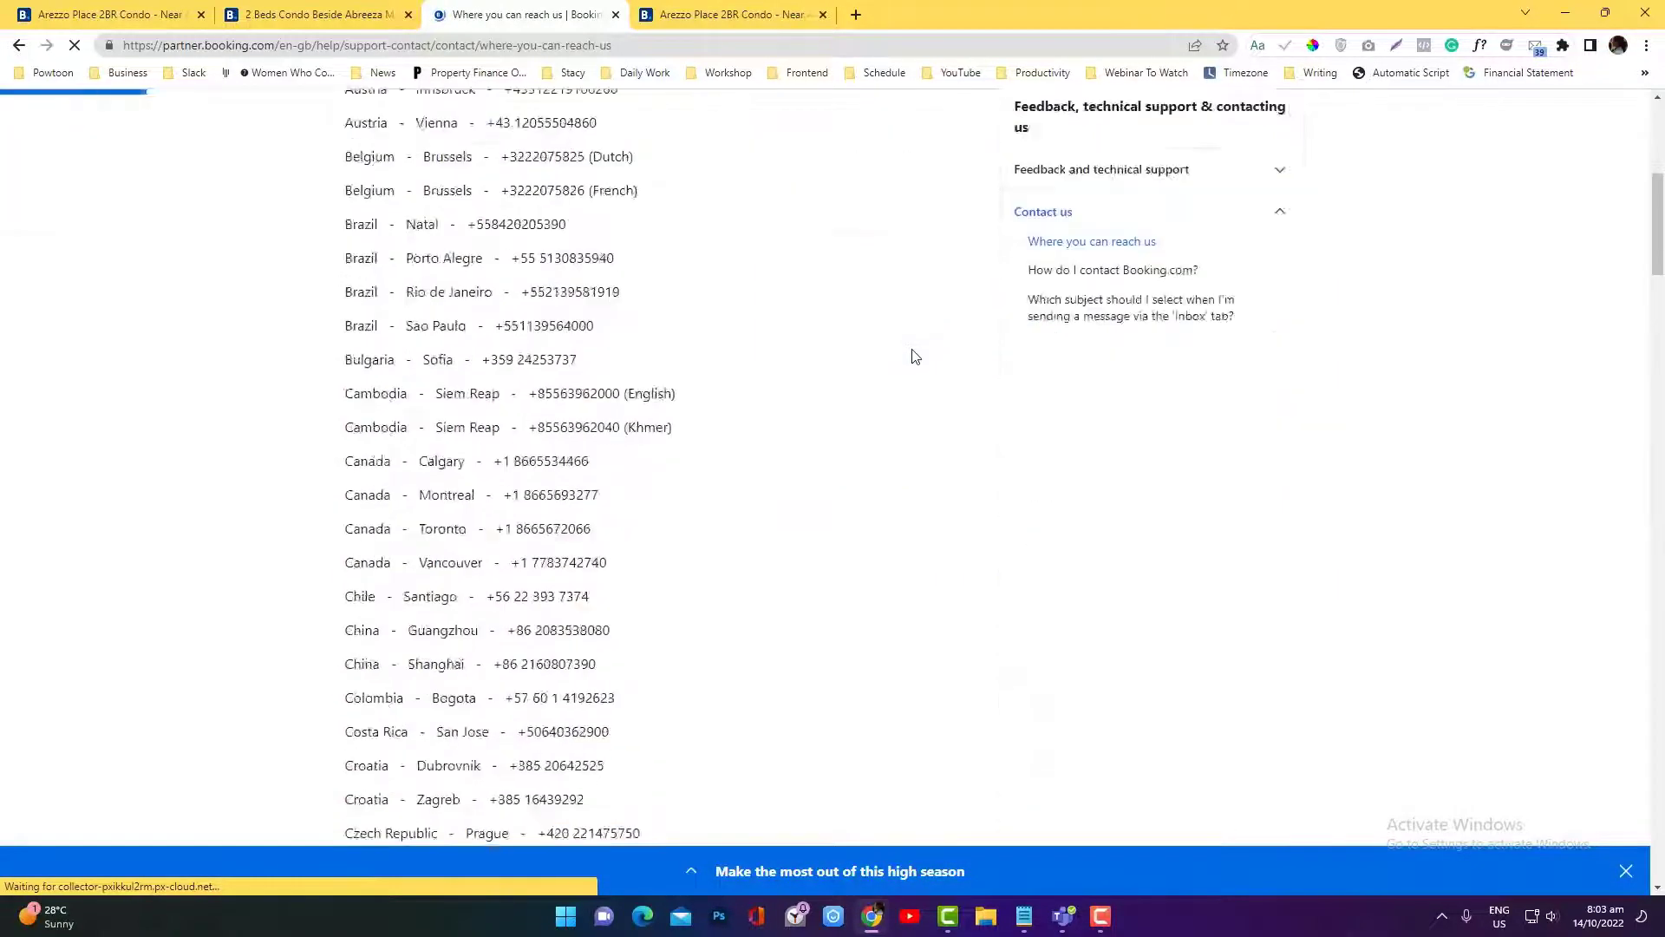
{"action": "scroll", "coordinate": [915, 356], "scroll_direction": "down", "scroll_amount": 15}
{"action": "scroll", "coordinate": [915, 356], "scroll_direction": "down", "scroll_amount": 20}
{"action": "scroll", "coordinate": [915, 356], "scroll_direction": "down", "scroll_amount": 10}
{"action": "scroll", "coordinate": [916, 357], "scroll_direction": "up", "scroll_amount": 20}
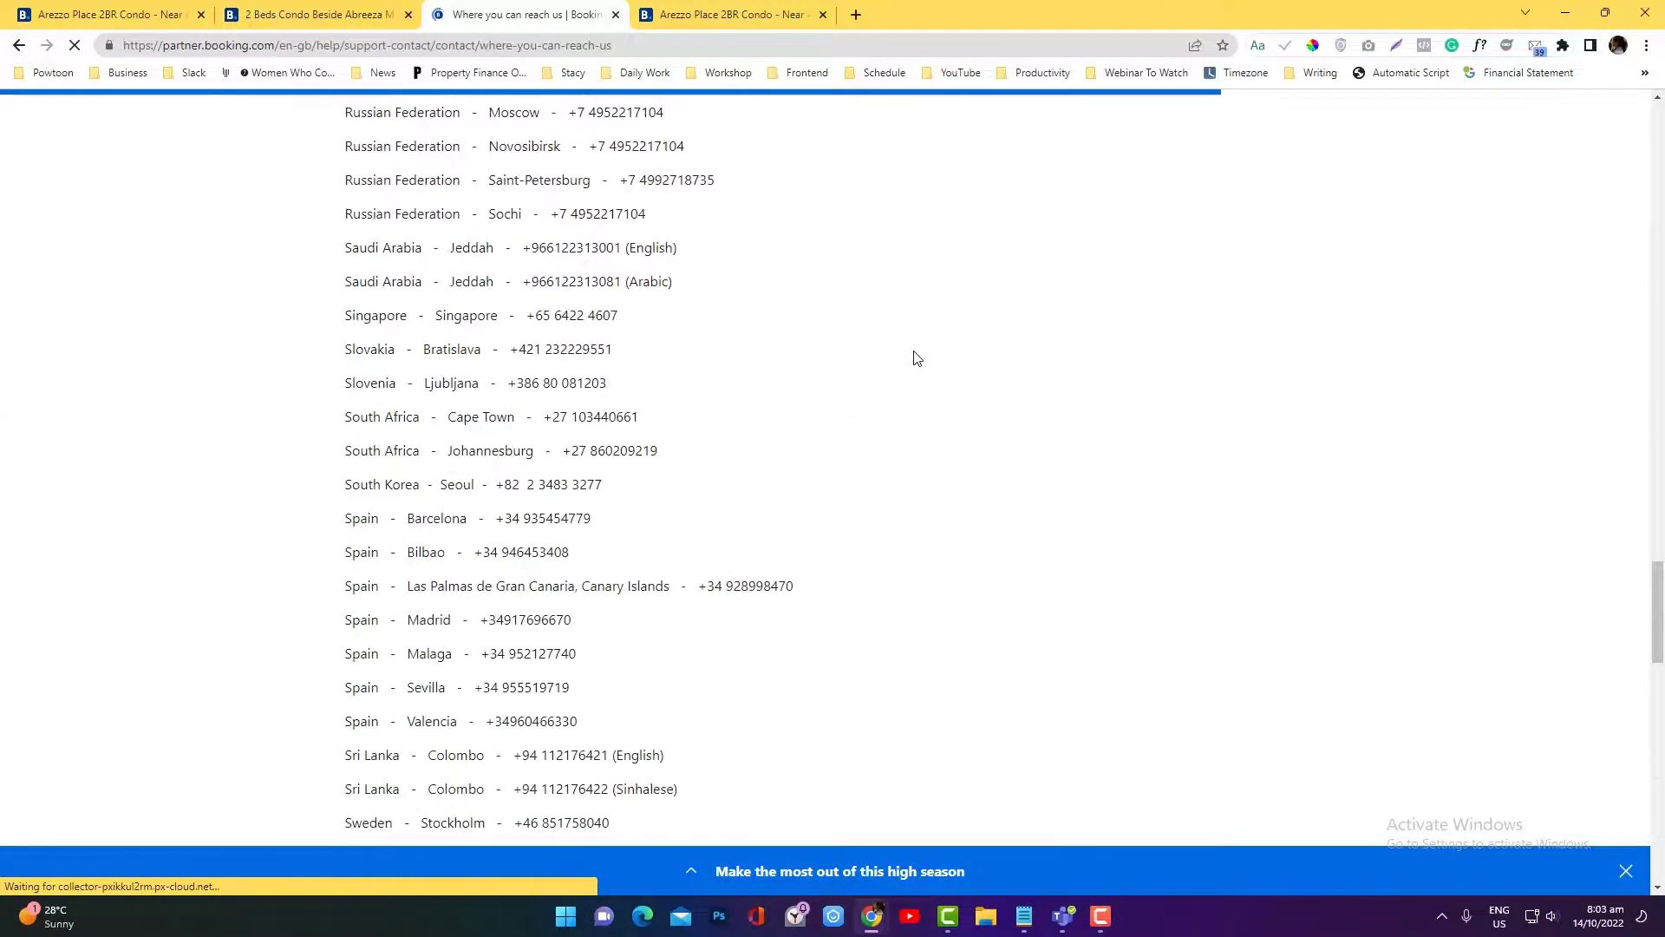
{"action": "scroll", "coordinate": [916, 358], "scroll_direction": "up", "scroll_amount": 20}
{"action": "scroll", "coordinate": [917, 358], "scroll_direction": "down", "scroll_amount": 5}
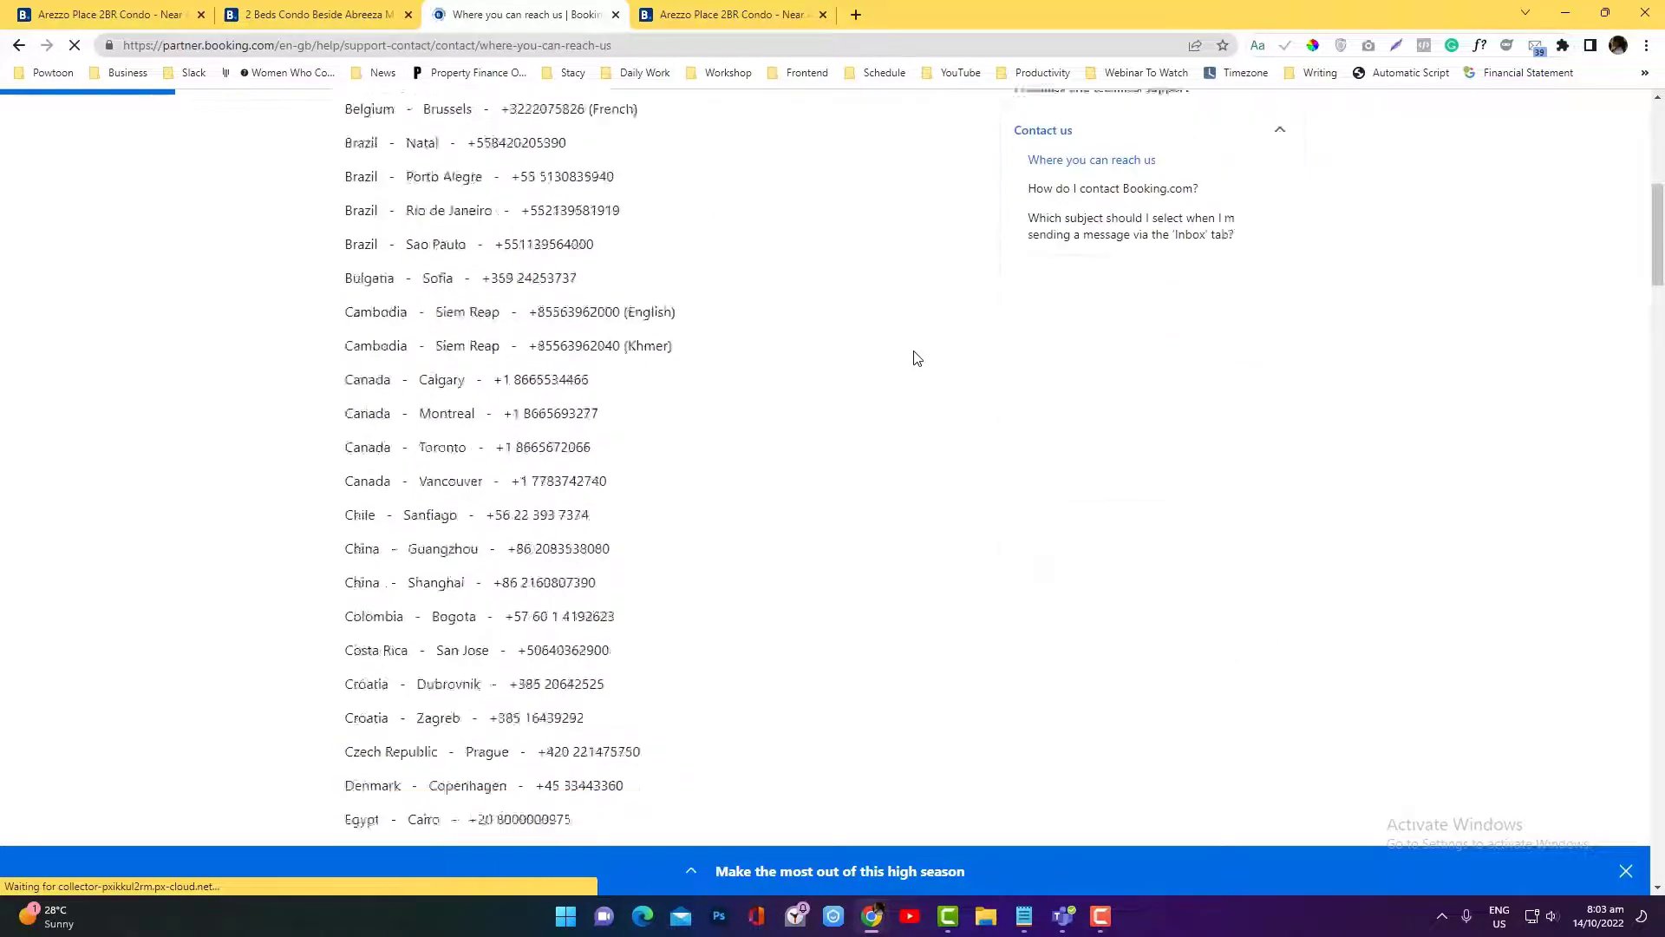
{"action": "scroll", "coordinate": [916, 358], "scroll_direction": "down", "scroll_amount": 10}
{"action": "scroll", "coordinate": [917, 358], "scroll_direction": "down", "scroll_amount": 10}
{"action": "scroll", "coordinate": [917, 359], "scroll_direction": "down", "scroll_amount": 10}
{"action": "scroll", "coordinate": [917, 358], "scroll_direction": "down", "scroll_amount": 10}
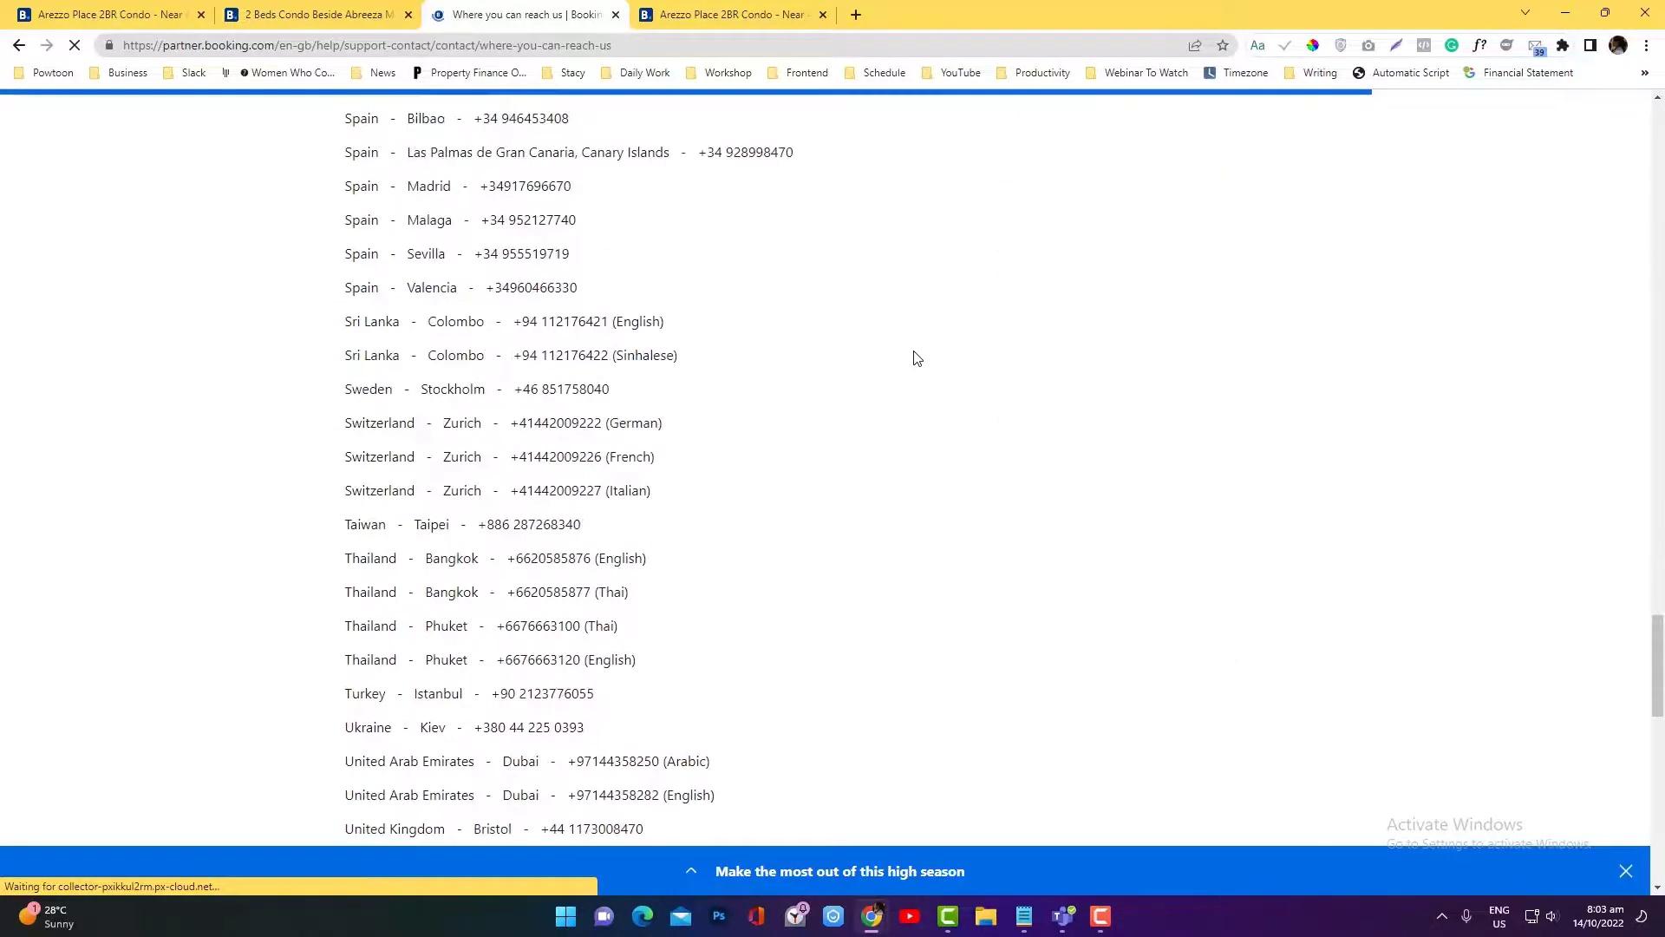
{"action": "scroll", "coordinate": [917, 358], "scroll_direction": "down", "scroll_amount": 4}
{"action": "scroll", "coordinate": [917, 358], "scroll_direction": "down", "scroll_amount": 1}
{"action": "scroll", "coordinate": [917, 358], "scroll_direction": "up", "scroll_amount": 15}
{"action": "scroll", "coordinate": [917, 358], "scroll_direction": "up", "scroll_amount": 20}
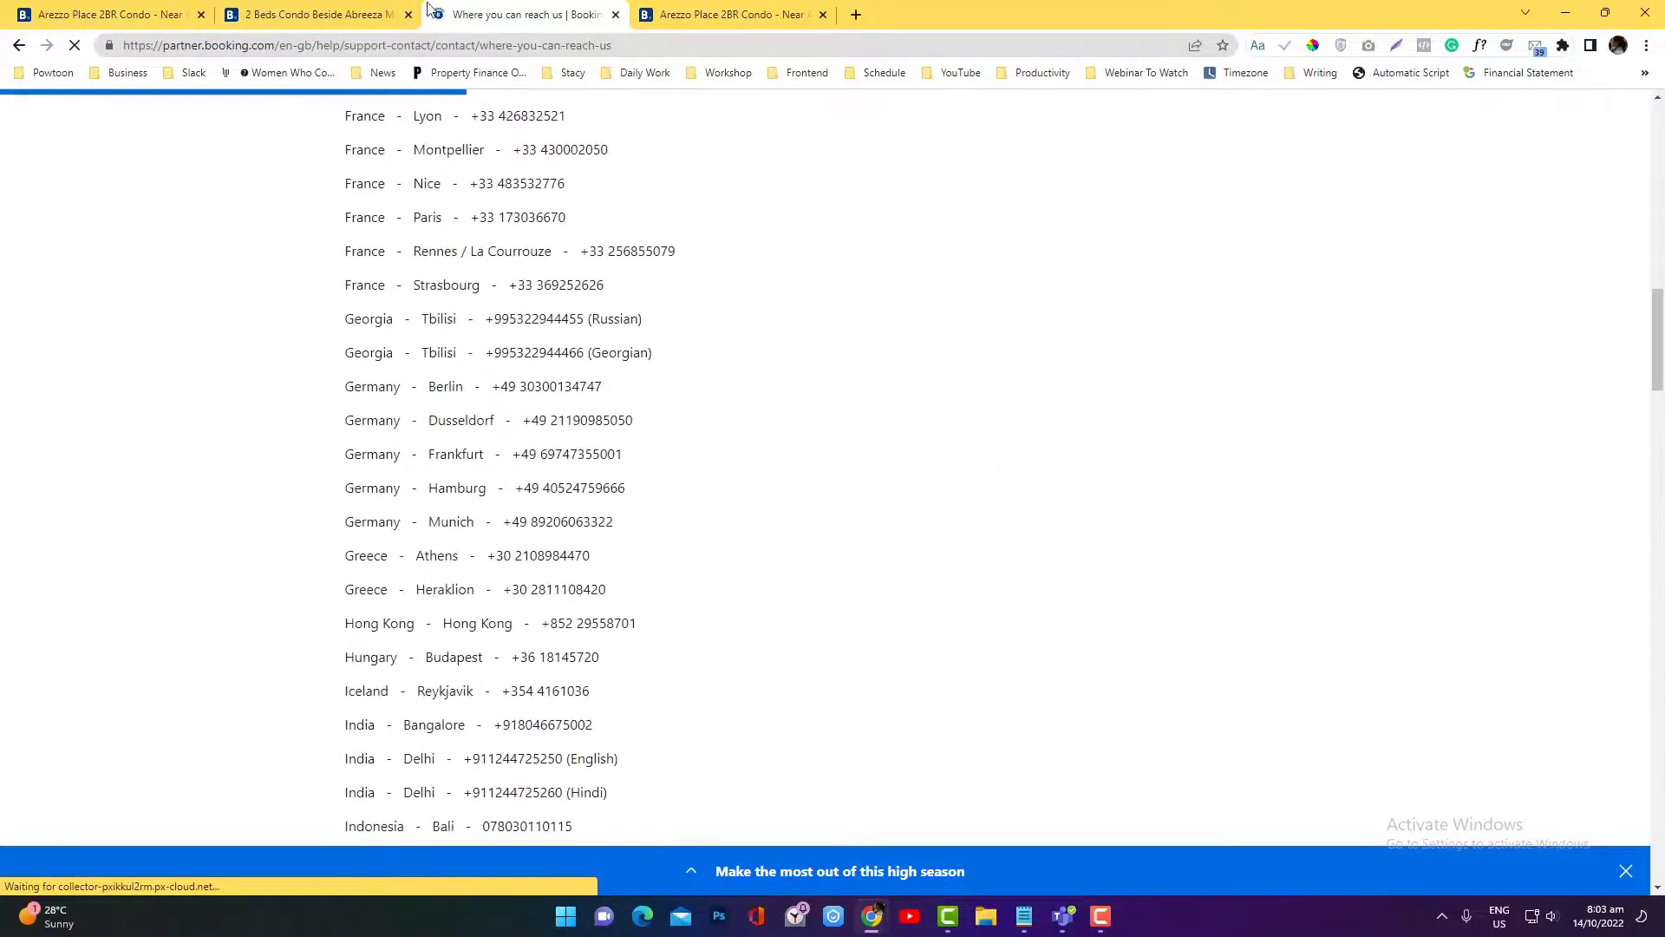
- Close the Contact us message form in the Extranet and skip the feedback survey
{"action": "left_click", "coordinate": [377, 14]}
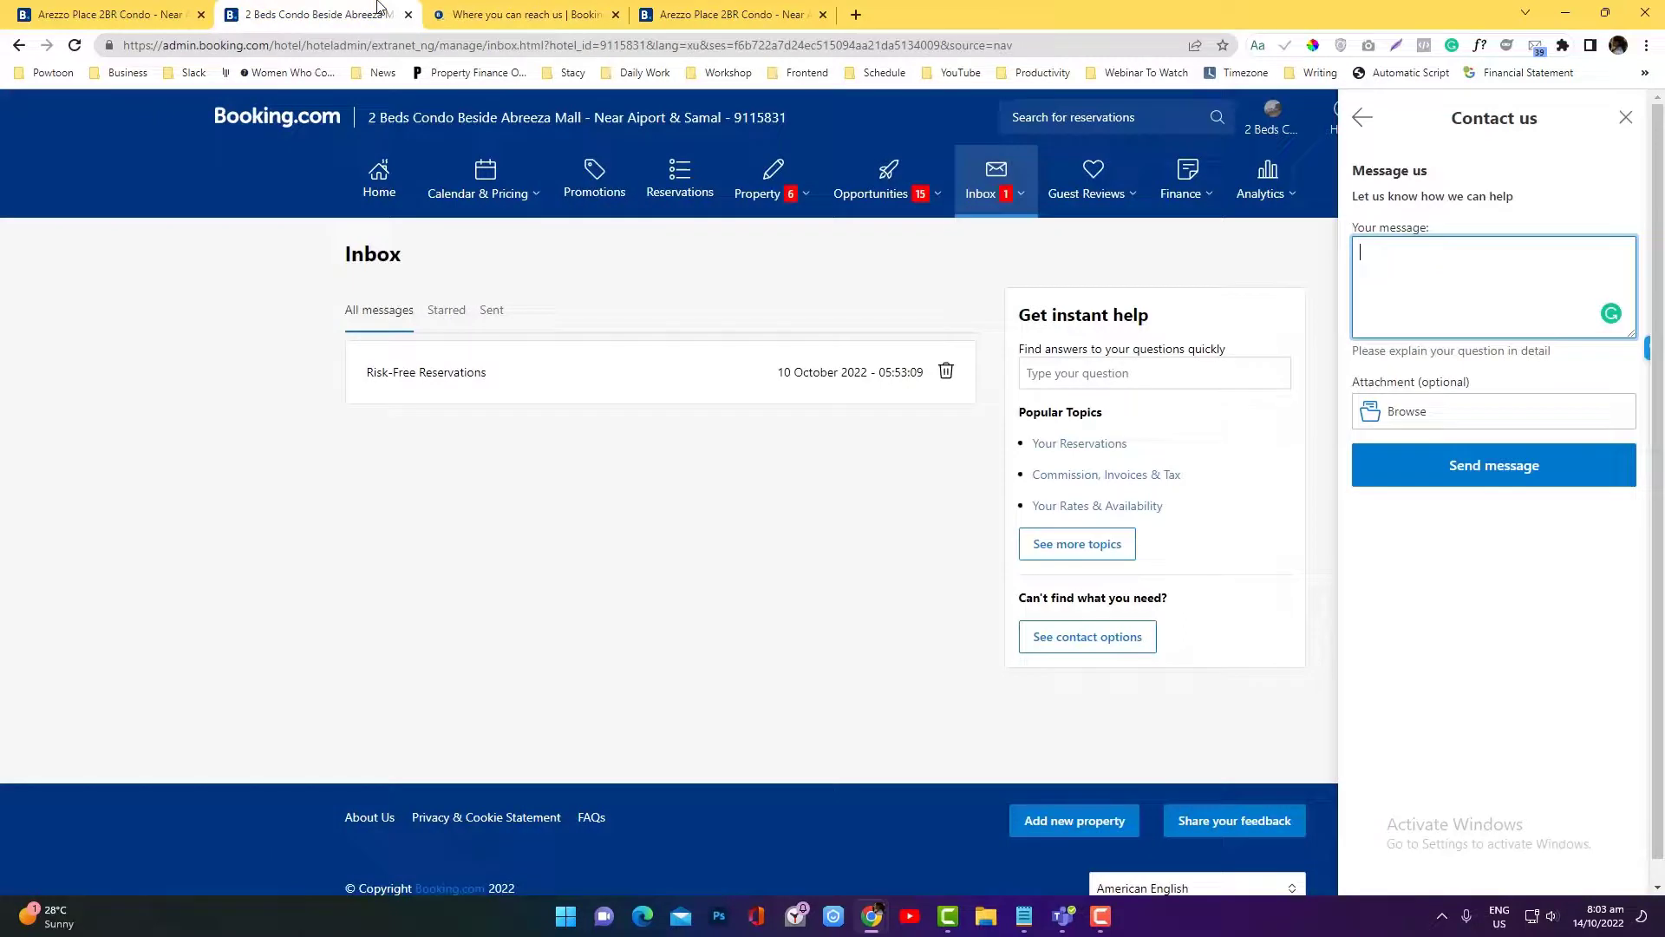
{"action": "left_click", "coordinate": [1624, 118]}
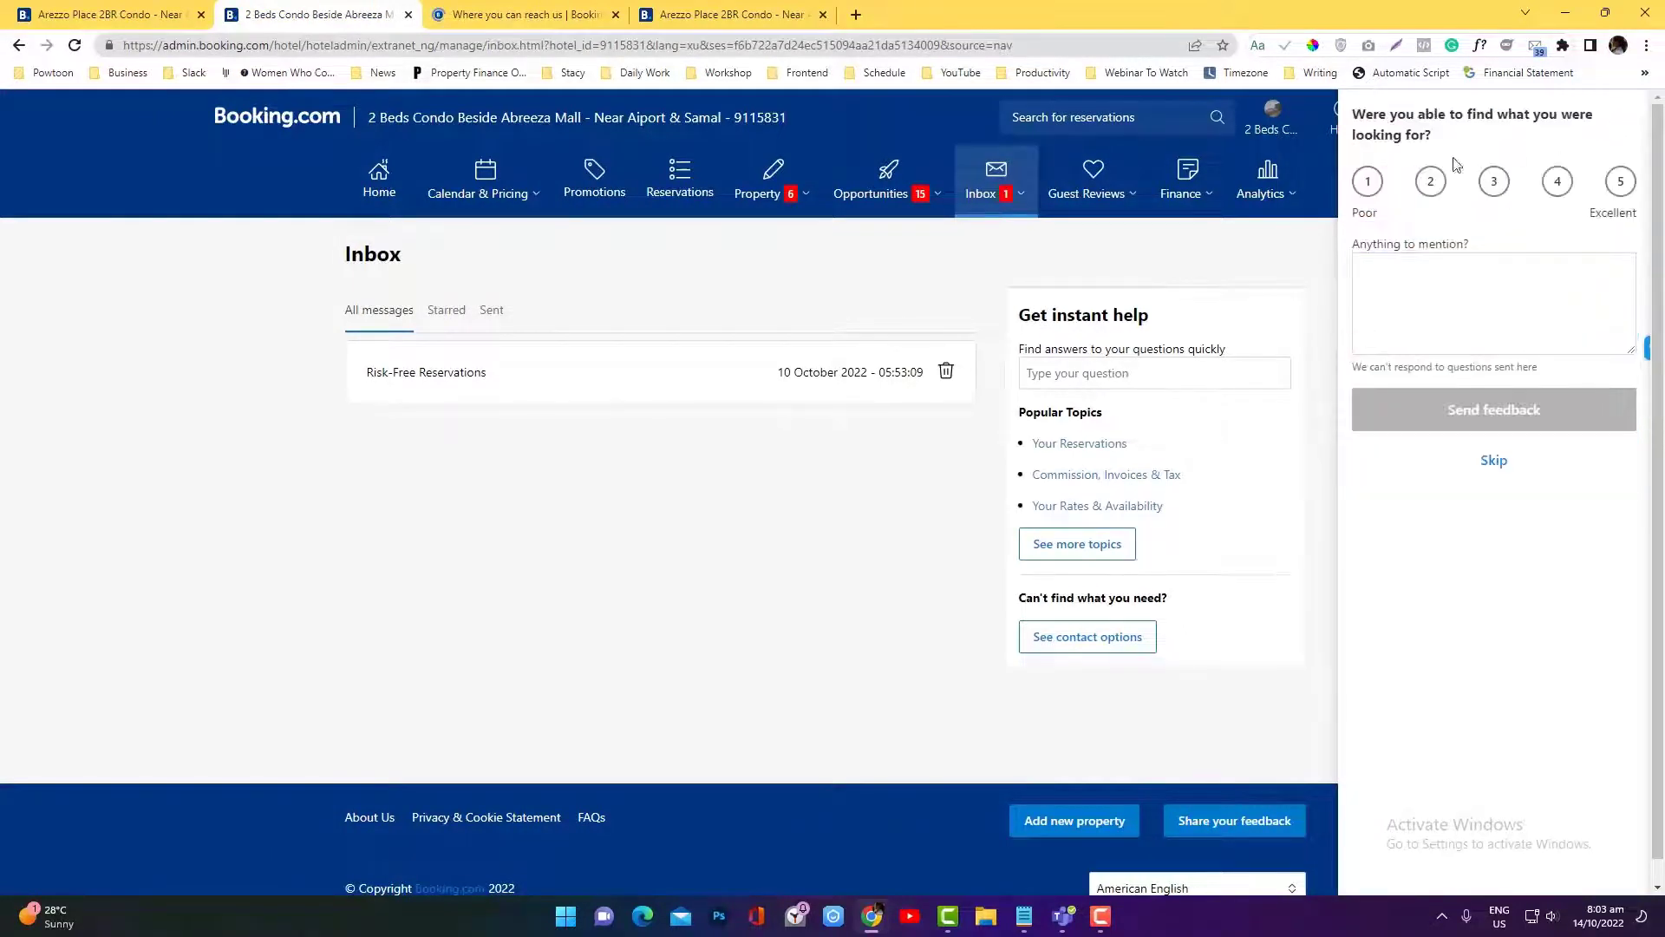
{"action": "left_click", "coordinate": [1494, 462]}
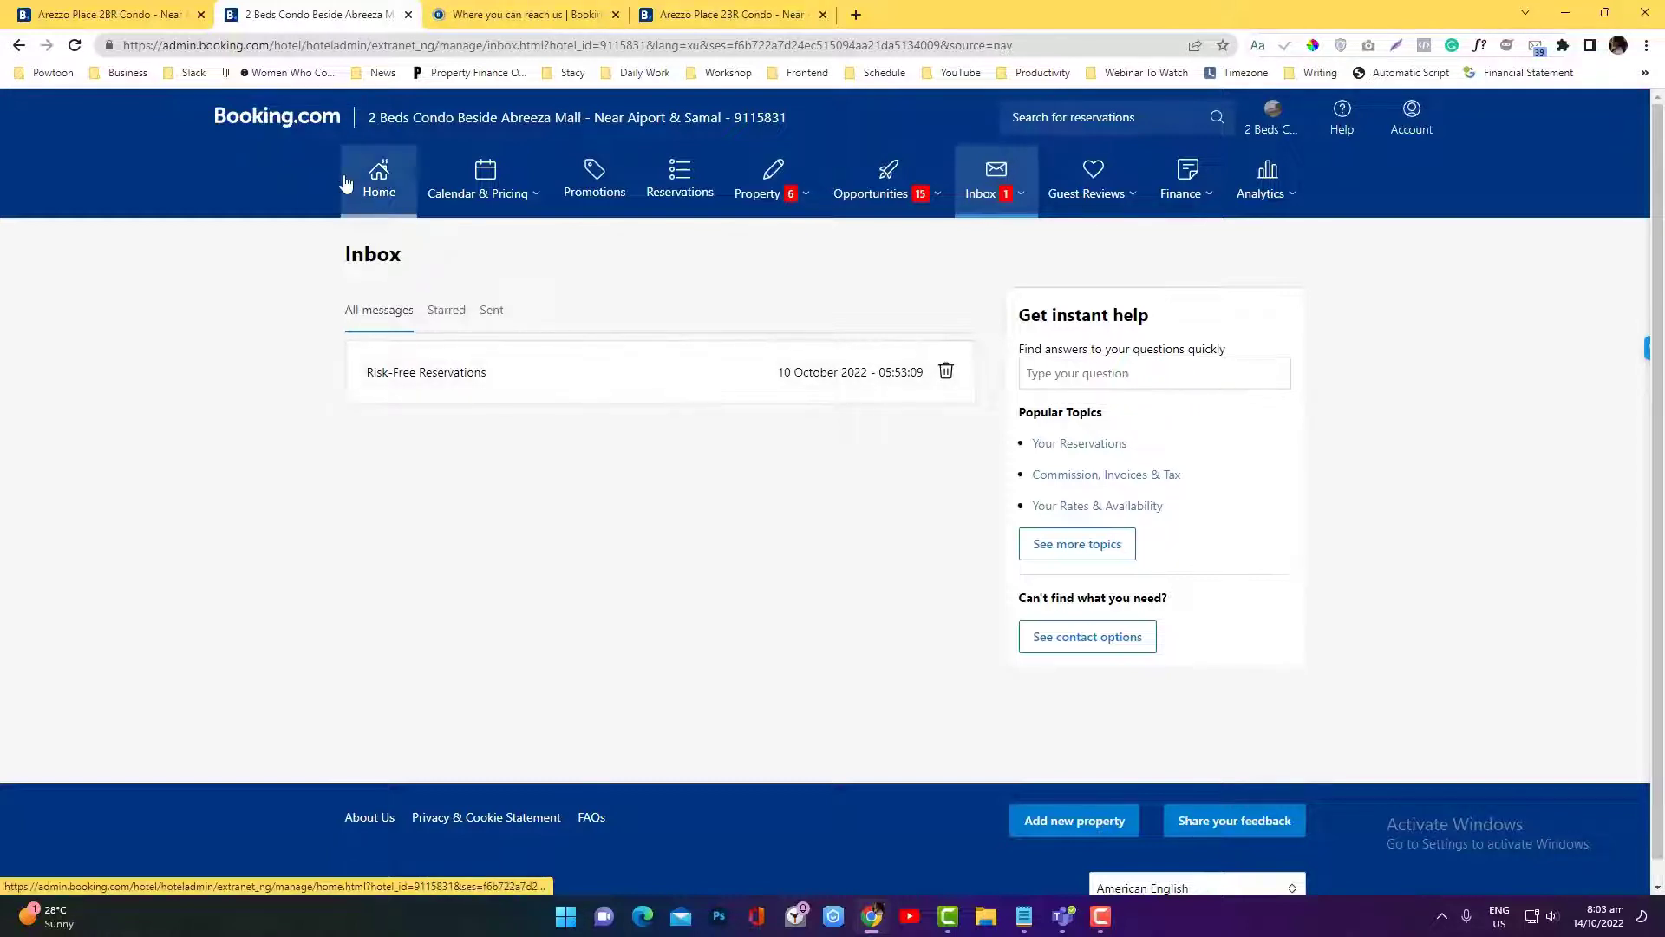
- Open the home dashboard and switch to the Cozy Korean Inspired 2BR property
{"action": "left_click", "coordinate": [373, 184]}
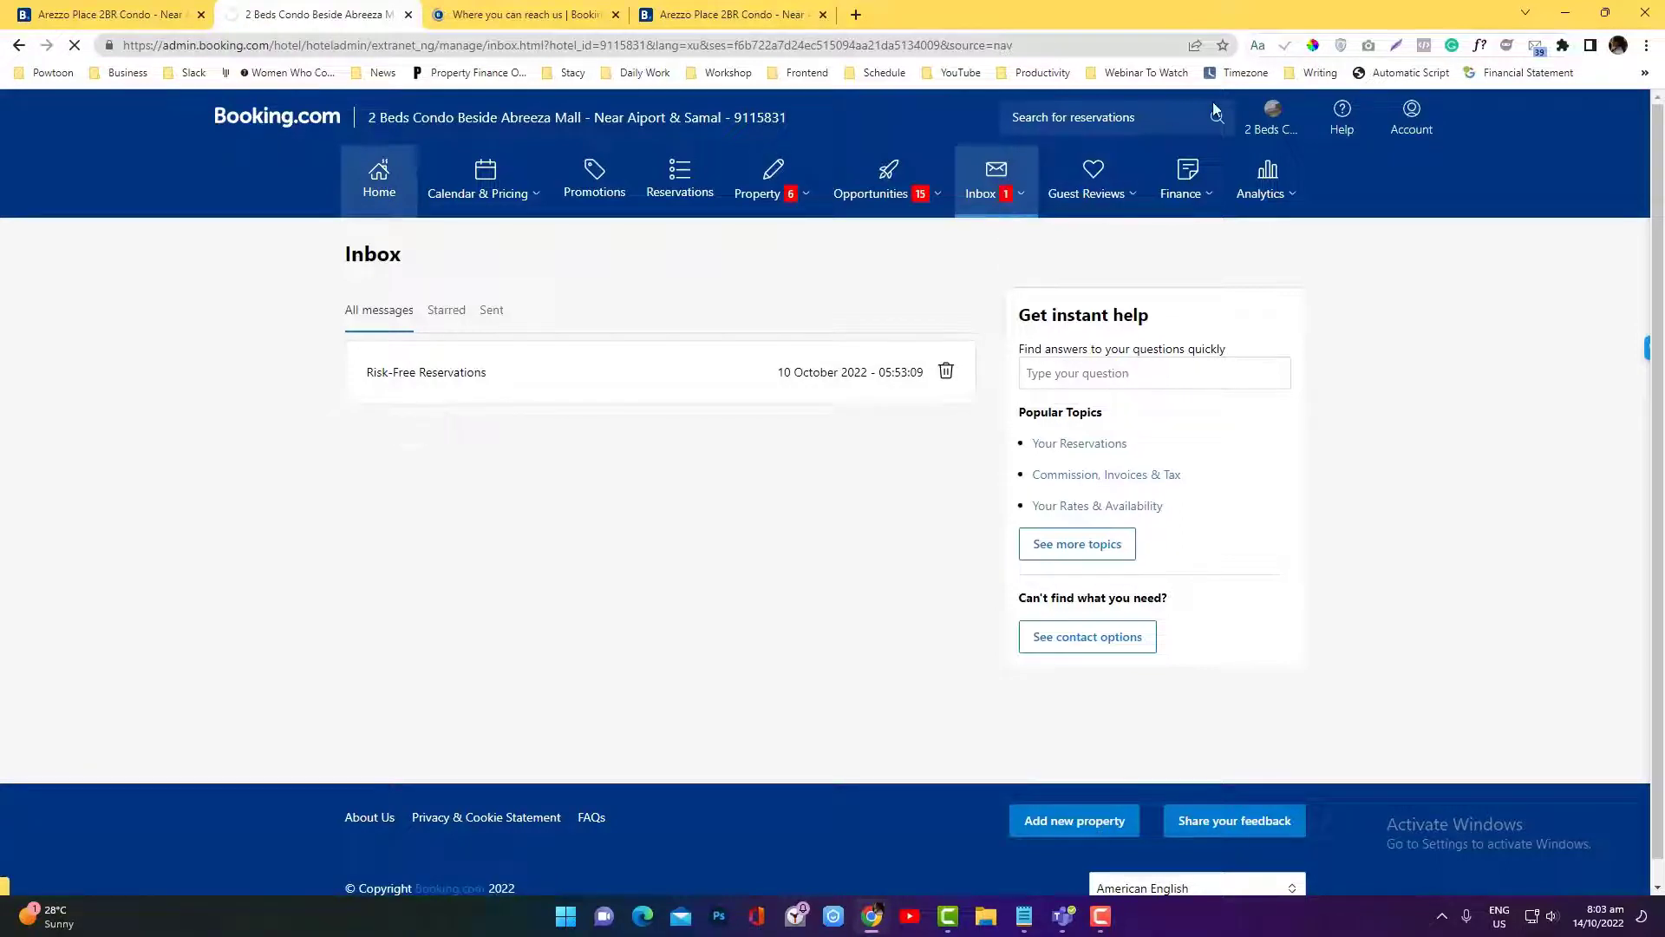
{"action": "left_click", "coordinate": [1273, 113]}
{"action": "scroll", "coordinate": [1299, 349], "scroll_direction": "down", "scroll_amount": 3}
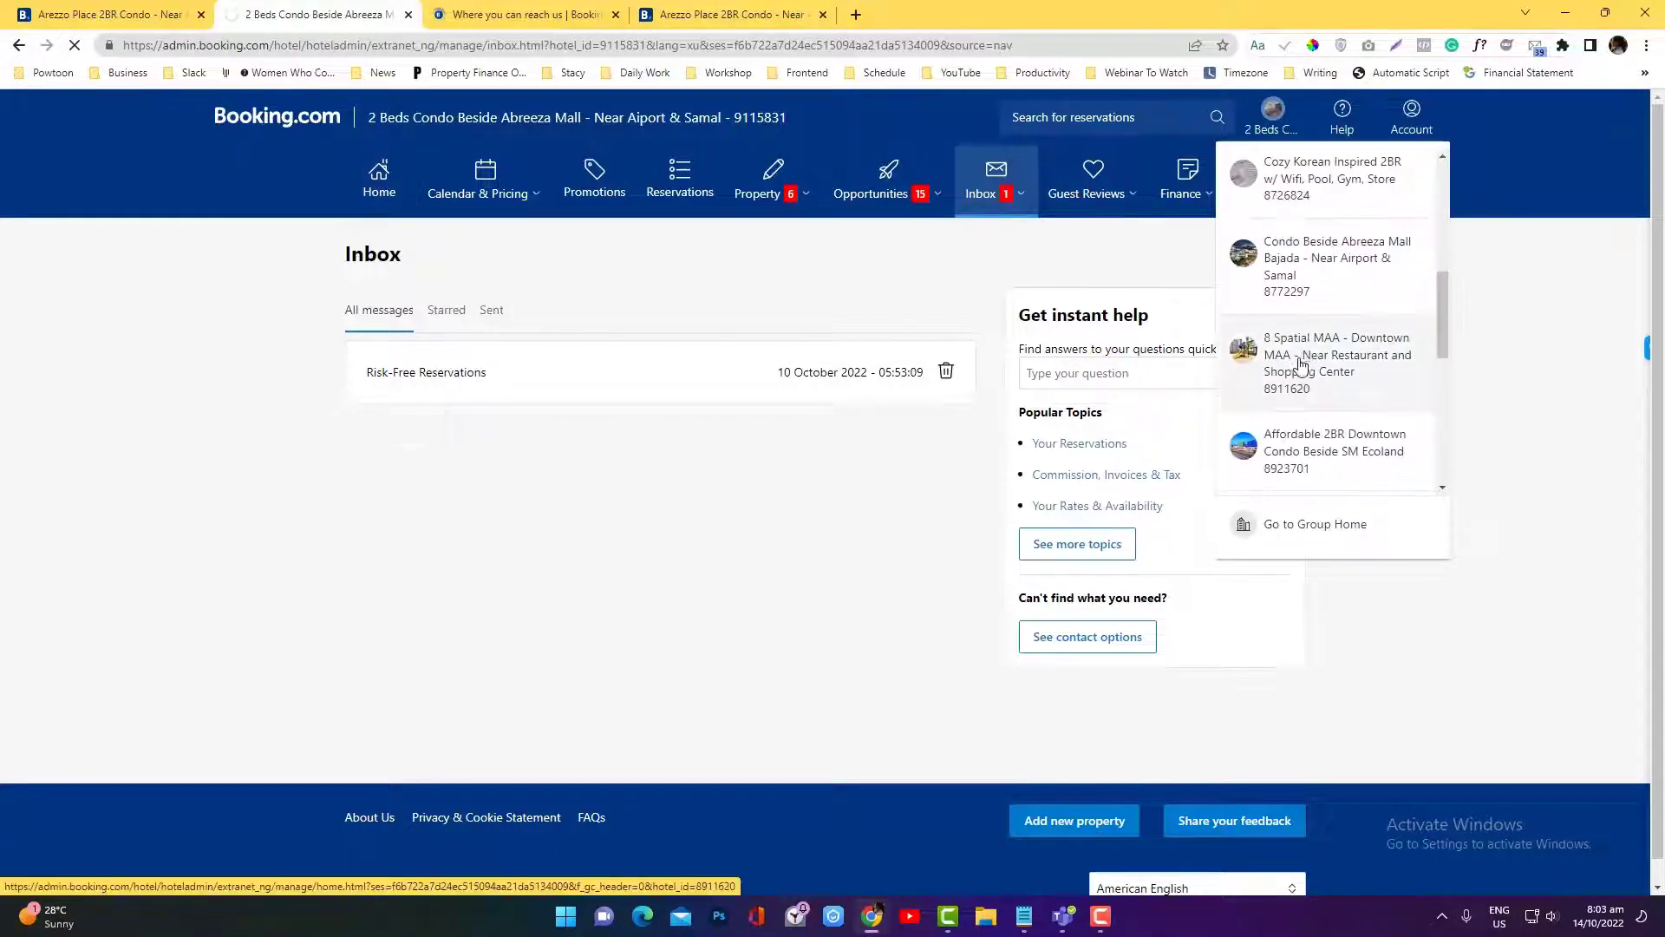
{"action": "left_click", "coordinate": [1275, 117]}
{"action": "scroll", "coordinate": [1281, 339], "scroll_direction": "down", "scroll_amount": 3}
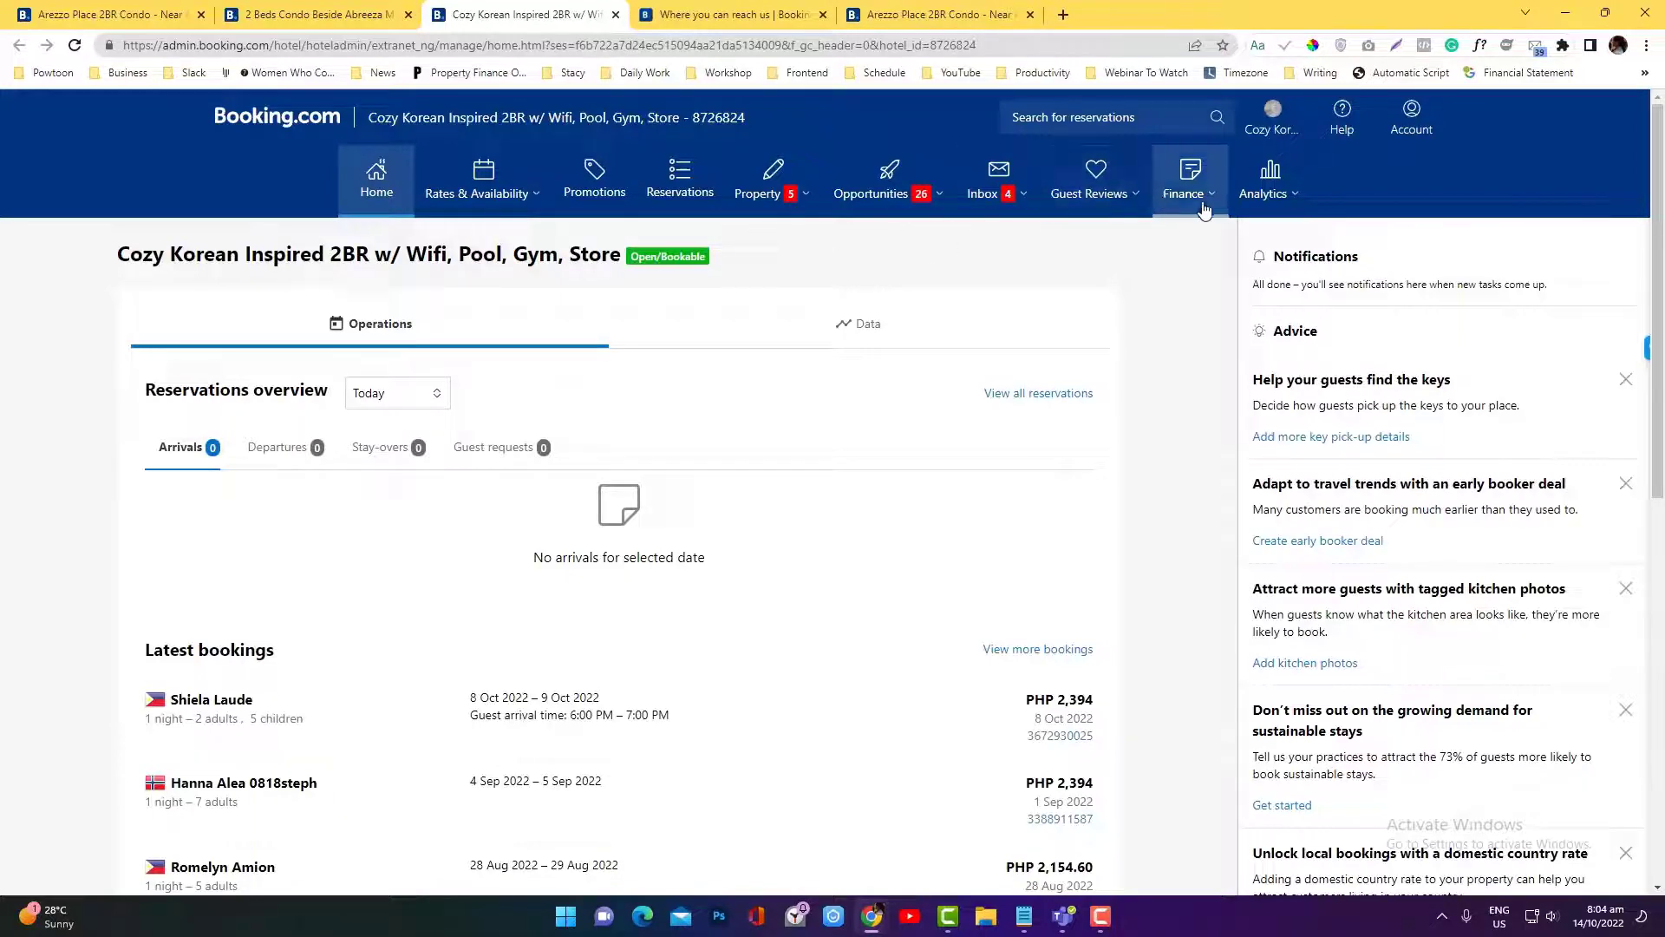
{"action": "left_click", "coordinate": [1188, 178]}
{"action": "scroll", "coordinate": [915, 418], "scroll_direction": "down", "scroll_amount": 5}
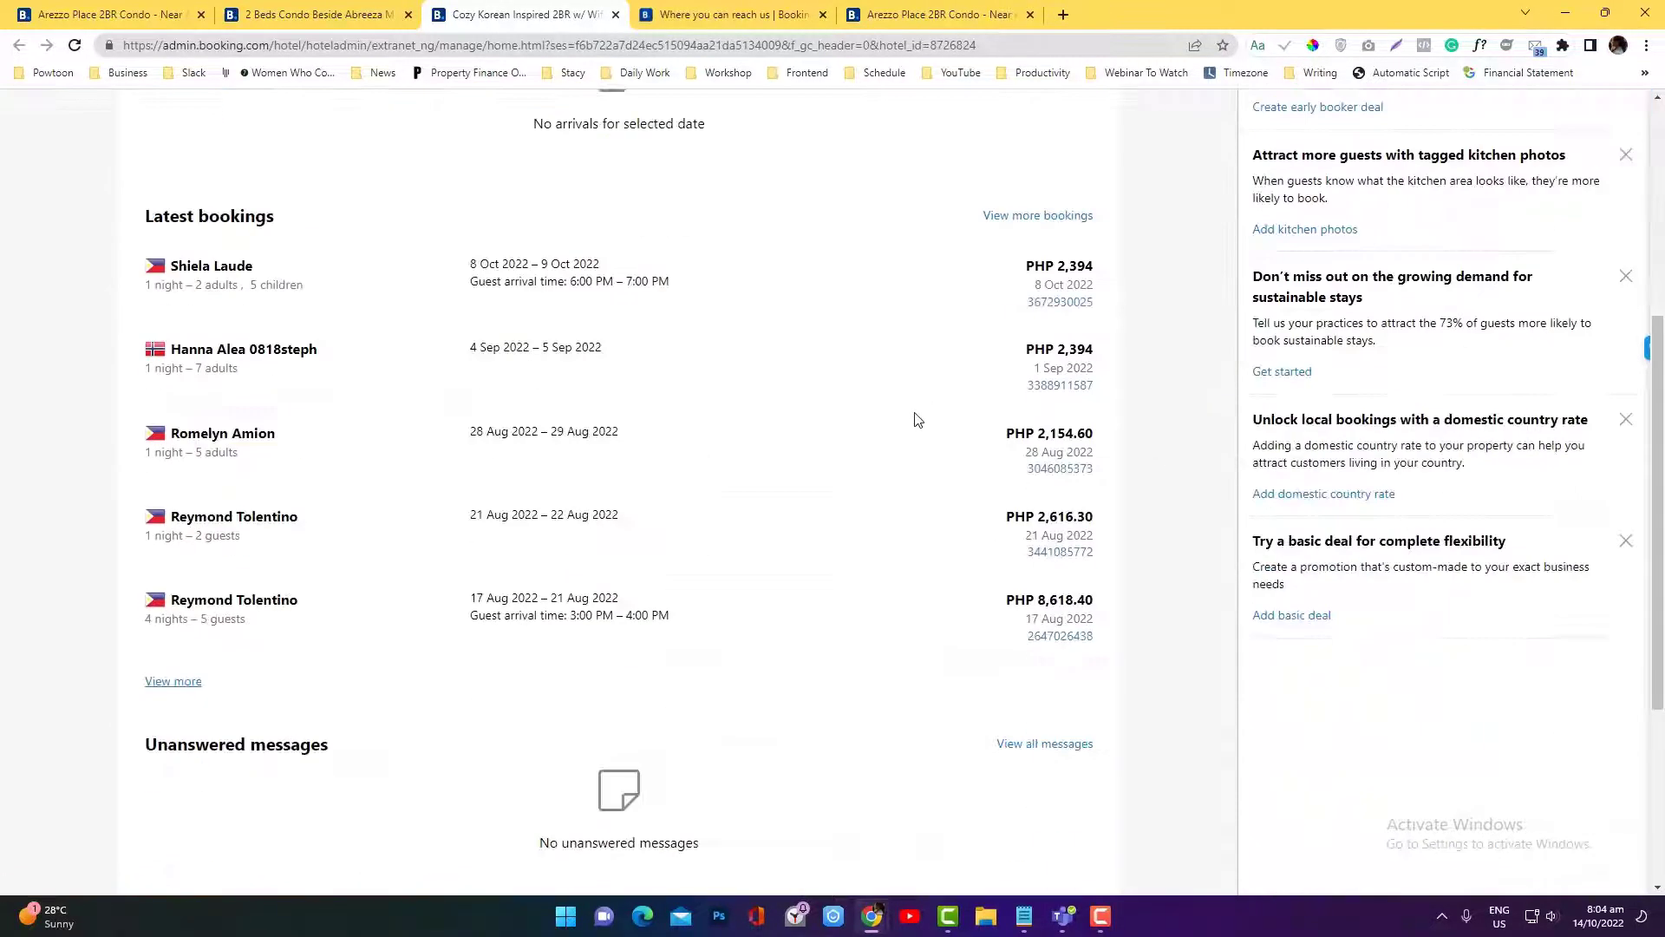
{"action": "scroll", "coordinate": [915, 418], "scroll_direction": "up", "scroll_amount": 5}
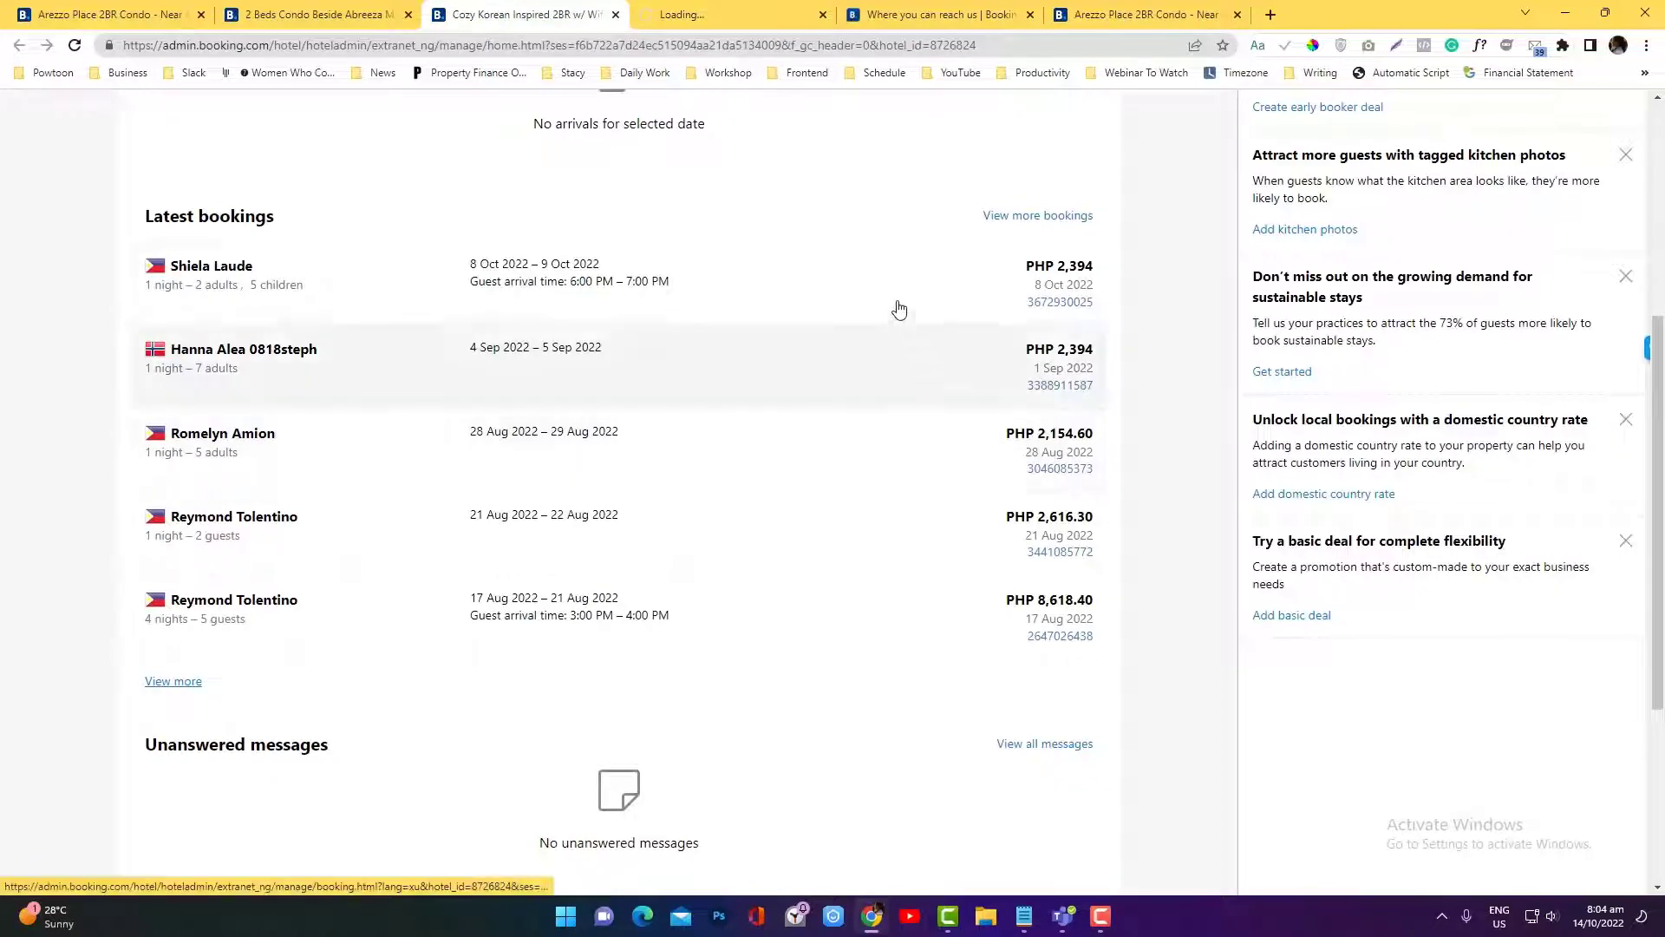
{"action": "left_click", "coordinate": [765, 15]}
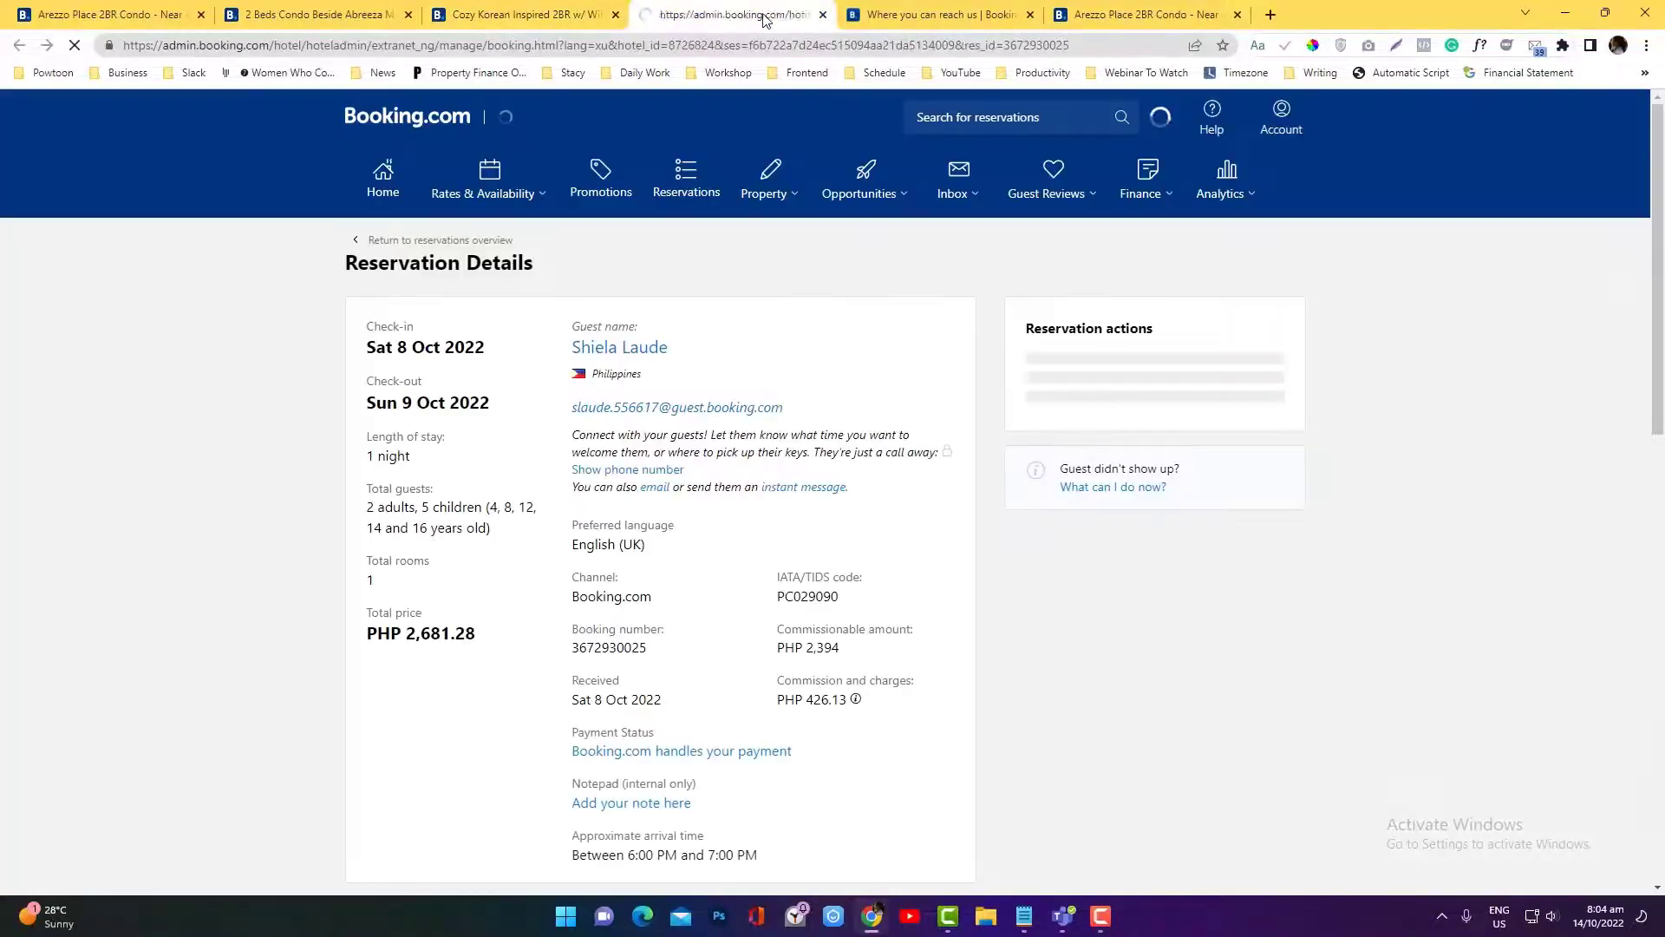
{"action": "scroll", "coordinate": [732, 353], "scroll_direction": "down", "scroll_amount": 4}
{"action": "scroll", "coordinate": [729, 361], "scroll_direction": "down", "scroll_amount": 6}
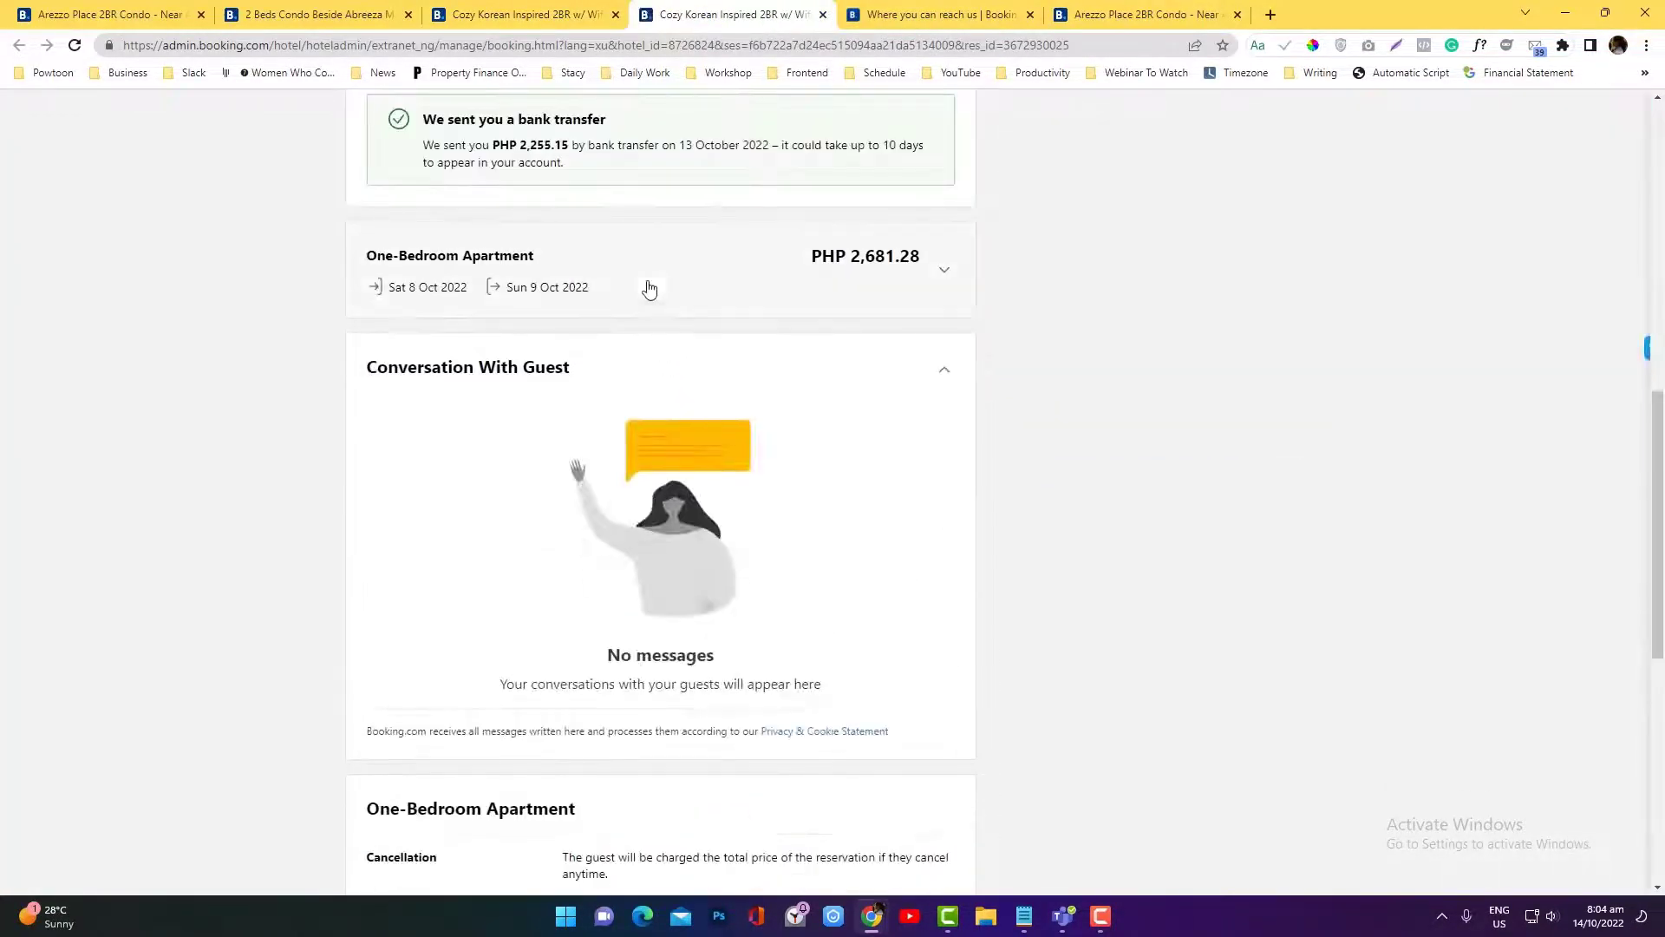
{"action": "scroll", "coordinate": [618, 305], "scroll_direction": "up", "scroll_amount": 5}
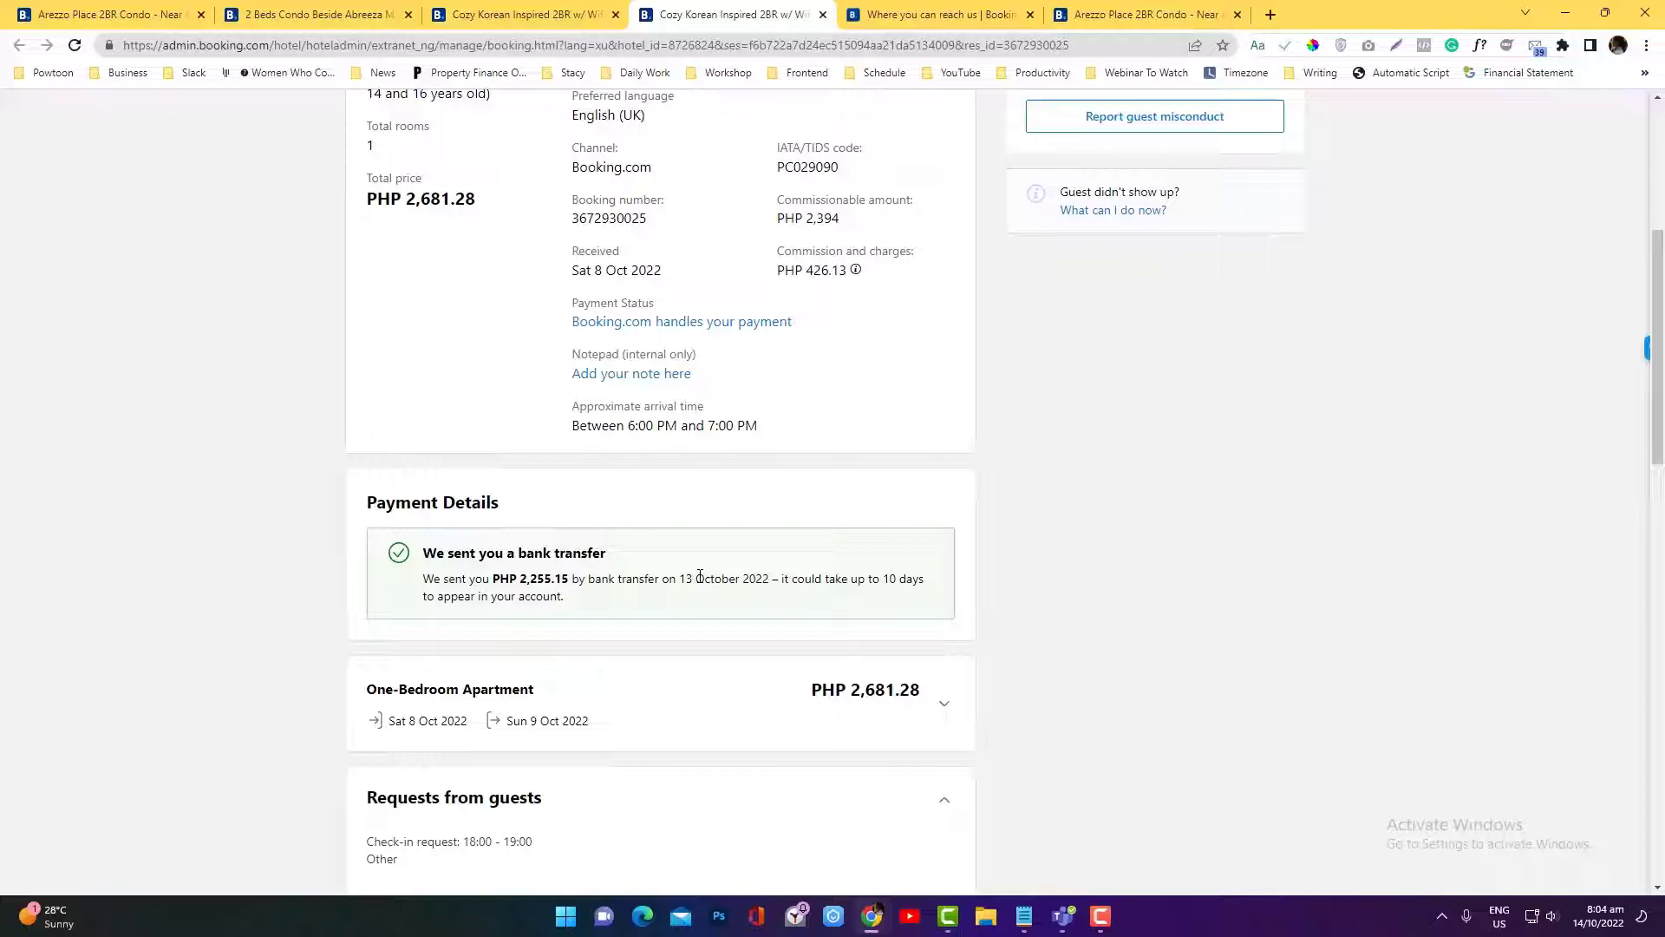
- Check the PHP 2,255.15 bank transfer sent 13 October 2022, then return to Home
{"action": "scroll", "coordinate": [700, 576], "scroll_direction": "down", "scroll_amount": 5}
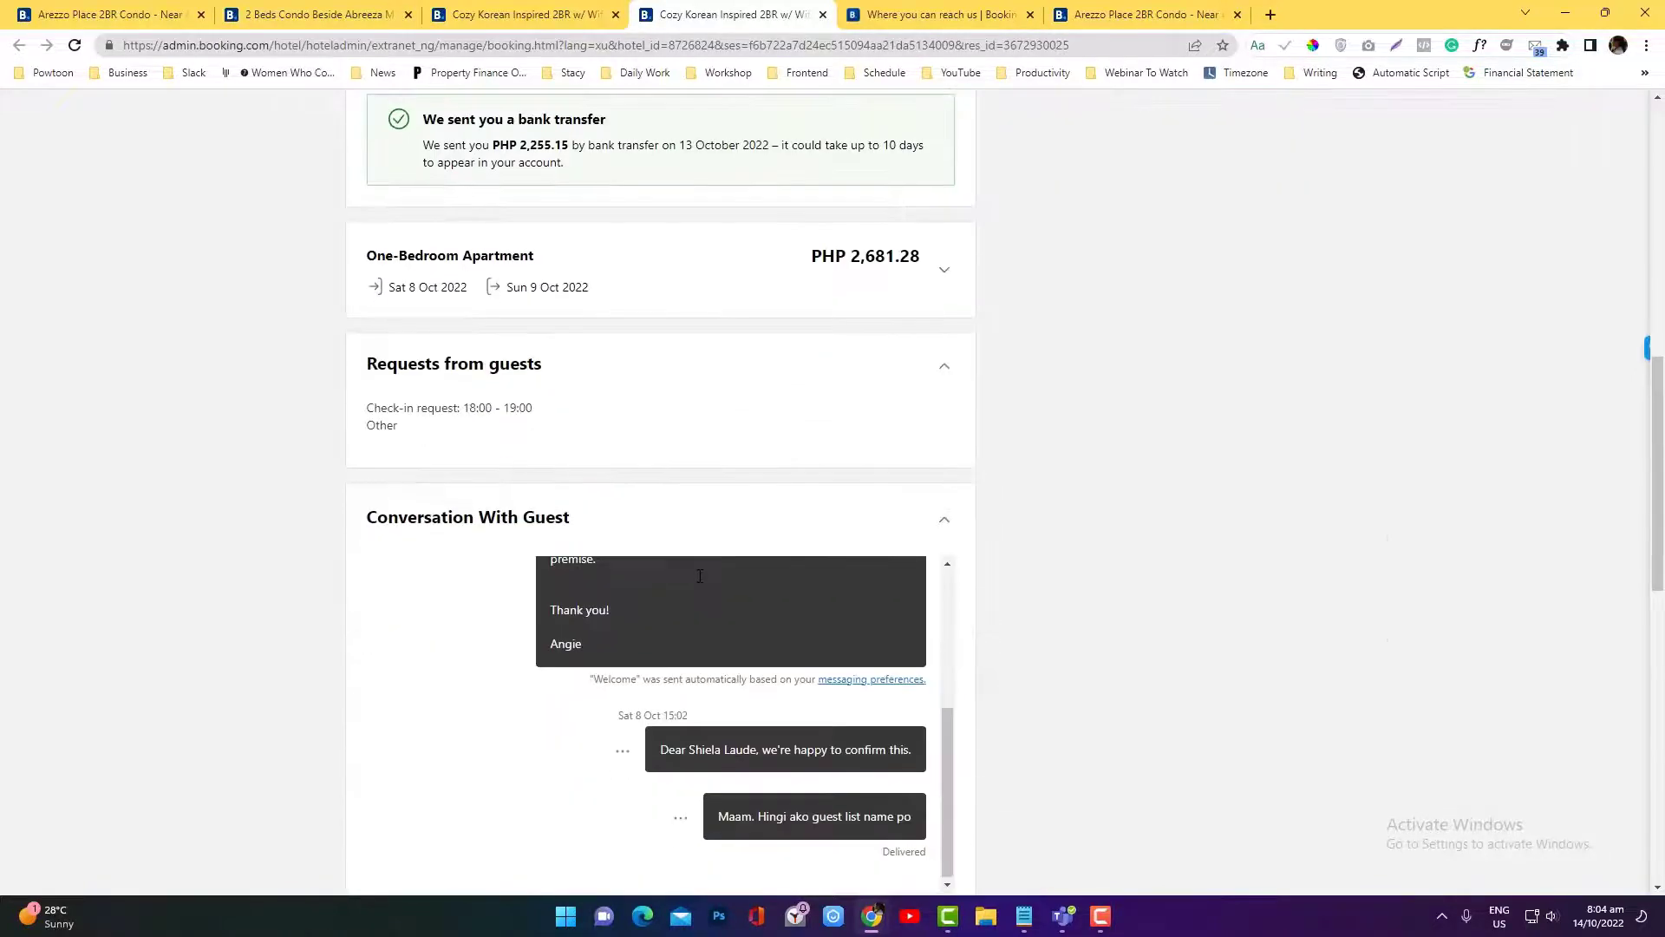
{"action": "scroll", "coordinate": [657, 591], "scroll_direction": "up", "scroll_amount": 3}
{"action": "scroll", "coordinate": [614, 556], "scroll_direction": "up", "scroll_amount": 5}
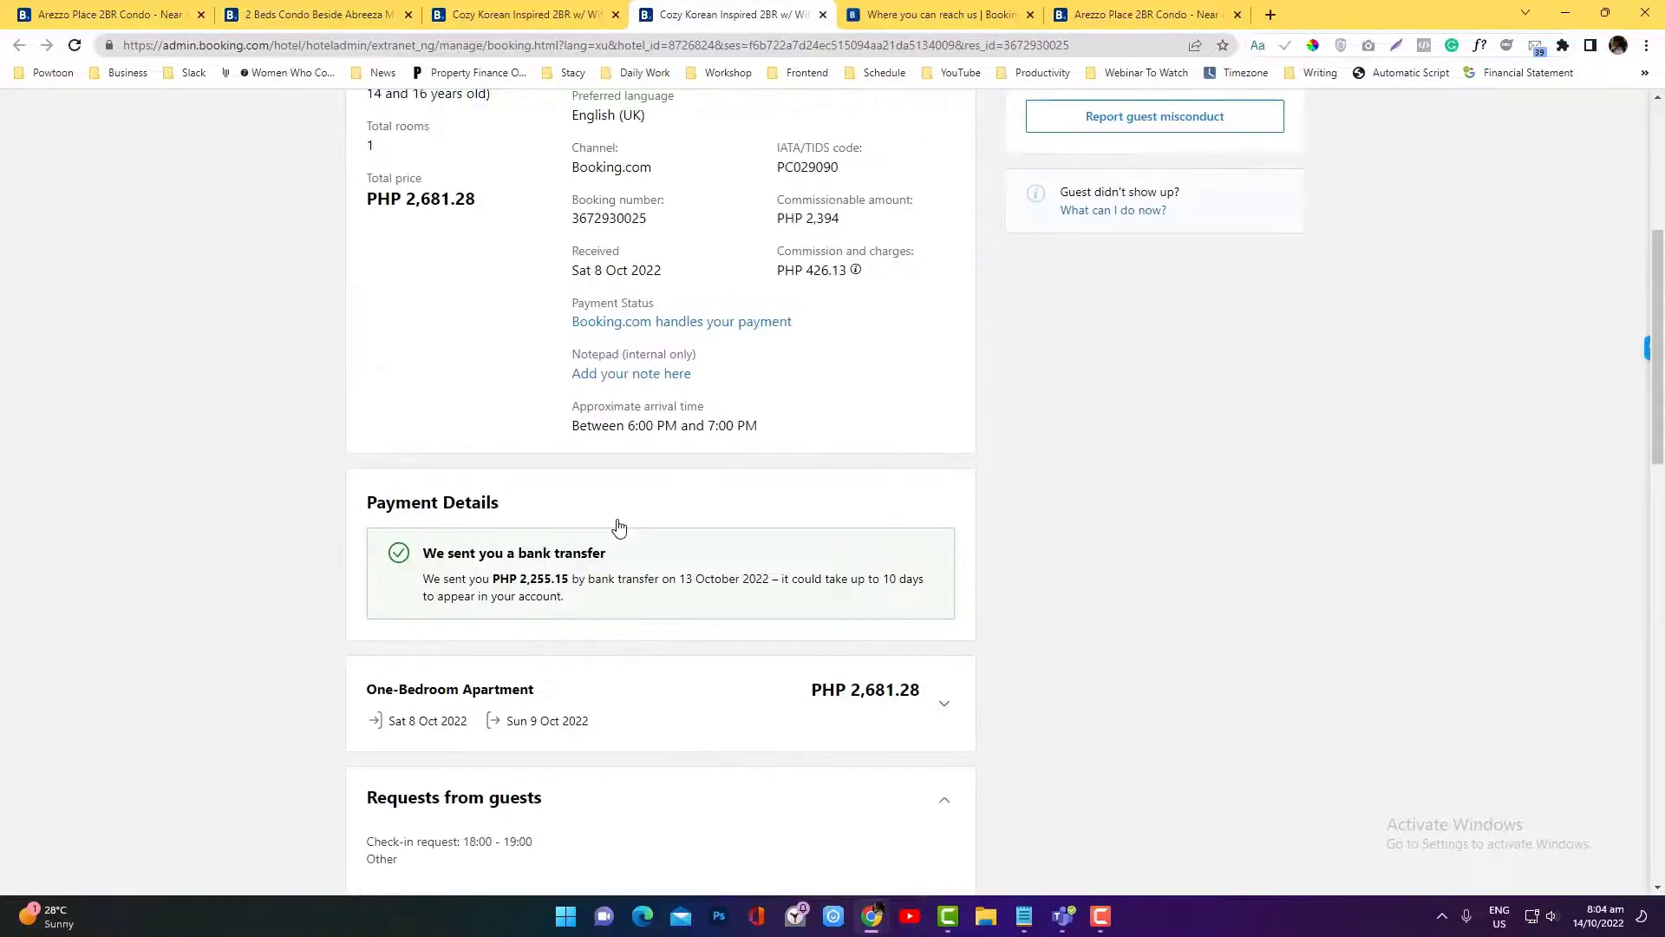
{"action": "scroll", "coordinate": [618, 527], "scroll_direction": "up", "scroll_amount": 5}
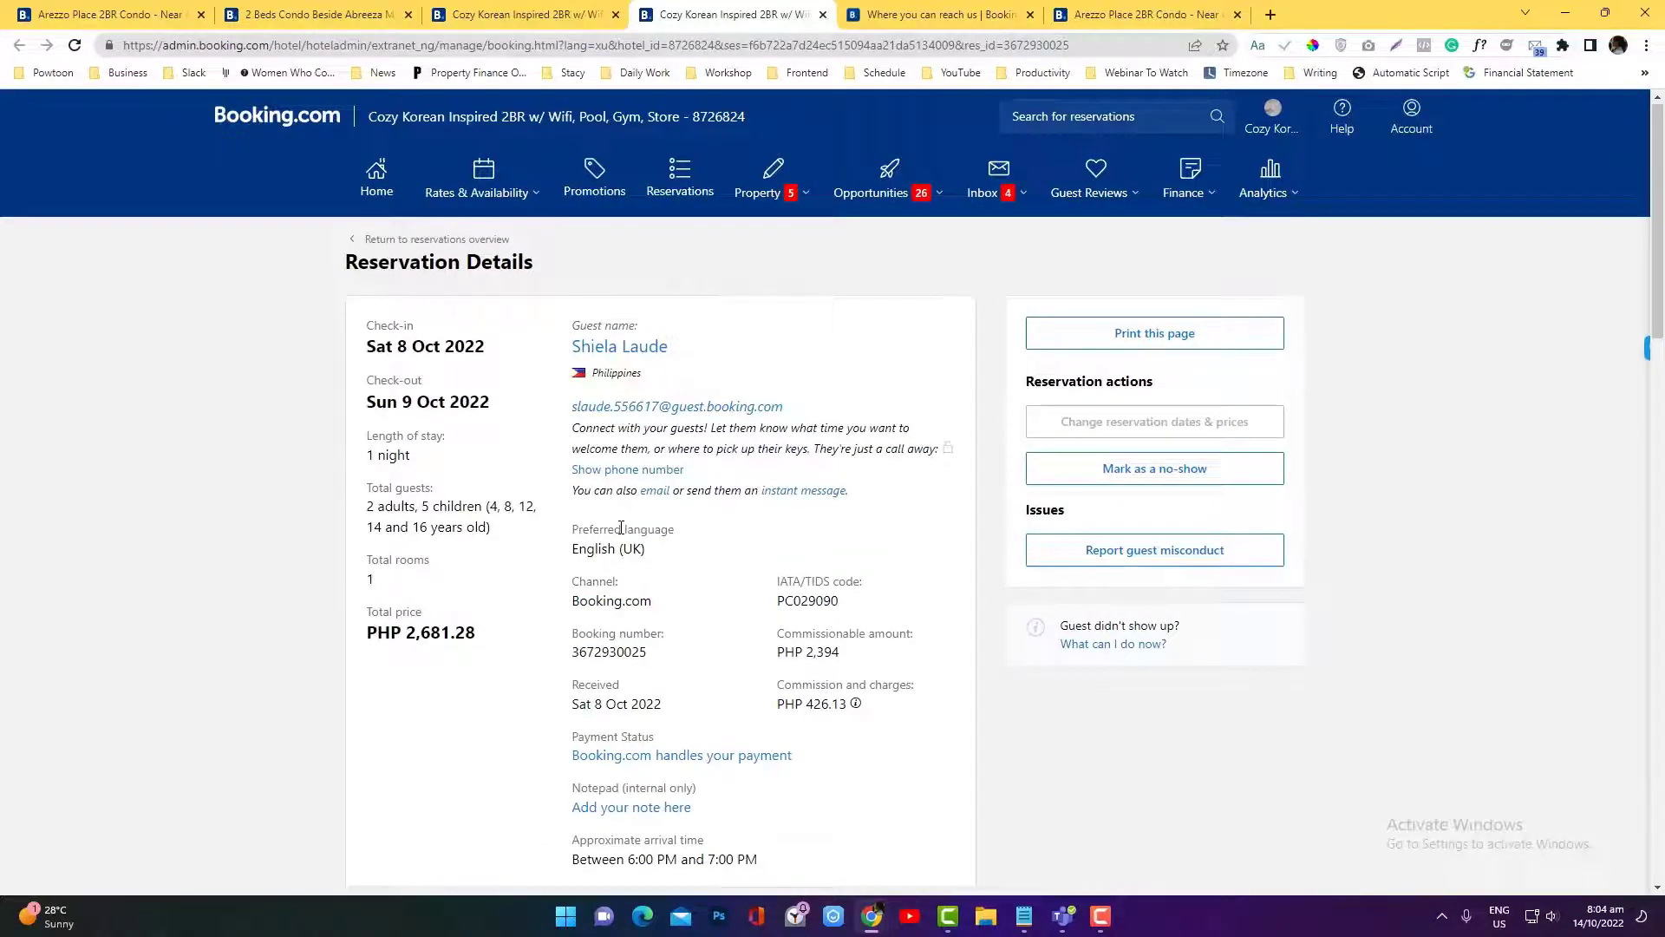
{"action": "scroll", "coordinate": [621, 528], "scroll_direction": "down", "scroll_amount": 5}
{"action": "scroll", "coordinate": [621, 529], "scroll_direction": "up", "scroll_amount": 5}
{"action": "scroll", "coordinate": [628, 527], "scroll_direction": "down", "scroll_amount": 5}
{"action": "scroll", "coordinate": [627, 526], "scroll_direction": "up", "scroll_amount": 5}
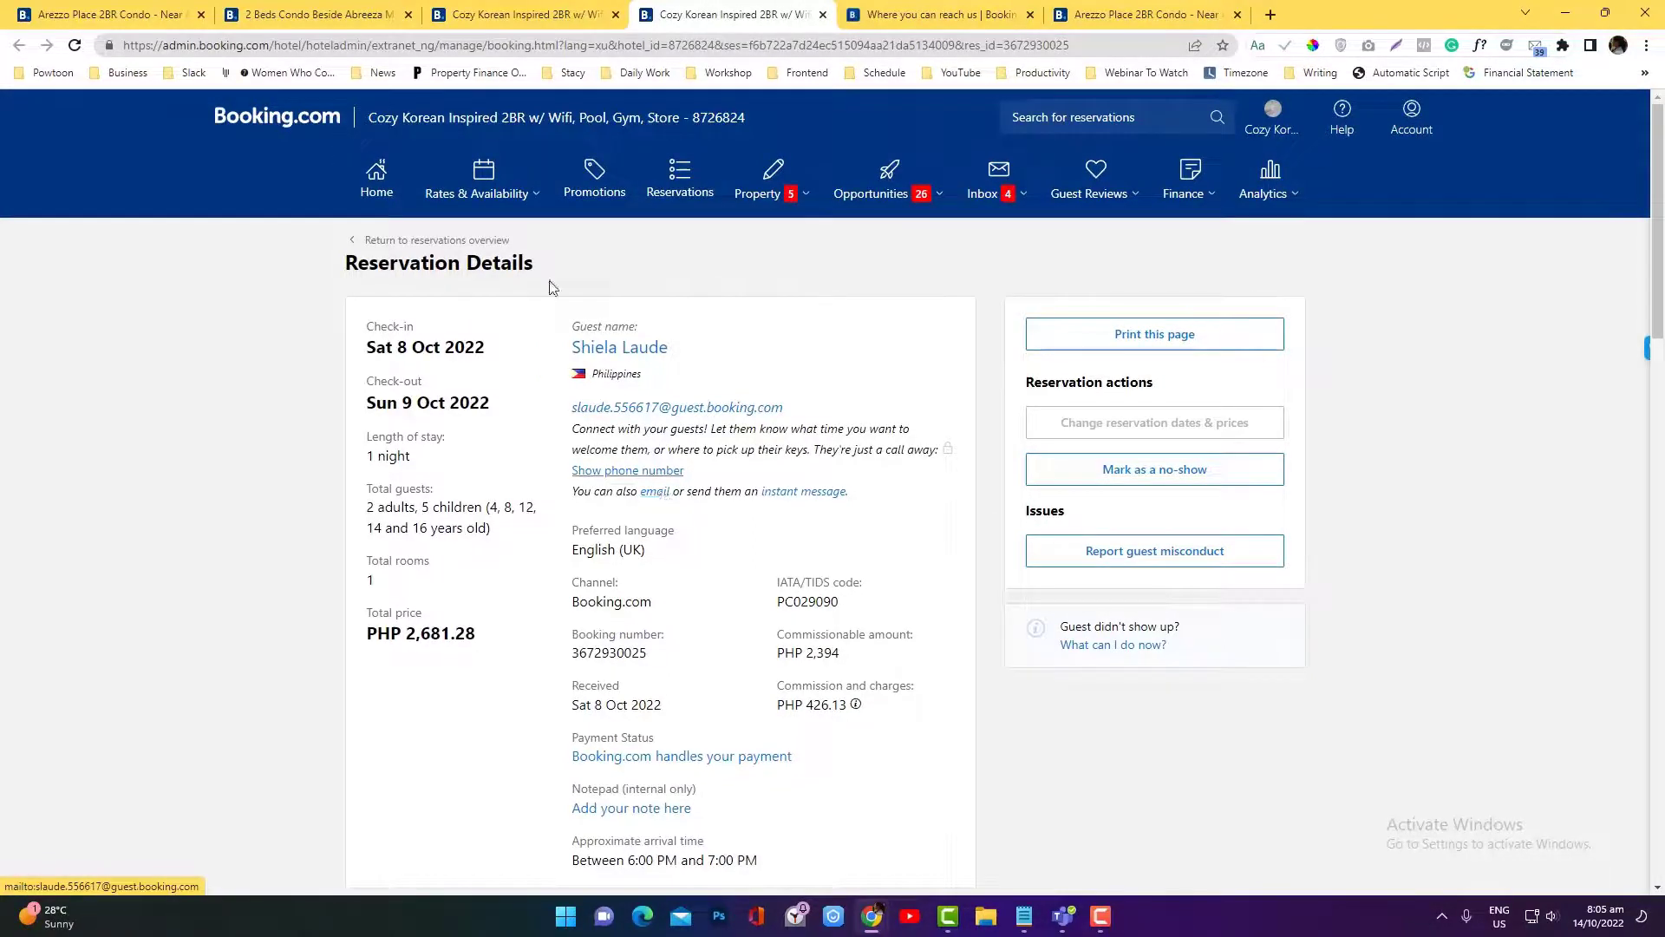
{"action": "left_click", "coordinate": [456, 26]}
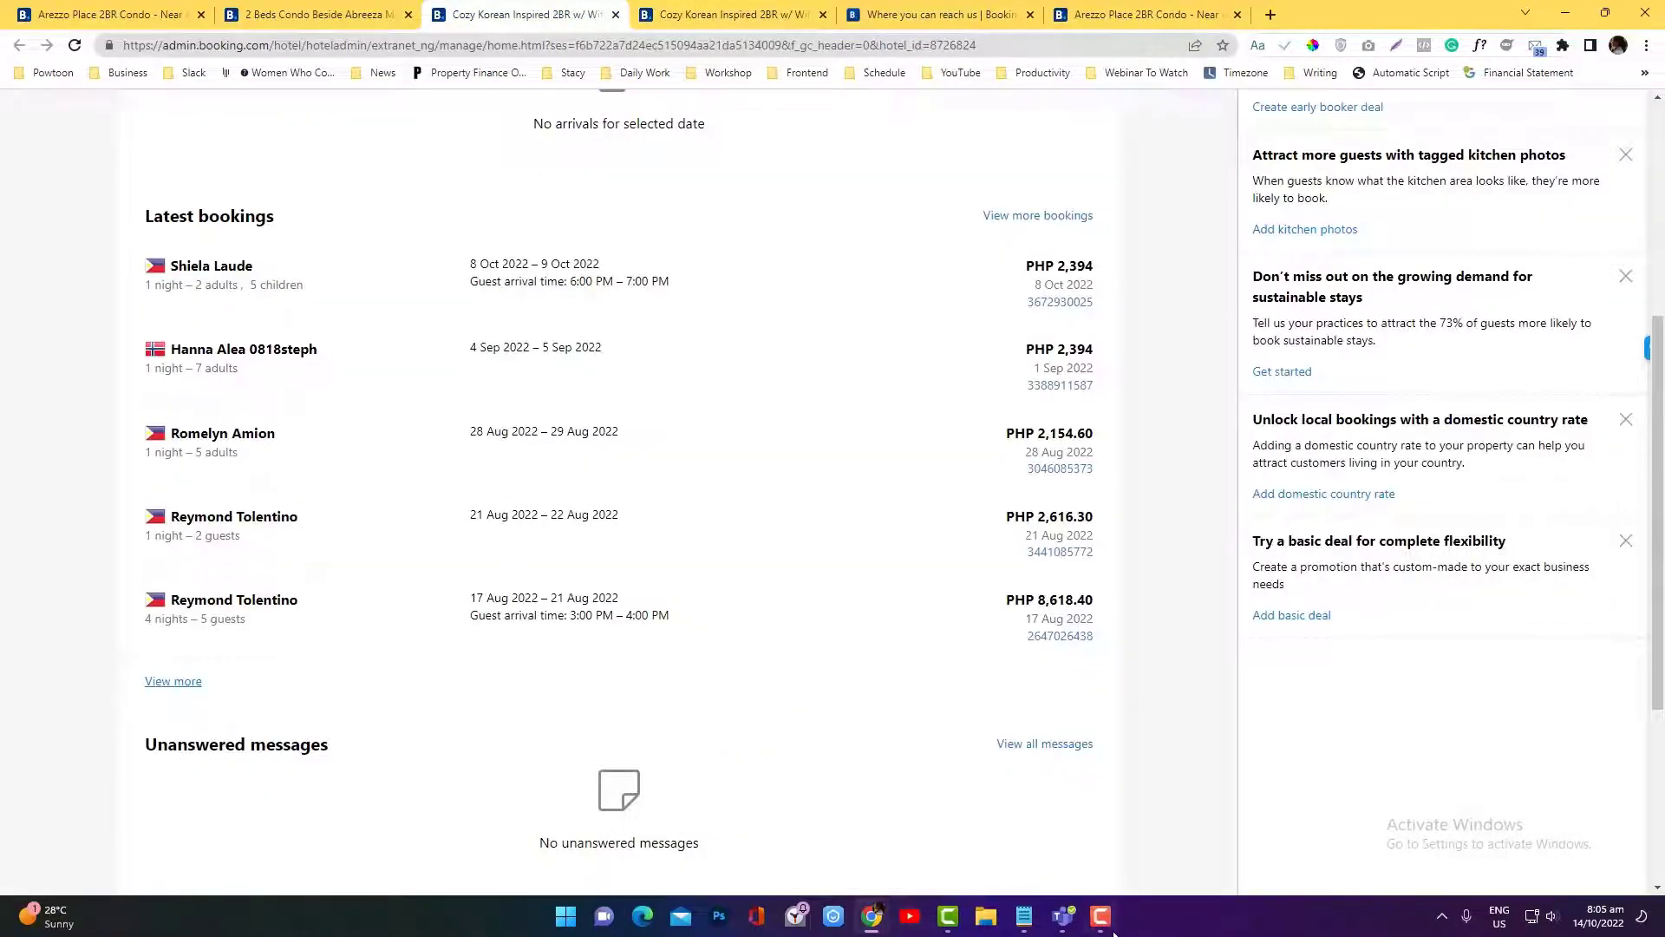